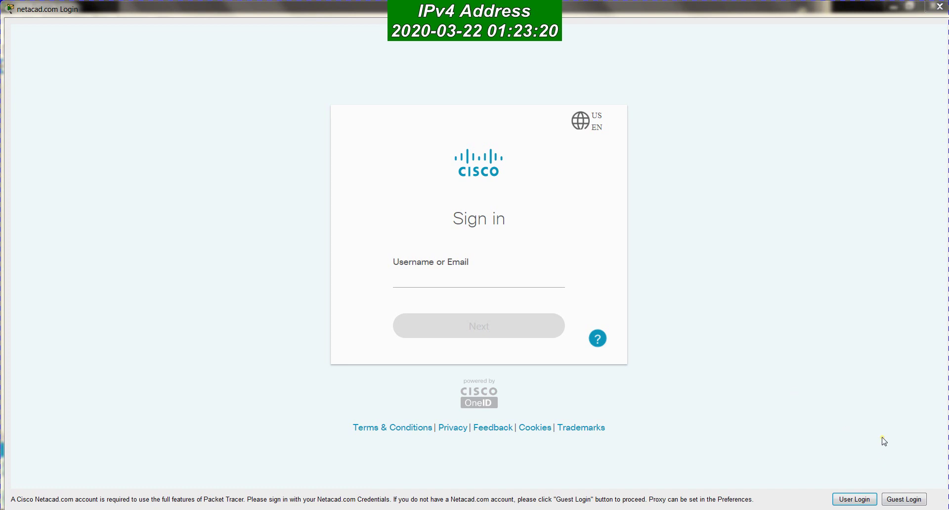
- Sign in to Packet Tracer as a guest, closing the guest login web page and confirming guest access
left_click(905, 500)
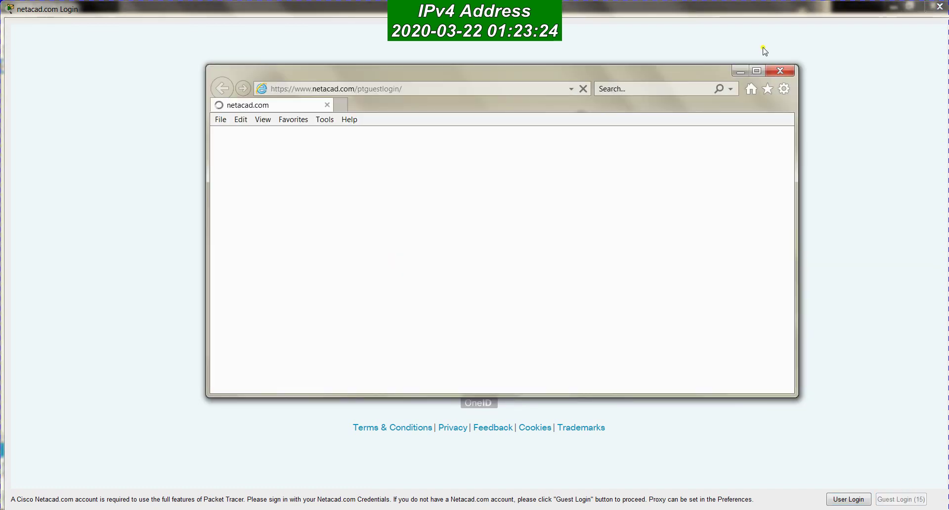
left_click(780, 72)
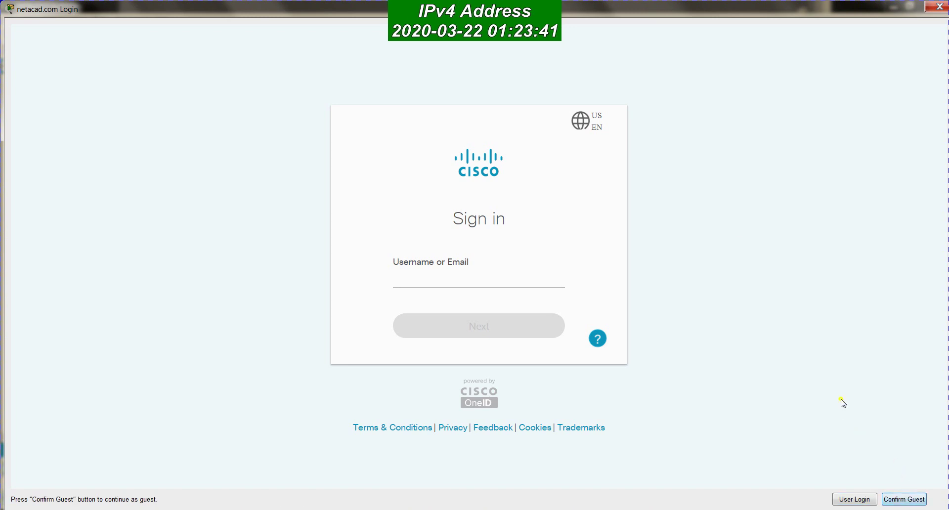
left_click(902, 499)
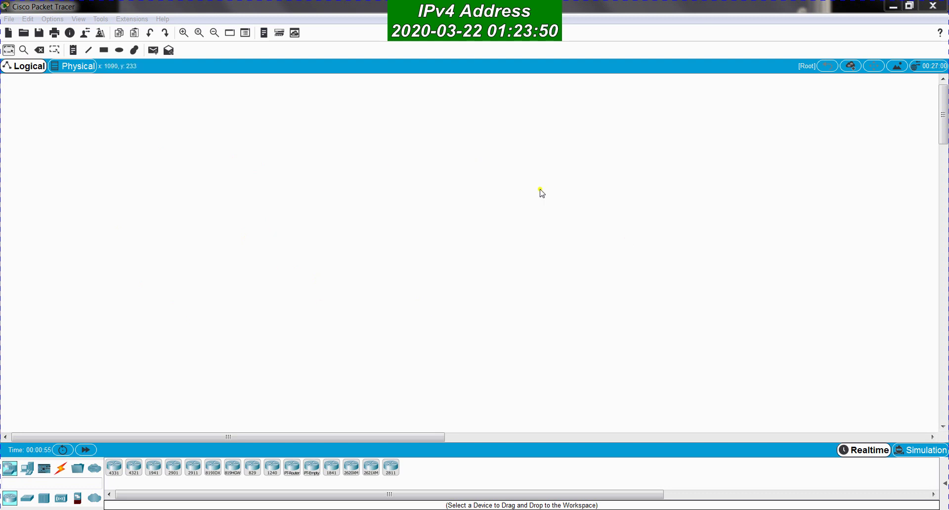
left_click(256, 181)
left_click(33, 278)
left_click(310, 262)
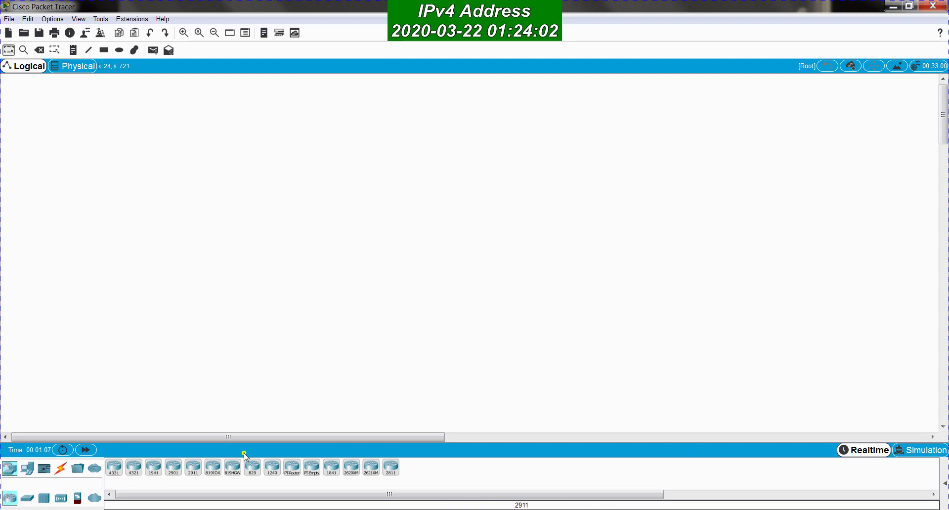
- Look through the device catalogue, covering the network device types, end device categories, component groups and connection types
left_click(28, 500)
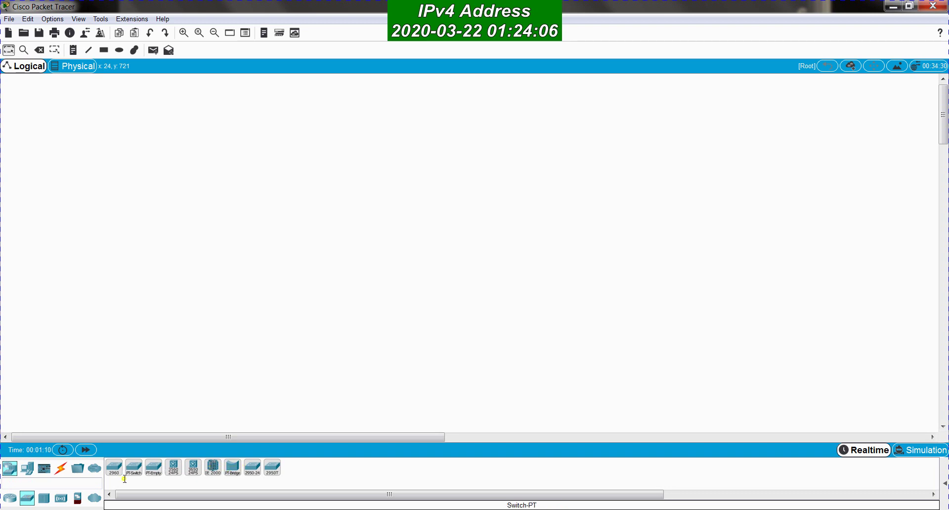
left_click(44, 500)
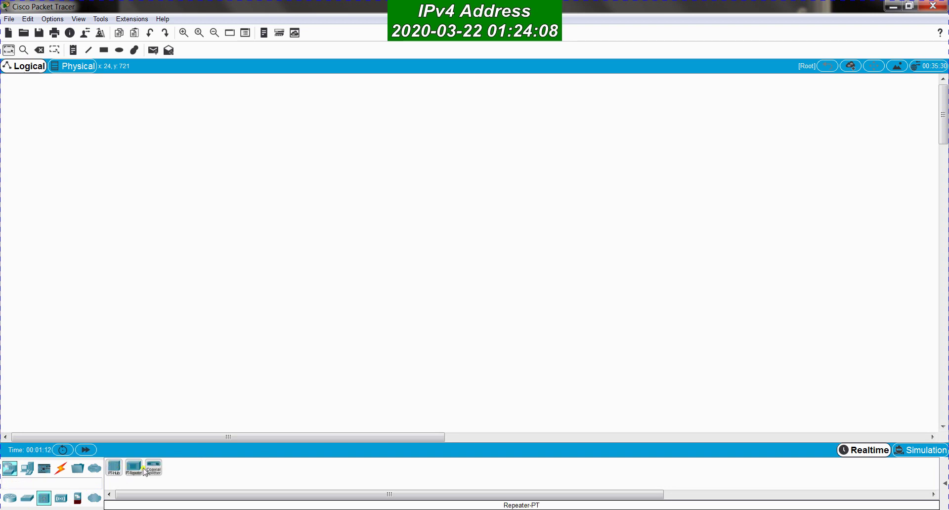
left_click(61, 498)
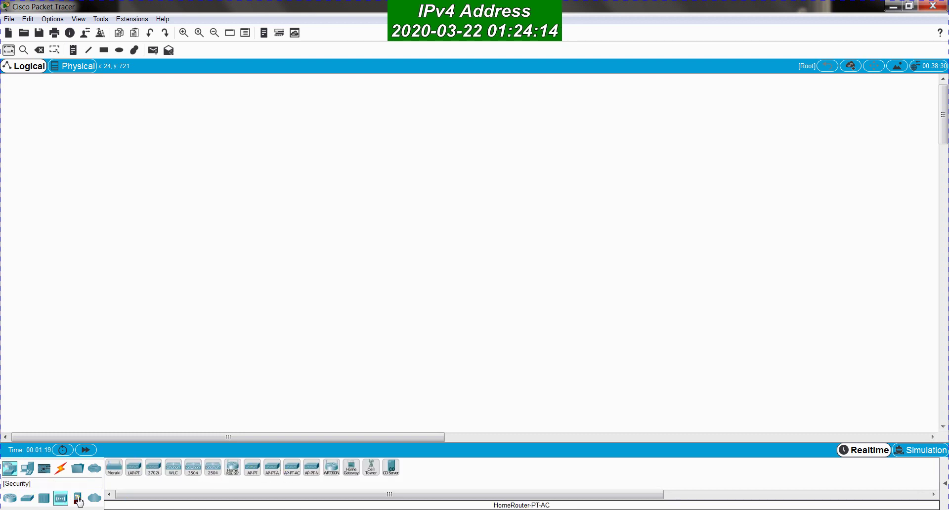
left_click(79, 499)
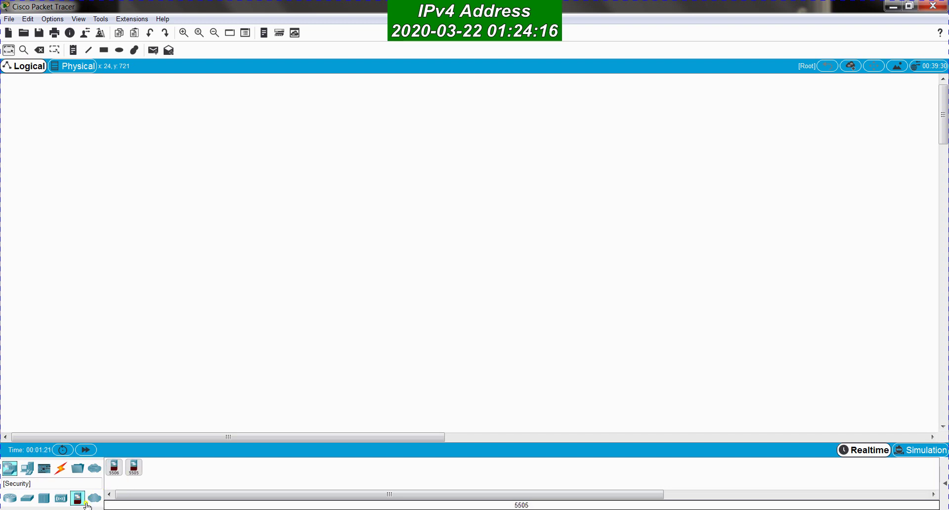
left_click(94, 498)
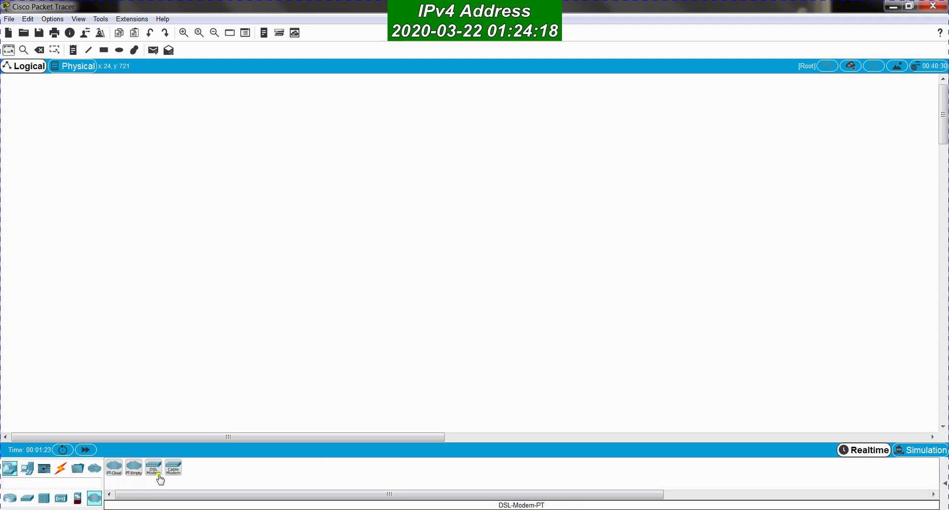
left_click(28, 470)
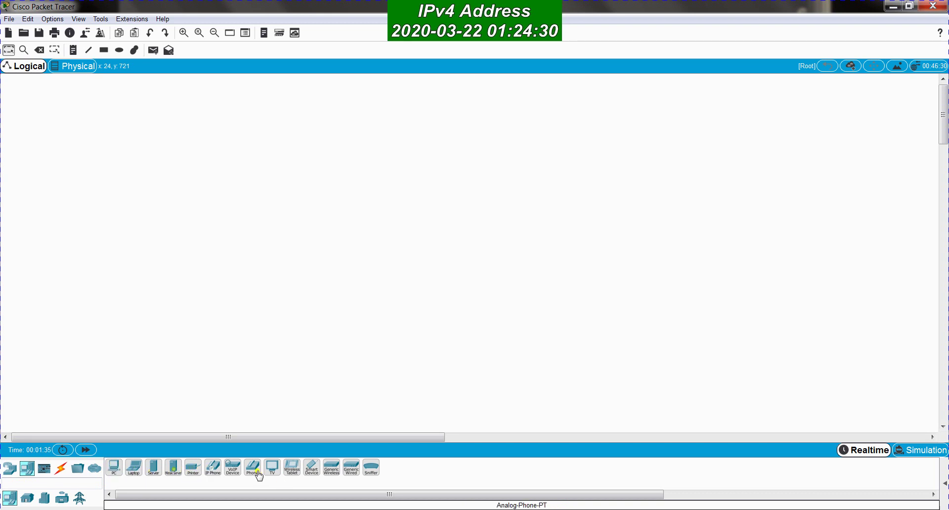
left_click(27, 499)
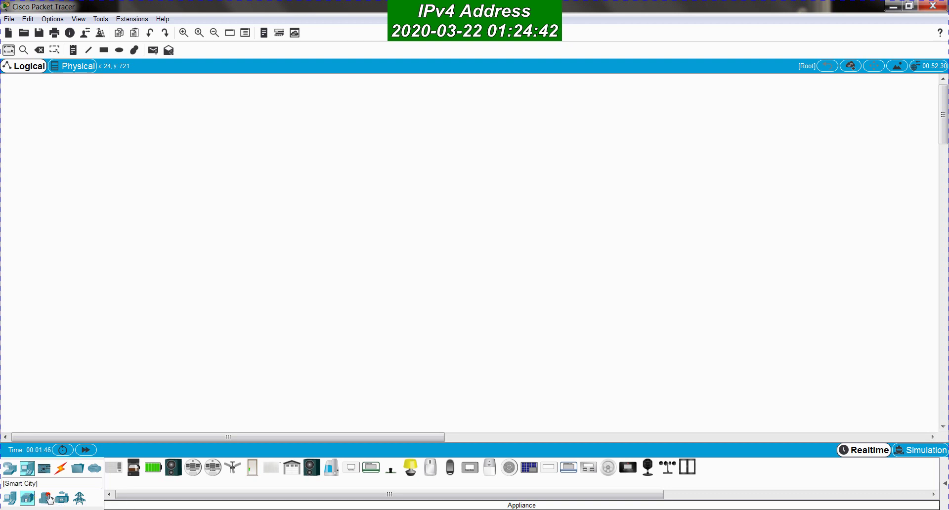
left_click(44, 498)
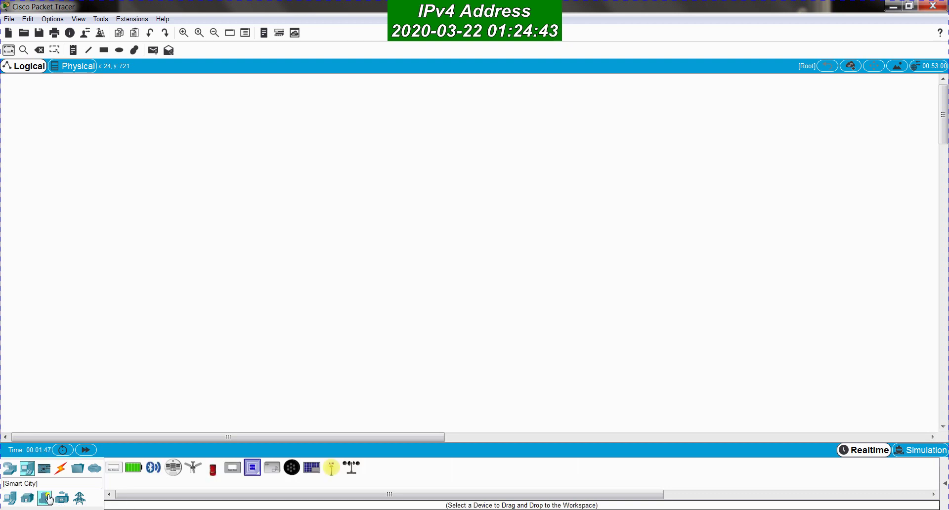
left_click(79, 499)
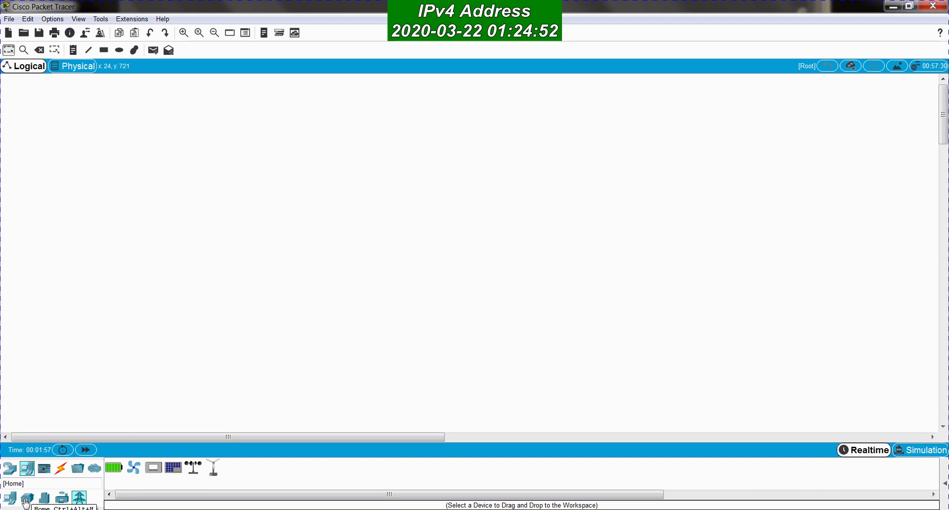
left_click(45, 472)
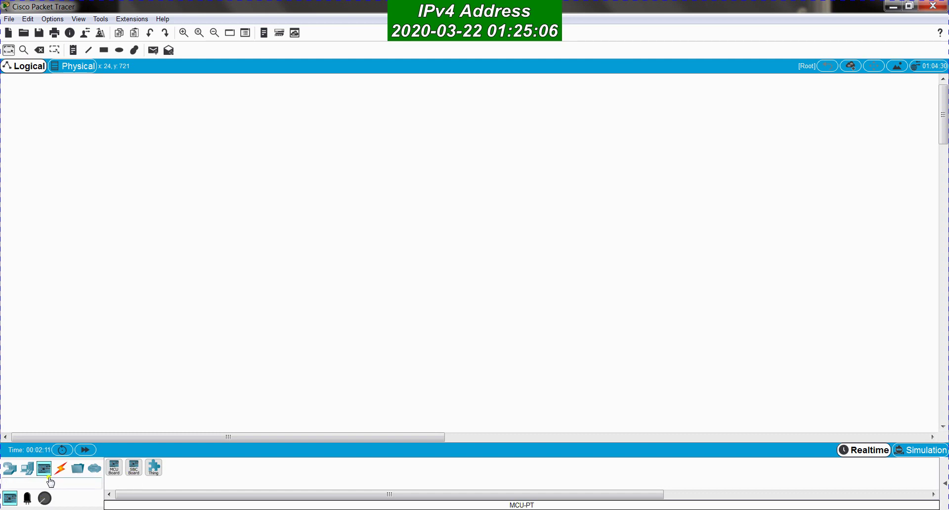
left_click(27, 499)
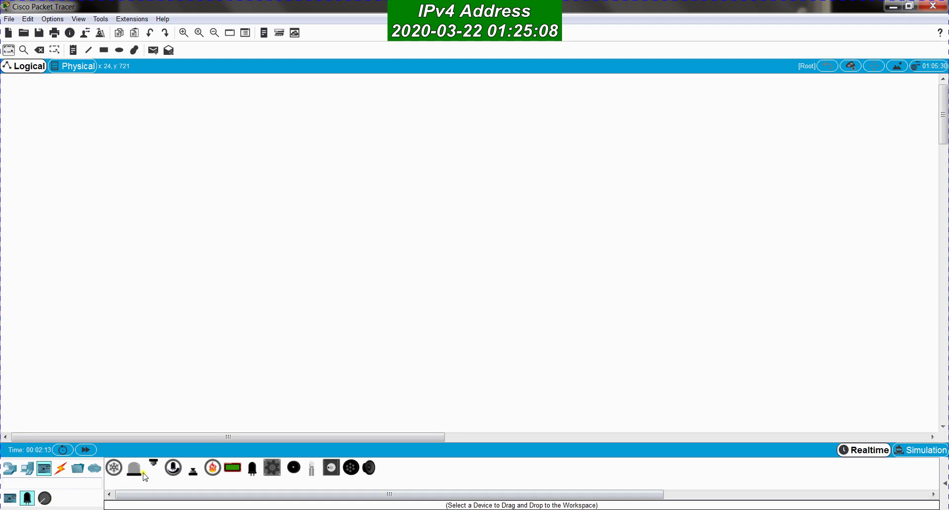
left_click(45, 499)
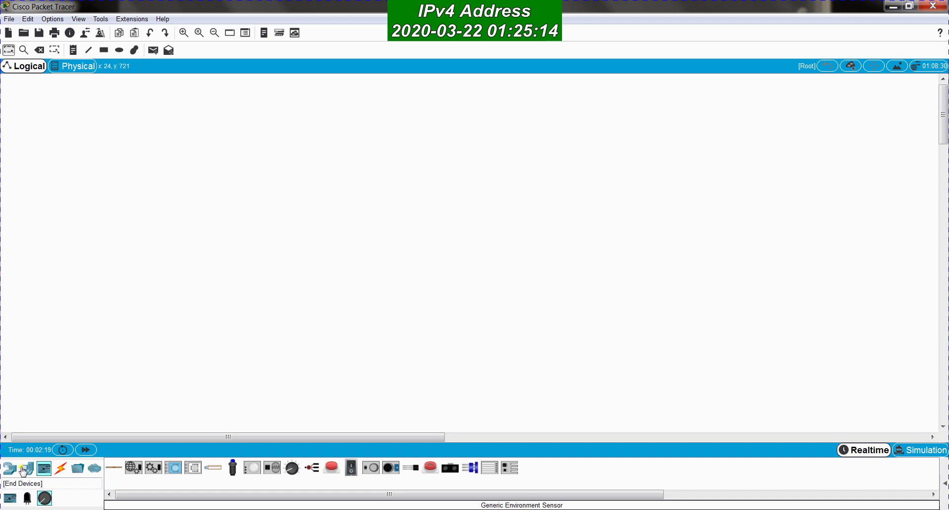
left_click(60, 471)
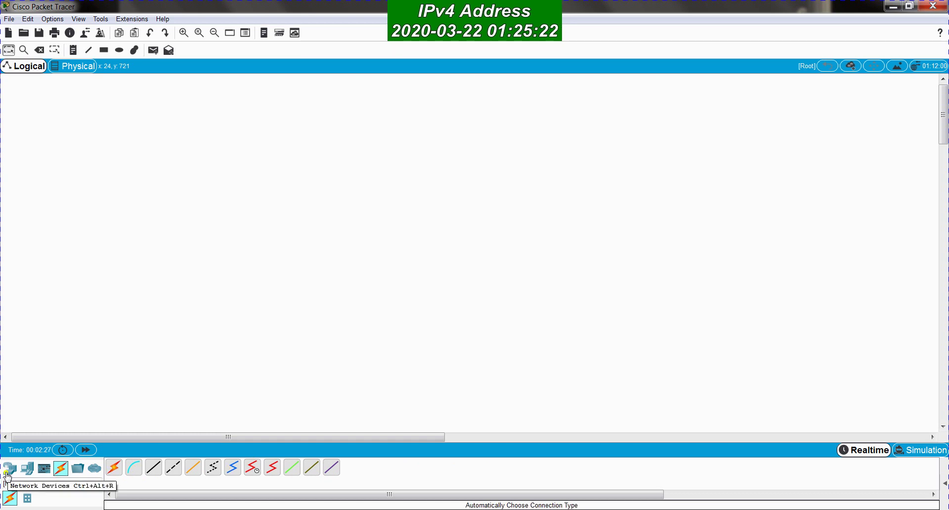
- Place a PC end device in the upper part of the logical workspace
left_click(28, 470)
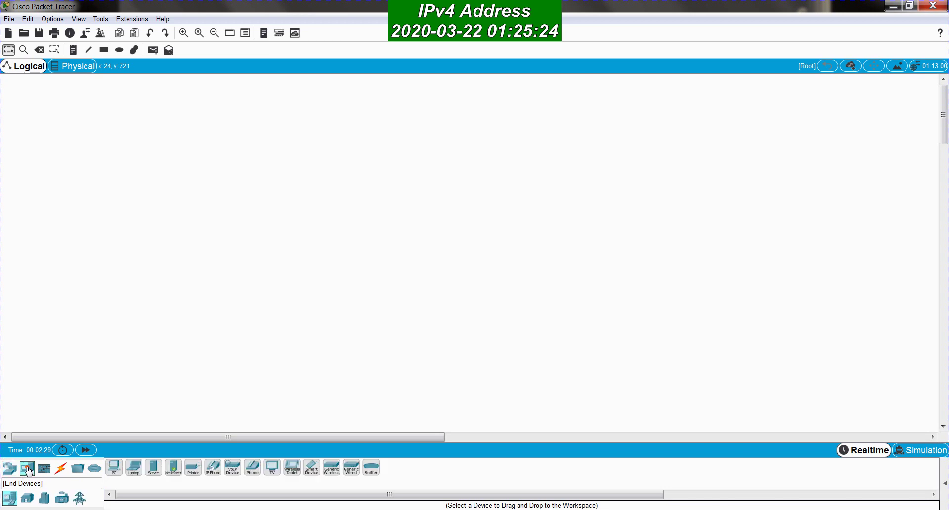
left_click(112, 469)
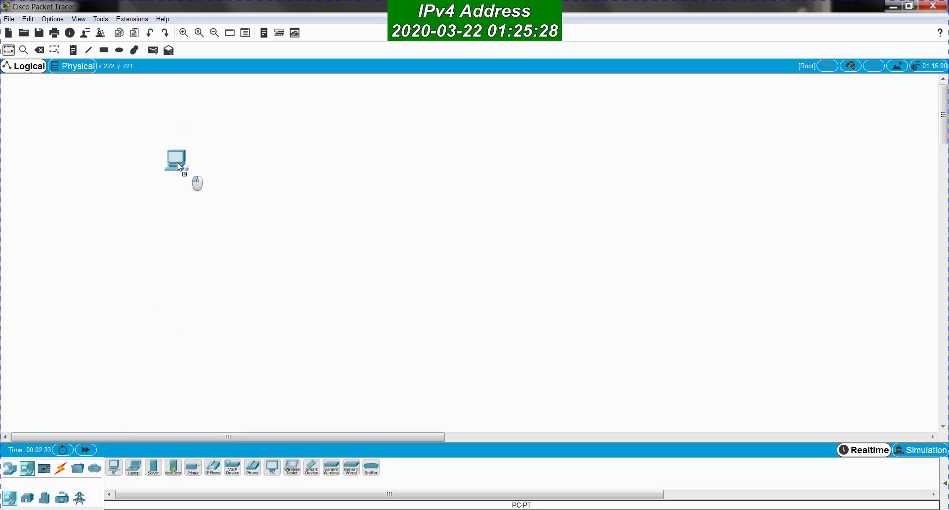
left_click(177, 162)
left_click(184, 194)
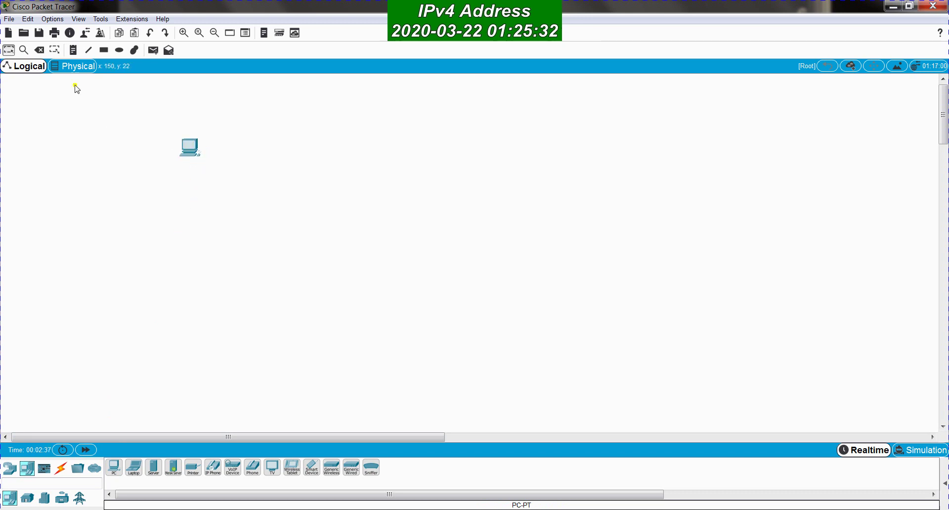
- Enable Show Device Model Labels and Show Device Name Labels in the interface preferences and close them
left_click(53, 19)
key("Escape")
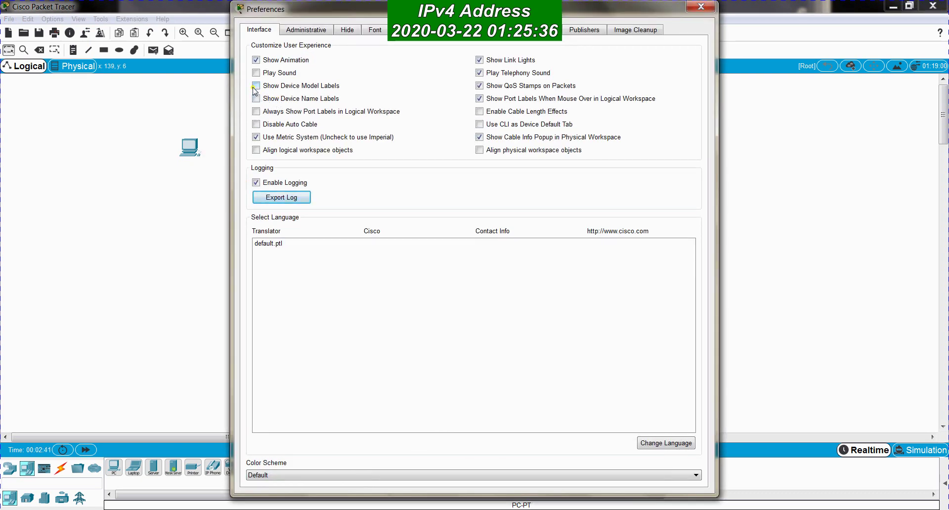
left_click(255, 86)
left_click(256, 98)
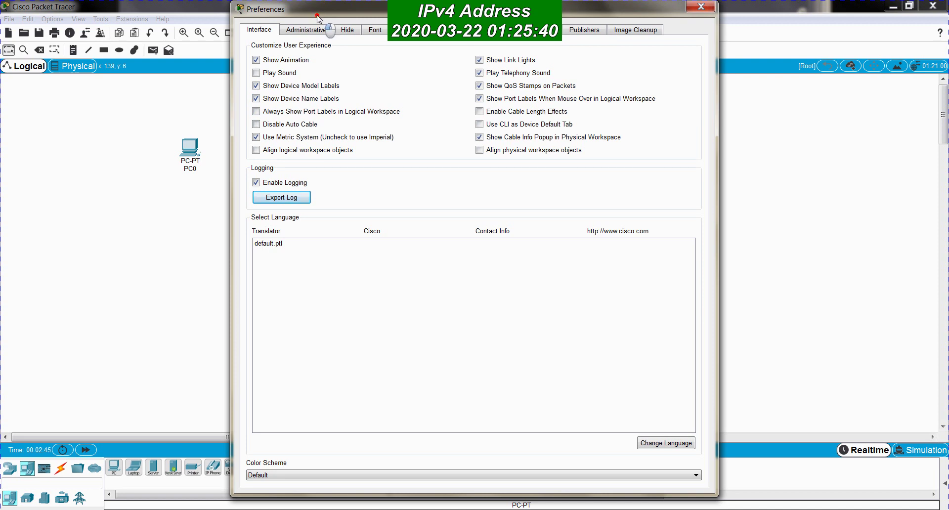
left_click_drag(319, 11, 351, 27)
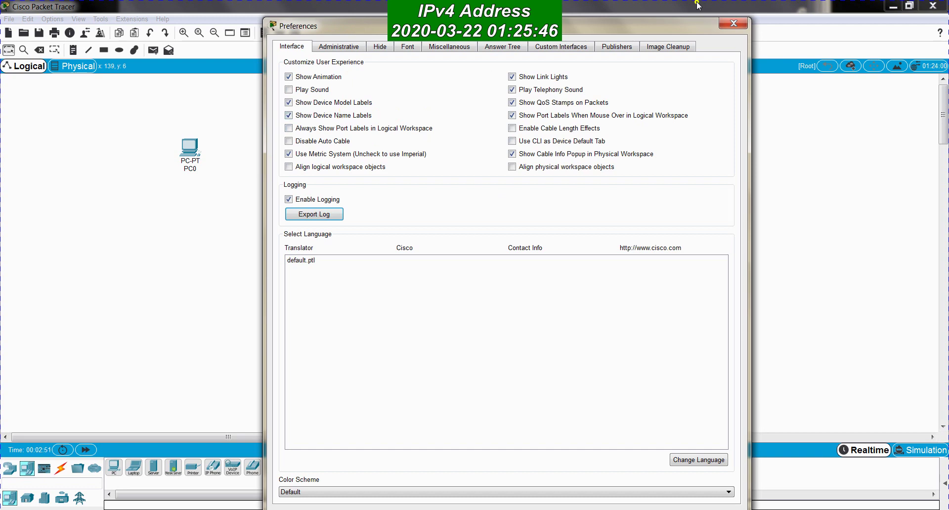
left_click(734, 23)
- Shift PC0 slightly upward and add three more PCs across the workspace beside it
left_click_drag(189, 146, 193, 133)
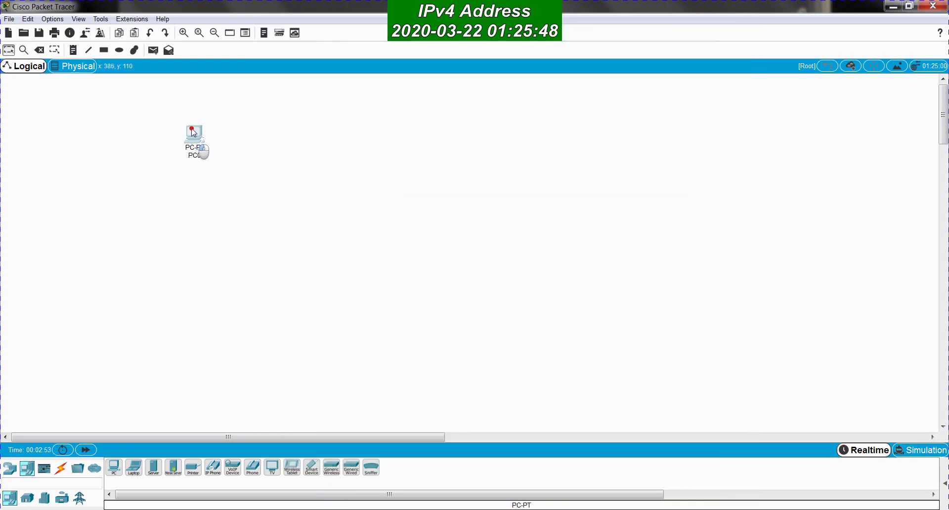
left_click(114, 467)
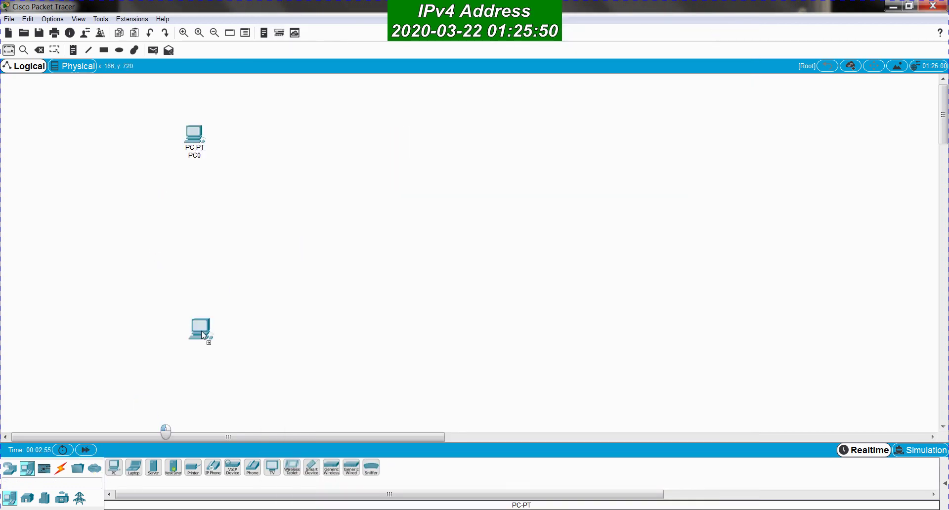
left_click(114, 467)
left_click(451, 146)
left_click(114, 467)
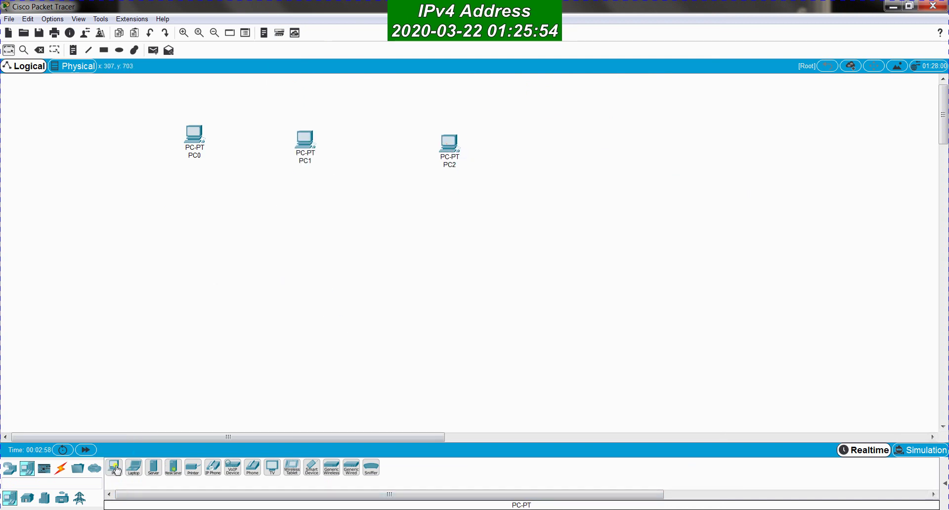
left_click(521, 154)
- Line up PC1, PC2 and PC3 in an evenly spaced horizontal row next to PC0
left_click_drag(305, 140, 245, 132)
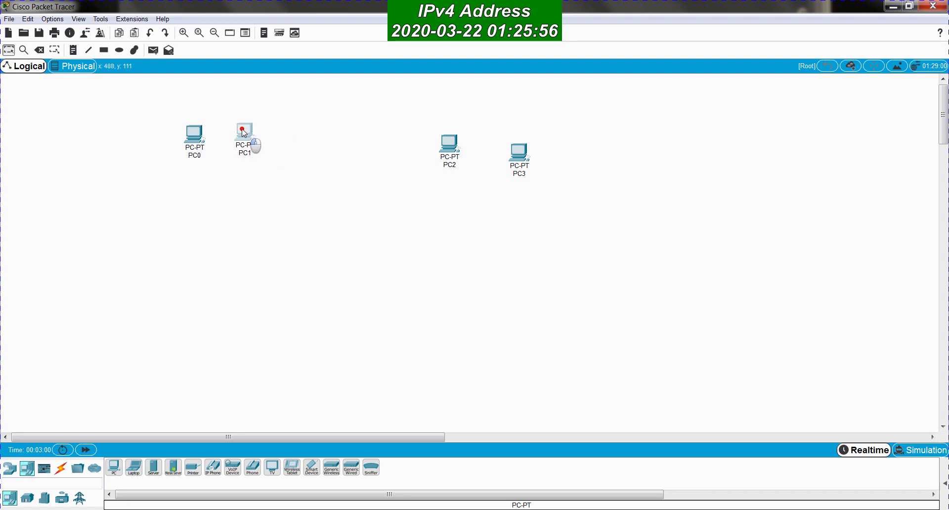
mouse_move(449, 144)
left_mouse_down()
mouse_move(348, 148)
mouse_move(297, 135)
left_mouse_up()
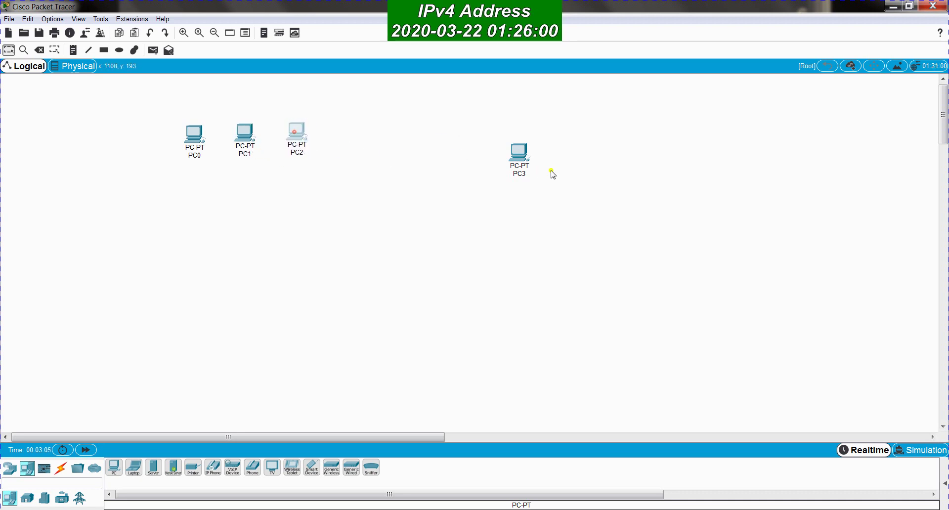
mouse_move(532, 157)
left_mouse_down()
mouse_move(384, 132)
mouse_move(358, 140)
left_mouse_up()
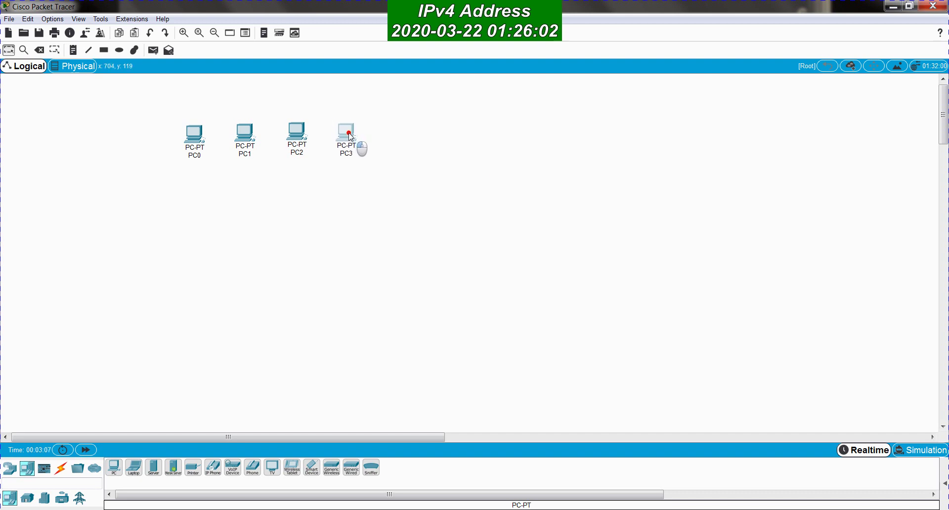
left_click(265, 198)
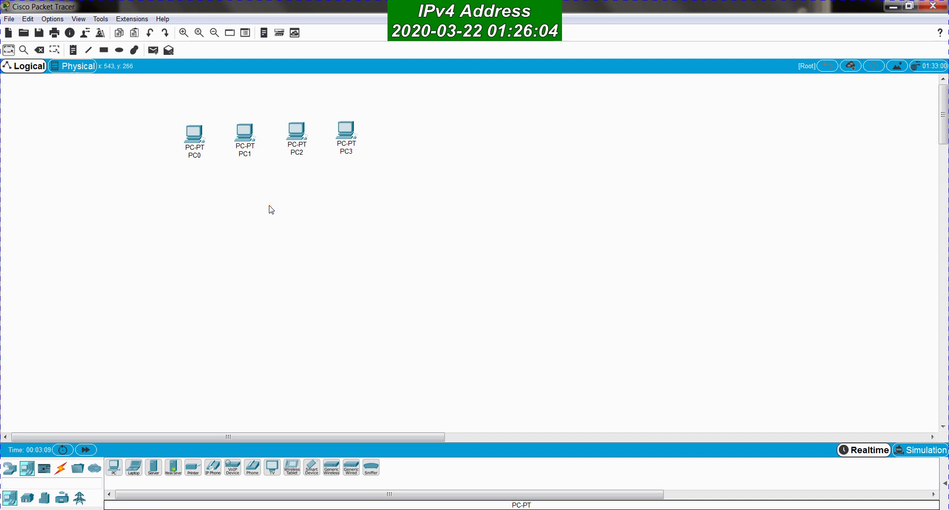
- Place a 2960 switch centred below the row of four PCs
left_click(10, 473)
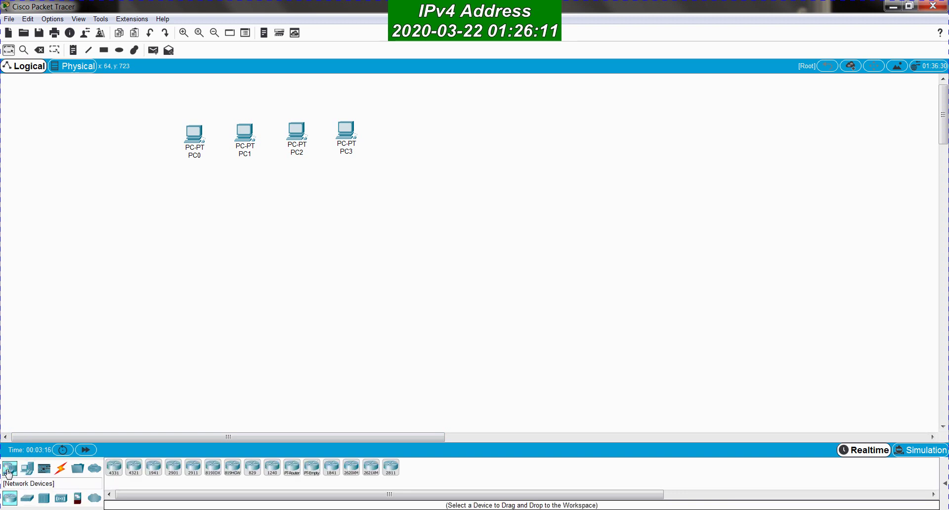
left_click(29, 500)
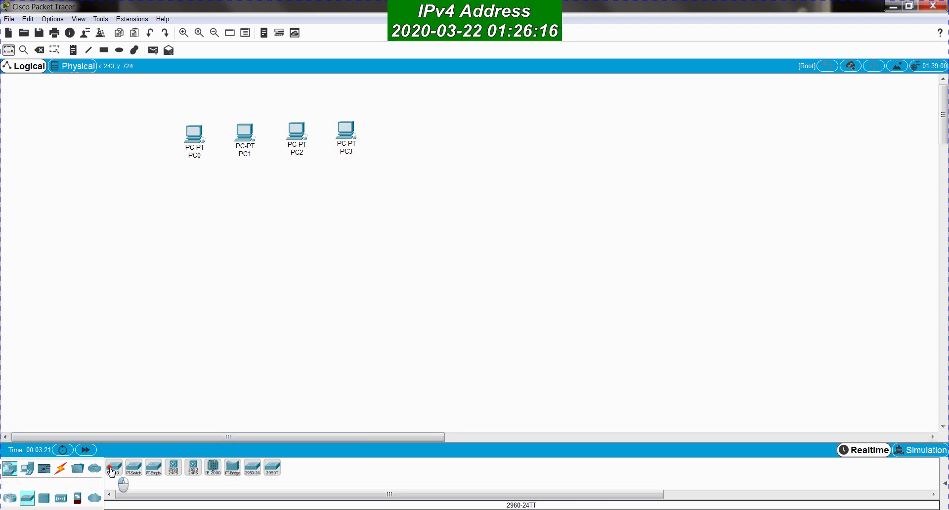
left_click_drag(112, 472, 266, 235)
left_click_drag(271, 237, 271, 213)
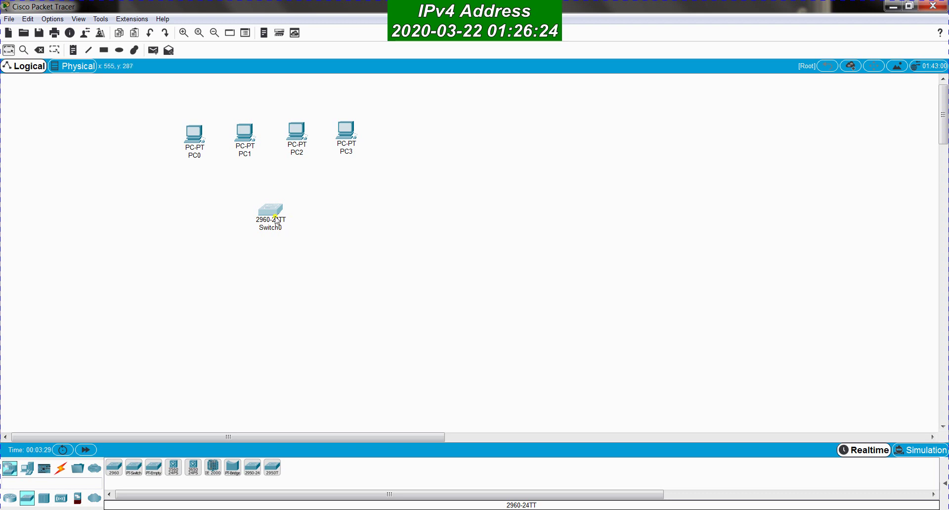
- Rearrange PC0 to PC3 into a vertical column in number order, with the switch to the right of the column
left_click_drag(277, 221, 232, 219)
left_click_drag(205, 137, 155, 135)
left_click_drag(235, 132, 150, 182)
left_click_drag(300, 134, 149, 239)
left_click_drag(347, 131, 147, 307)
left_click_drag(227, 208, 252, 212)
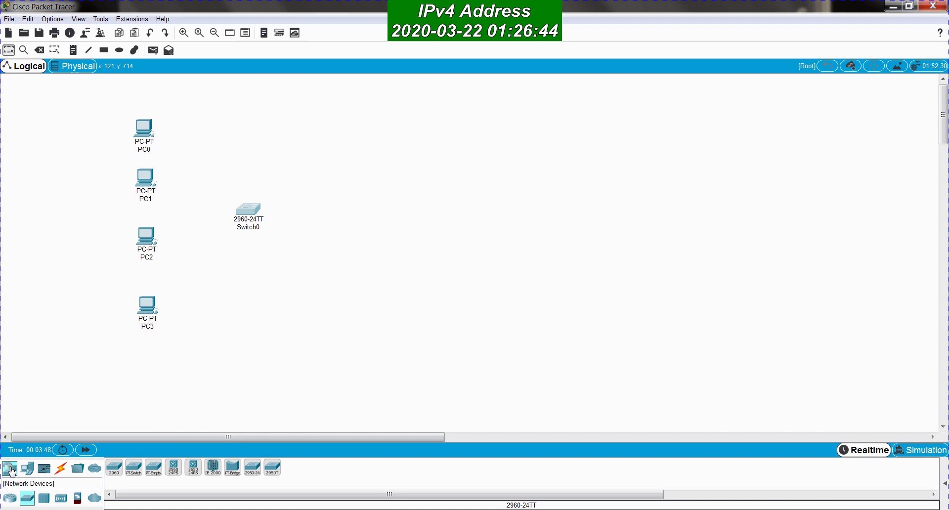
- Add four more PCs in a vertical column on the far side of Switch0, opposite PC0 to PC3
left_click(28, 468)
left_click(115, 467)
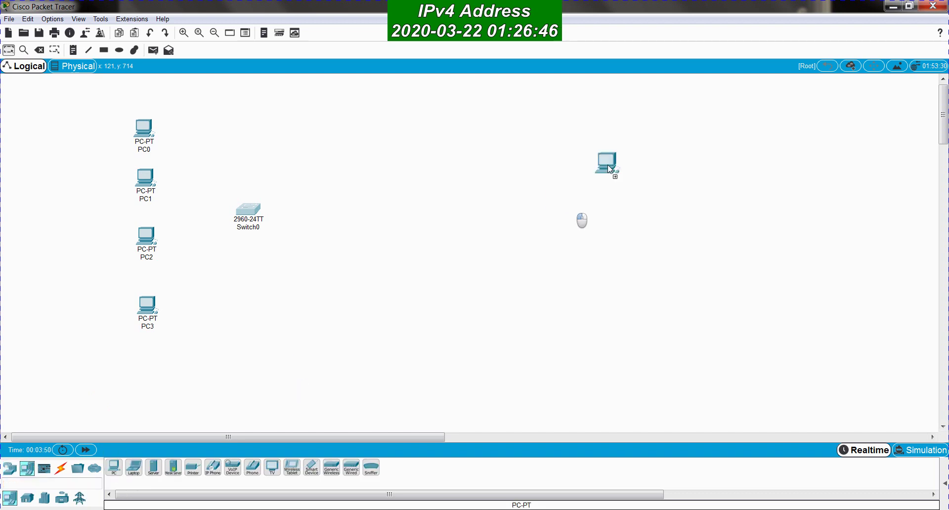
left_click(591, 142)
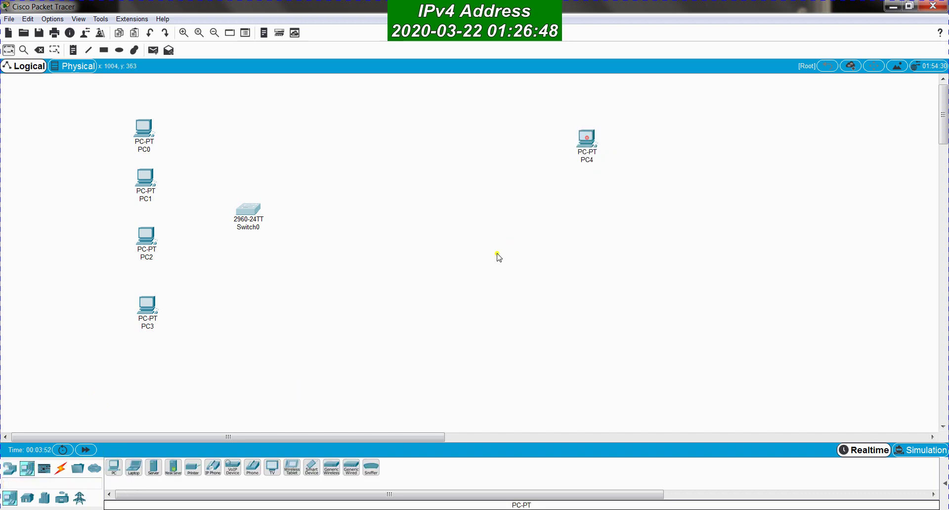
left_click(119, 468)
left_click(589, 205)
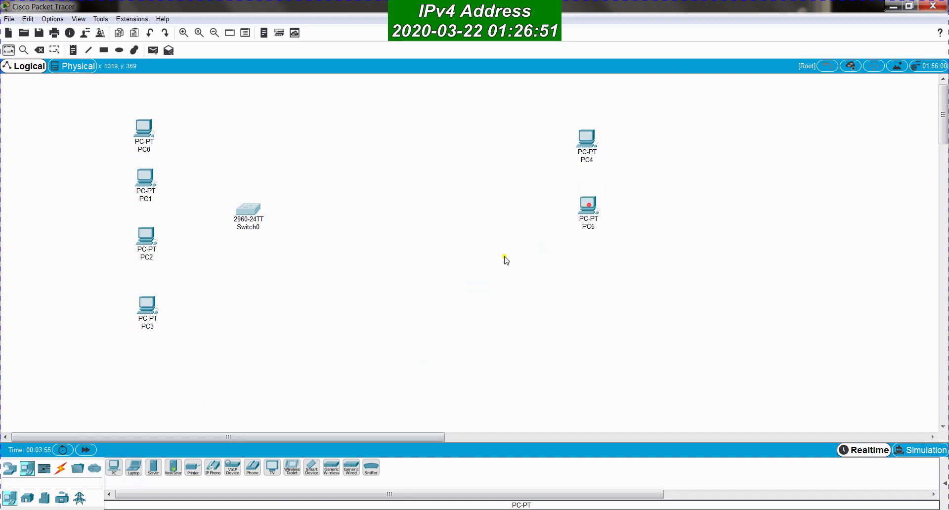
left_click(114, 467)
left_click(592, 262)
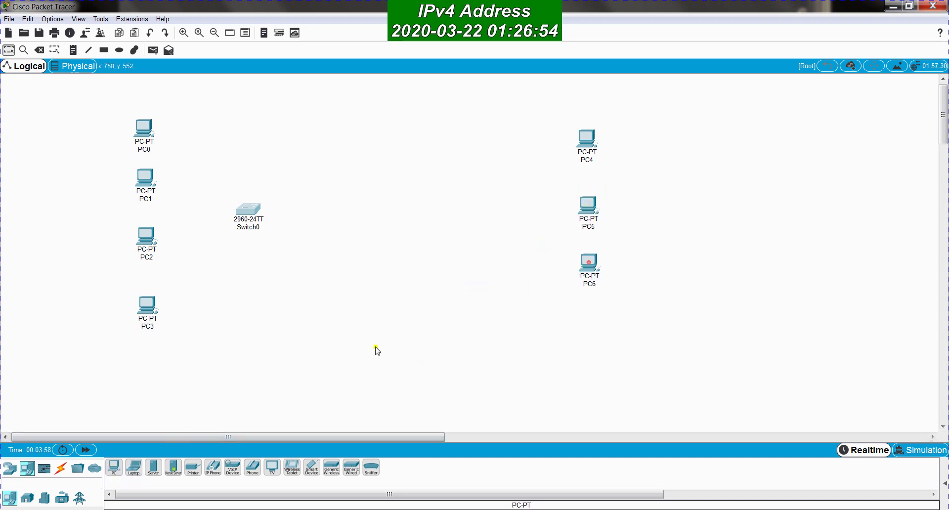
left_click(119, 468)
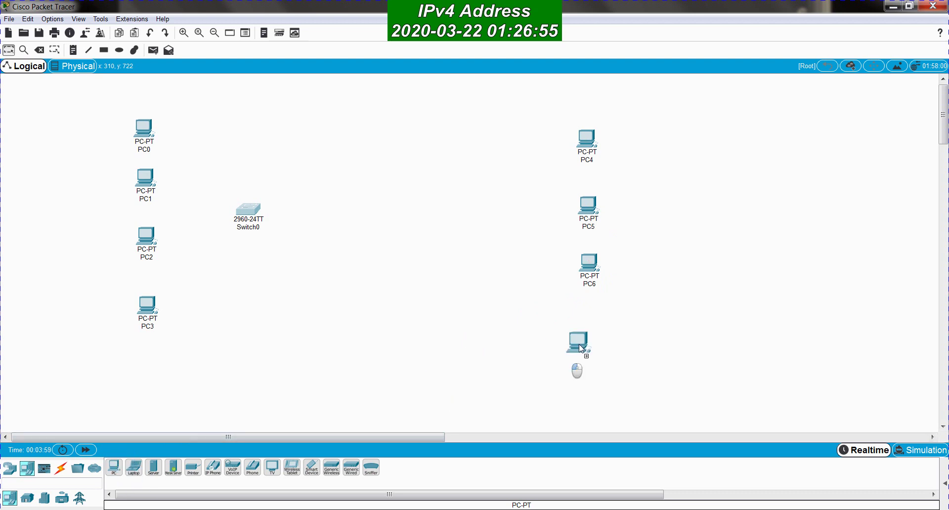
left_click(598, 324)
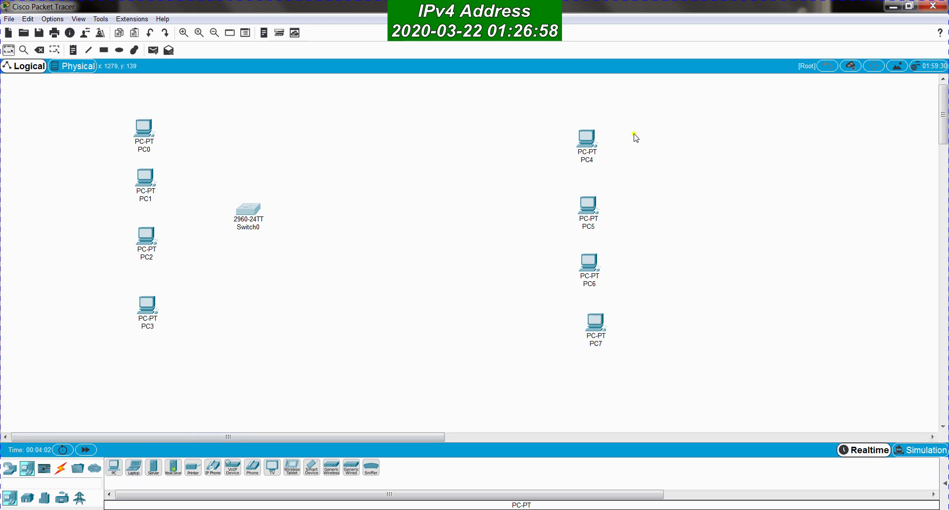
- Shift the column of PC4 to PC7 slightly upward as a group
left_click_drag(596, 324, 595, 322)
left_click_drag(647, 106, 562, 368)
left_click_drag(593, 266, 589, 252)
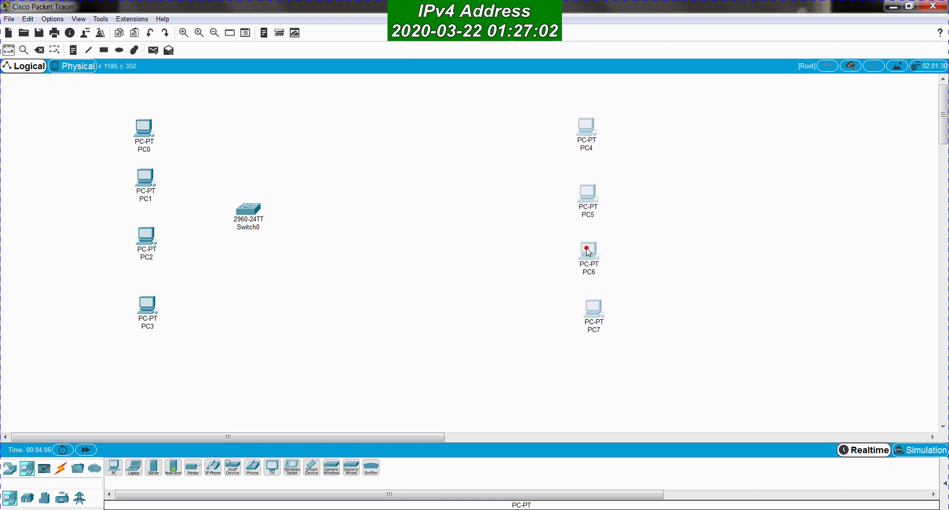
left_click(677, 246)
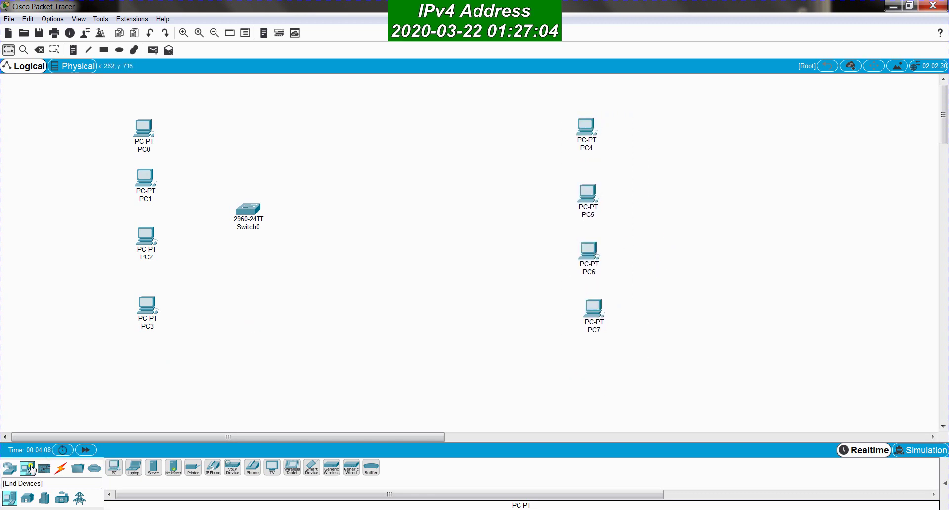
- Place a second 2960 switch beside the PC4 to PC7 column, on the side facing Switch0
left_click(9, 472)
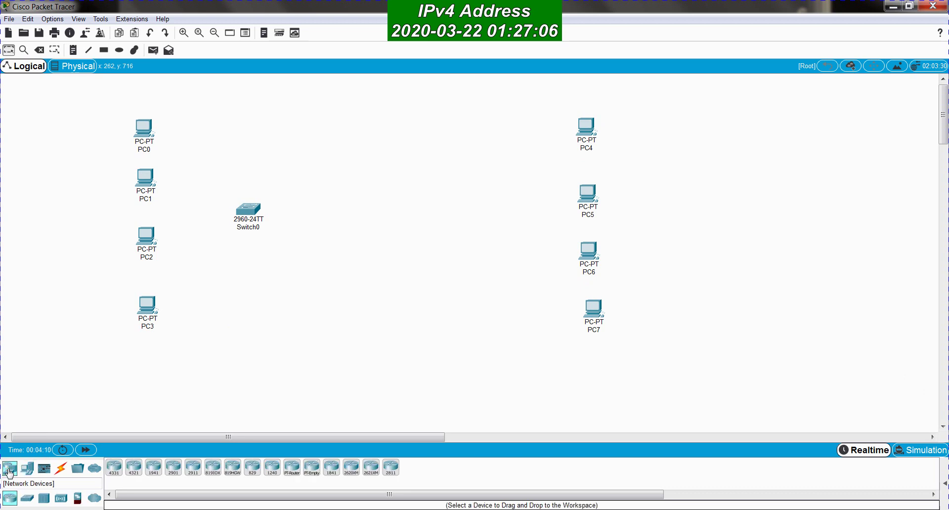
left_click(28, 498)
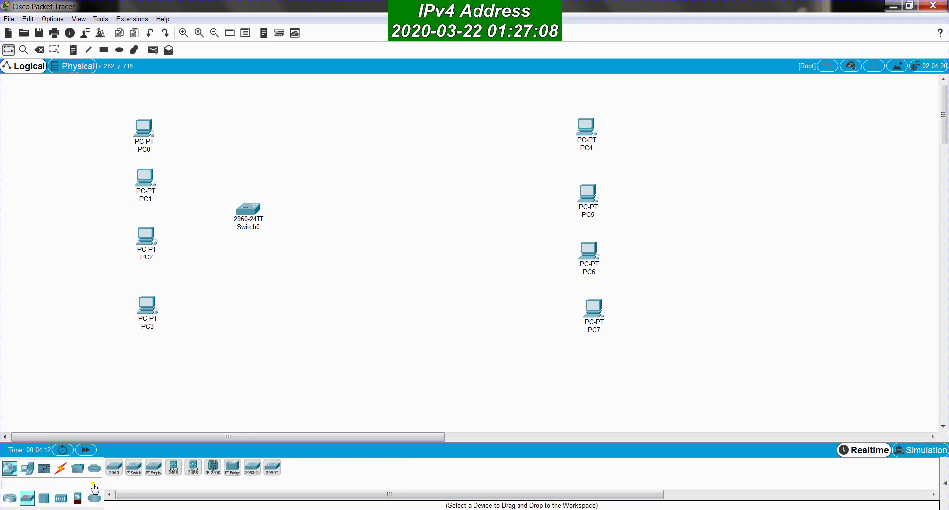
left_click(114, 468)
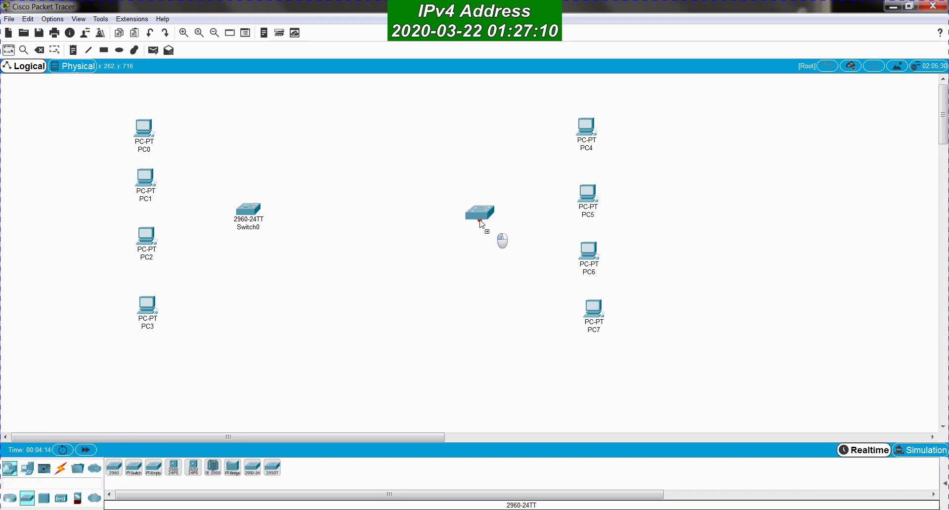
left_click(485, 237)
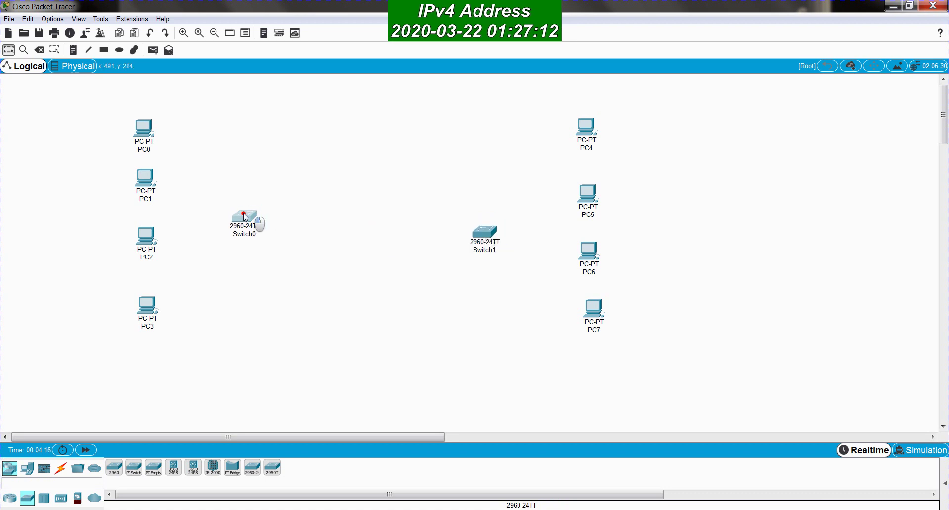
- Move Switch0 and the PC0 to PC3 column slightly downward, and shift each switch a little closer to its own PCs
left_click_drag(243, 213, 238, 233)
left_click_drag(104, 113, 171, 352)
left_click_drag(145, 242, 140, 263)
left_click(291, 327)
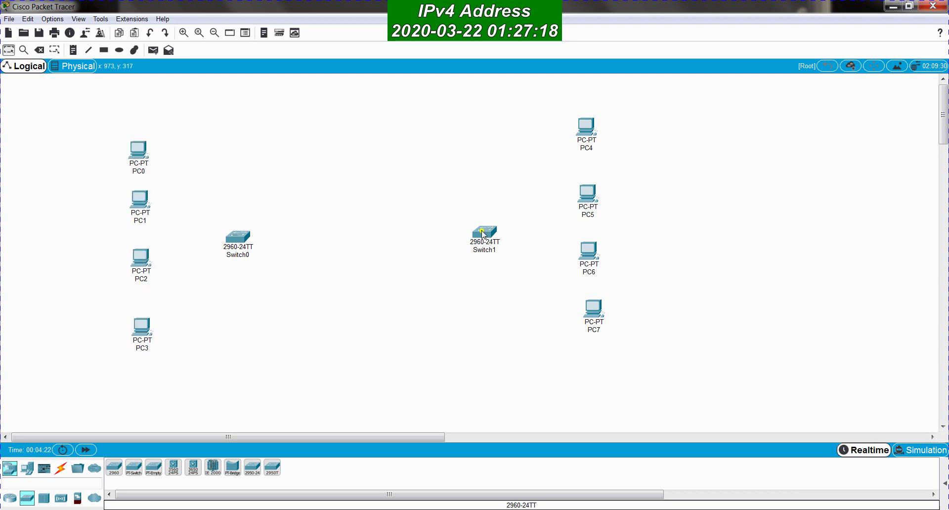
left_click_drag(484, 235, 498, 231)
left_click_drag(246, 239, 237, 236)
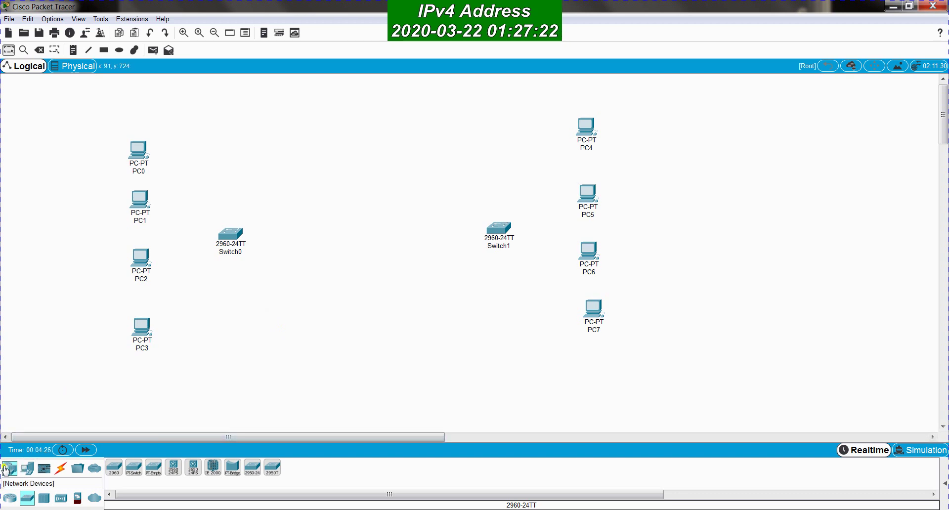
- Place two 2811 routers between the switches, with Router0 near Switch0 and Router1 near Switch1
left_click(9, 498)
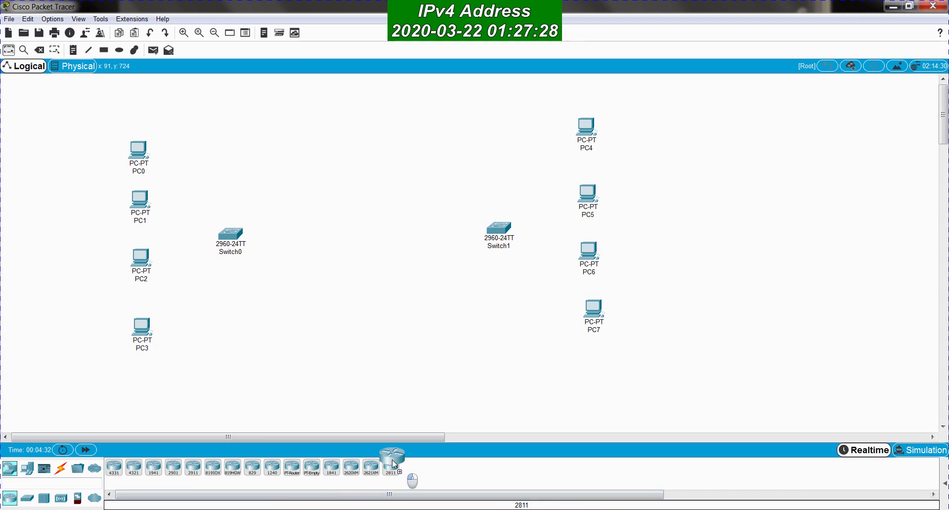
left_click_drag(394, 464, 317, 243)
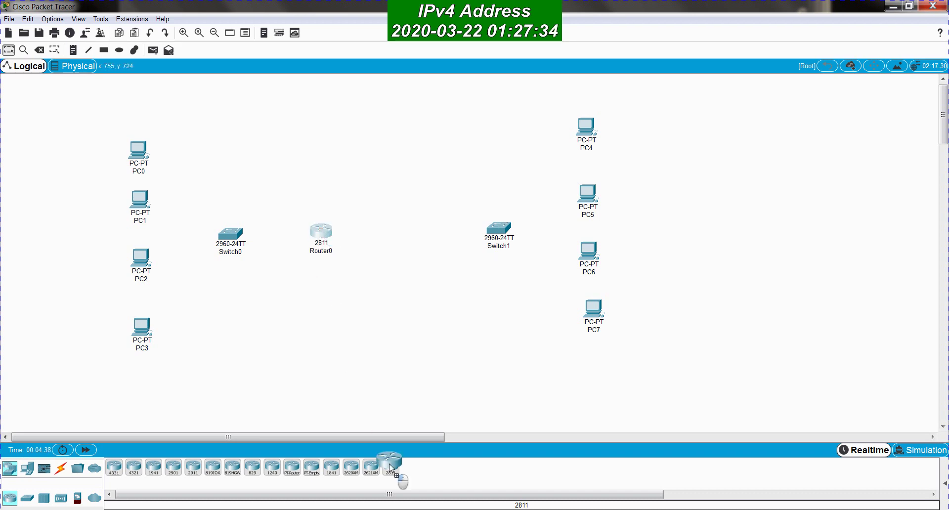
left_click_drag(391, 467, 434, 239)
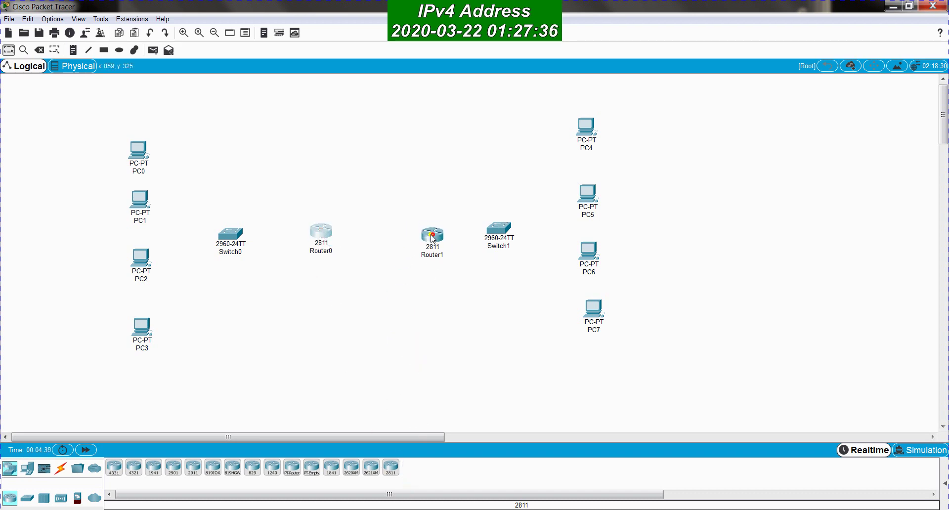
left_click_drag(329, 248, 317, 251)
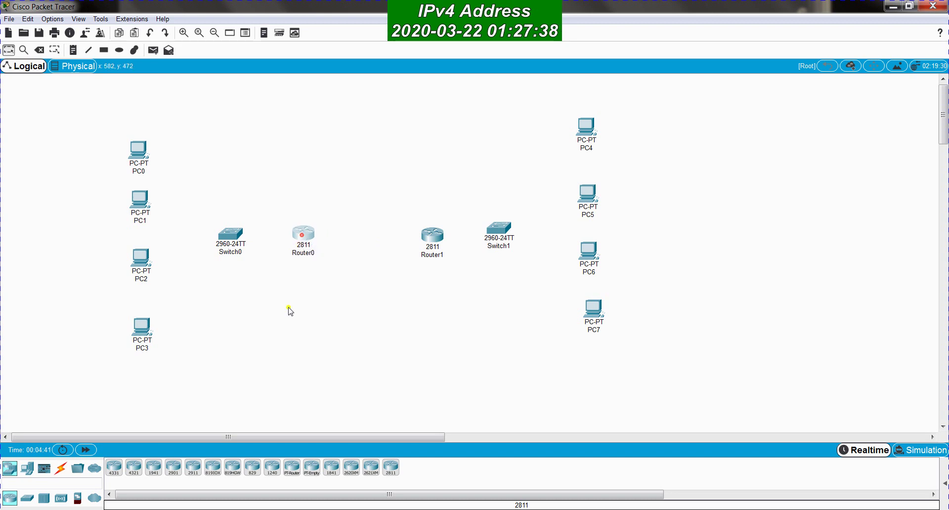
left_click(282, 329)
- Move Router1, Switch1 and PC4 to PC7 together farther away from Router0
left_click(27, 475)
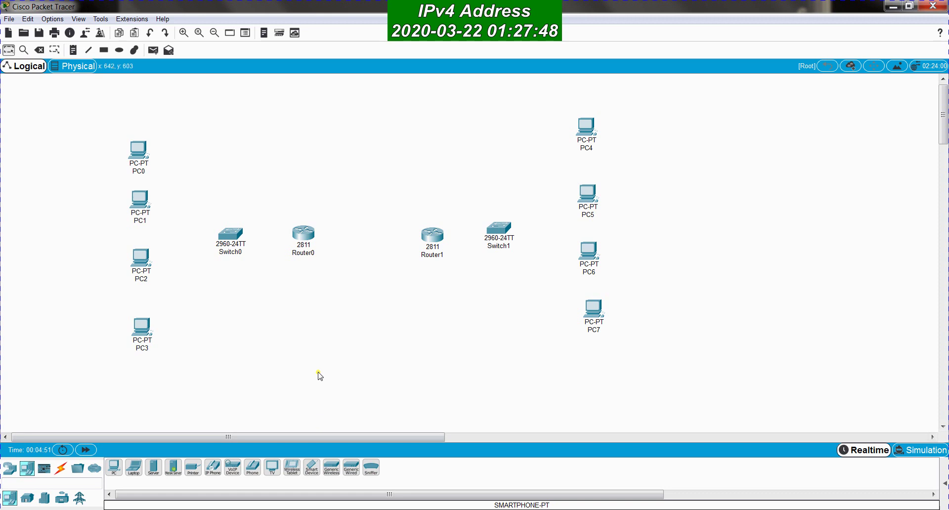
left_click_drag(415, 107, 721, 378)
left_click_drag(579, 257, 702, 253)
left_click(545, 277)
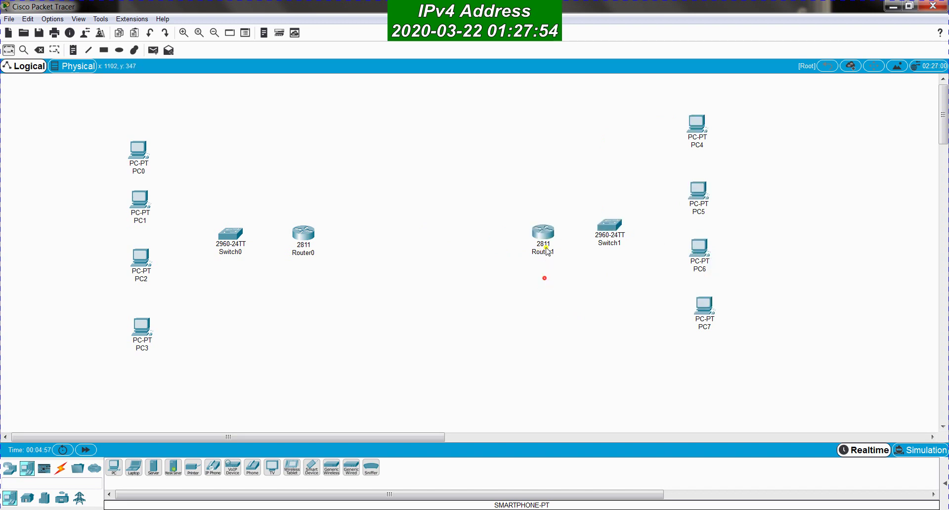
- Space out Router0, Router1 and Switch0 so each router sits clear of its neighbouring switch
left_click_drag(545, 233, 508, 231)
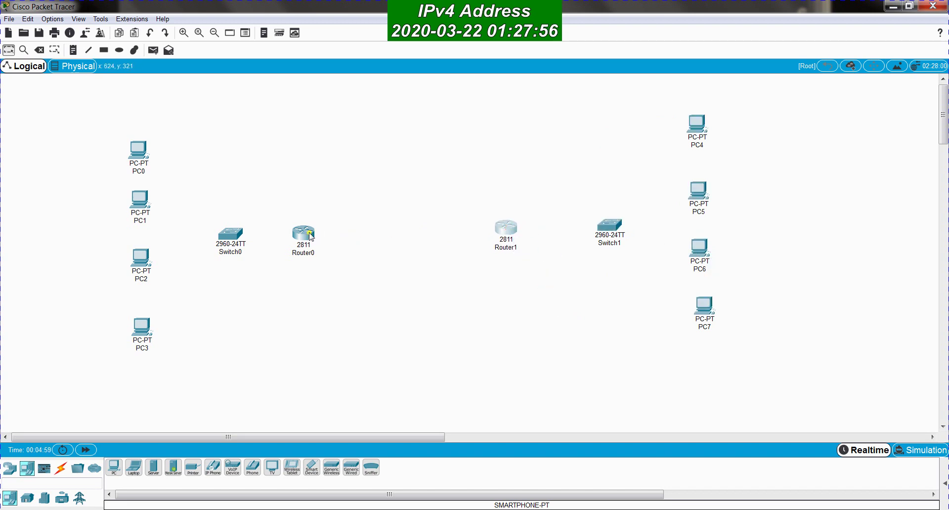
left_click_drag(311, 236, 334, 236)
left_click_drag(226, 236, 236, 237)
left_click_drag(326, 230, 330, 231)
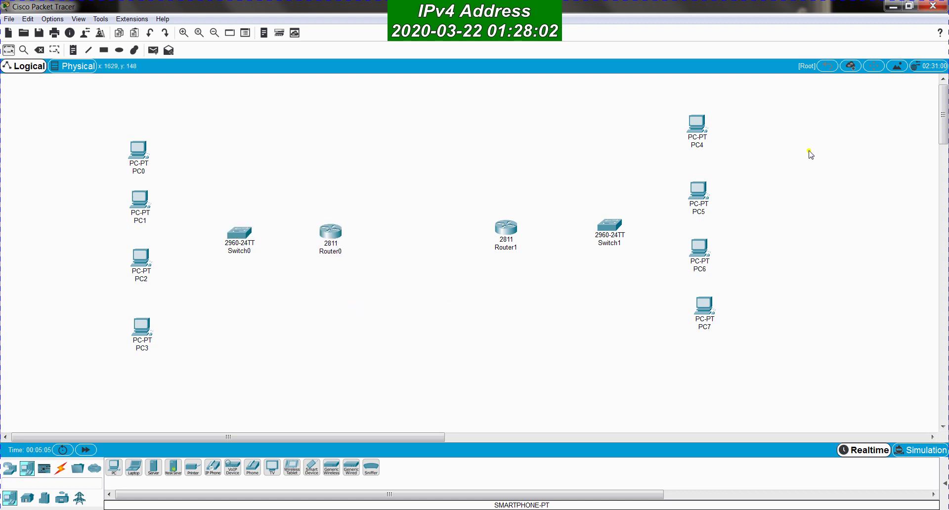
- Shift the PC4 to PC7 column slightly downward as a group, leaving Switch1 in place
left_click_drag(761, 106, 685, 300)
left_click_drag(699, 255, 699, 266)
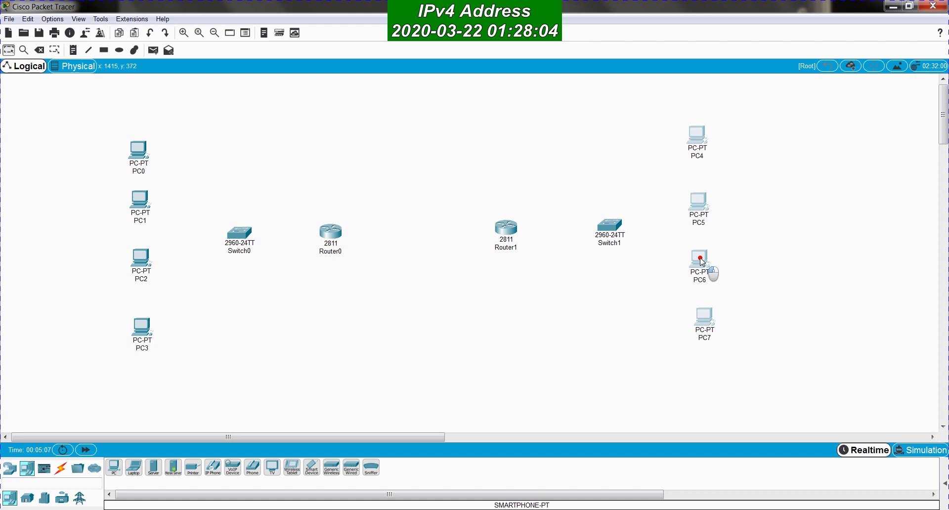
left_click(801, 236)
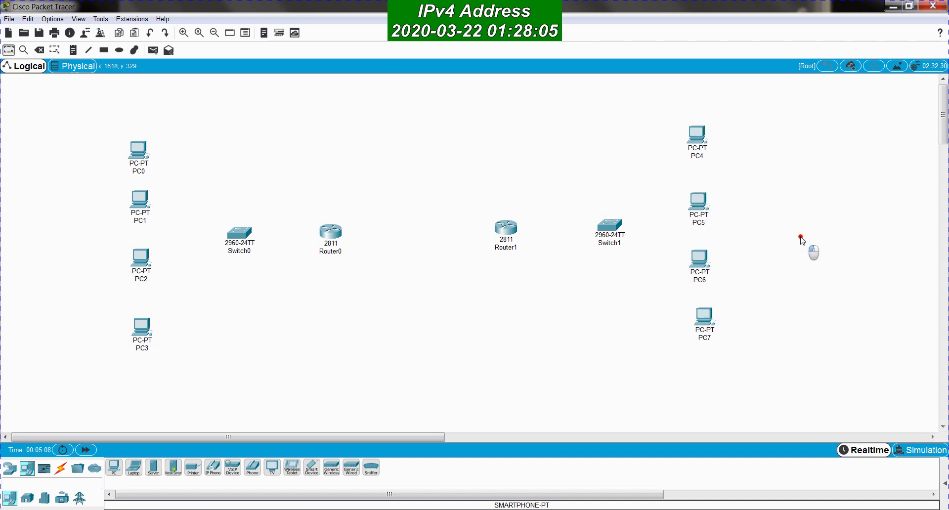
left_click(410, 318)
left_click(344, 307)
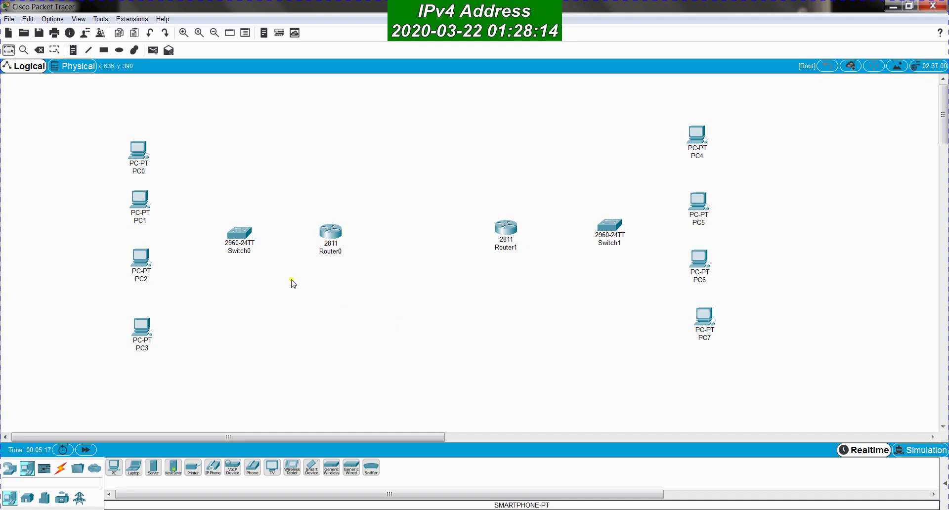
- Install WIC-2T modules in all four small interface card slots of Router0
left_click(330, 236)
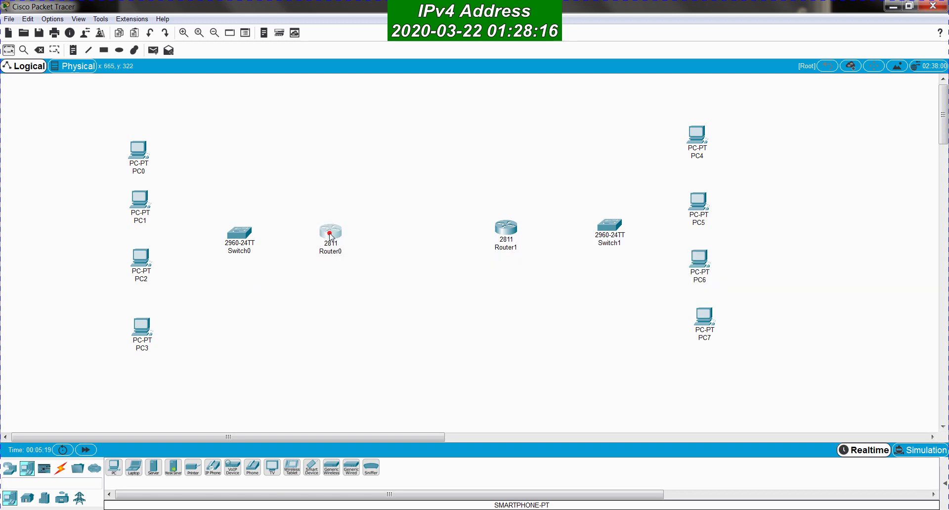
double_click(415, 114)
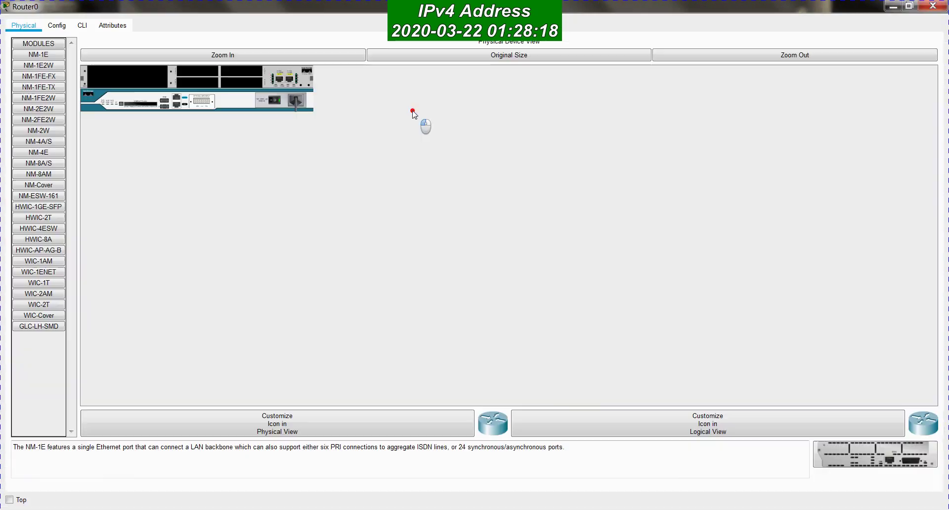
left_click(210, 56)
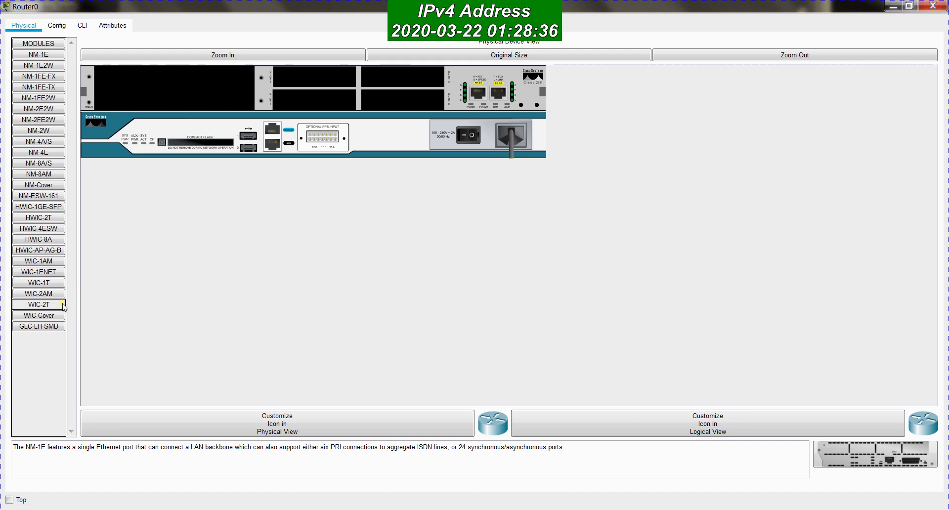
left_click(38, 308)
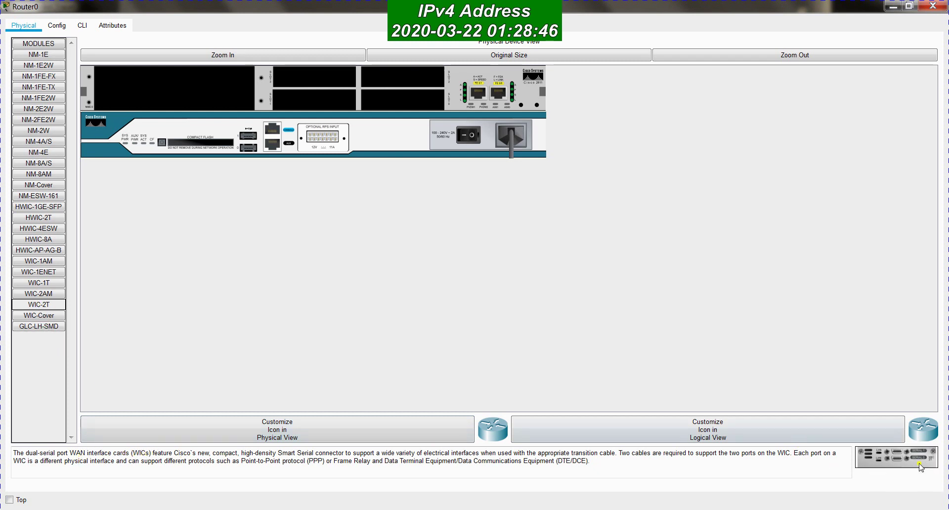
left_click_drag(900, 458, 398, 84)
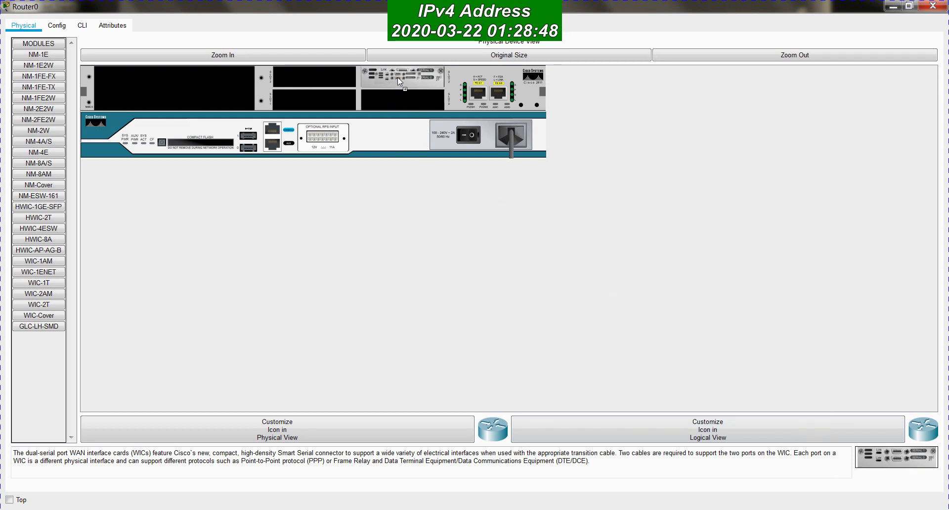
left_click_drag(870, 452, 403, 102)
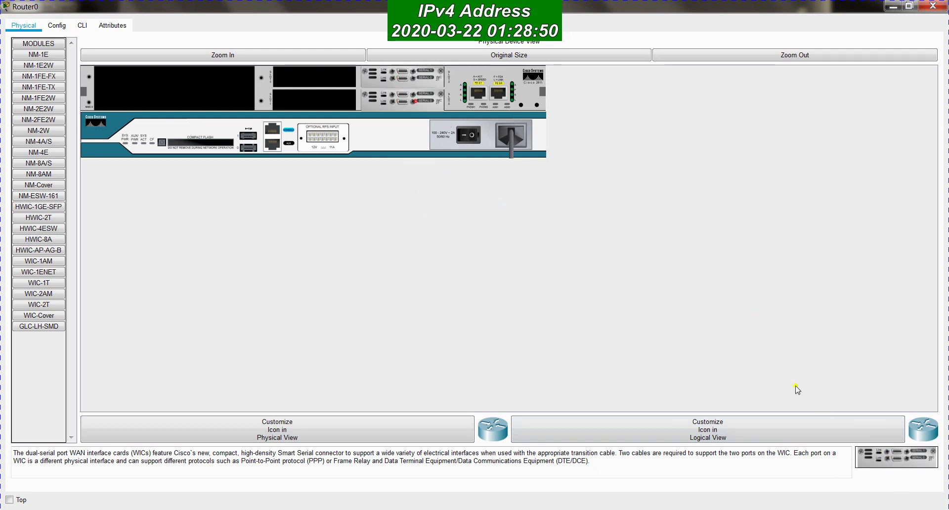
left_click_drag(890, 457, 316, 99)
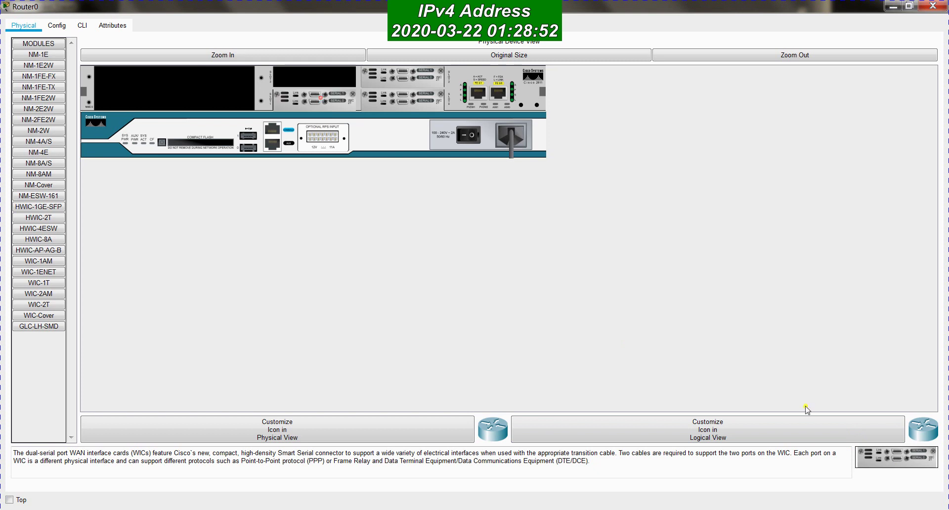
left_click_drag(889, 457, 313, 75)
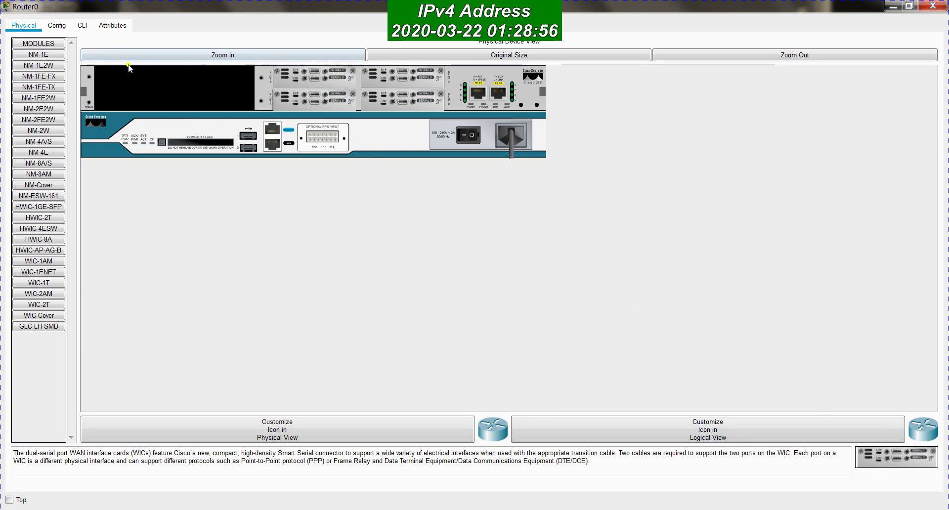
- Cover Router0's empty network module slot with an NM-Cover plate and power the router back on
left_click(39, 185)
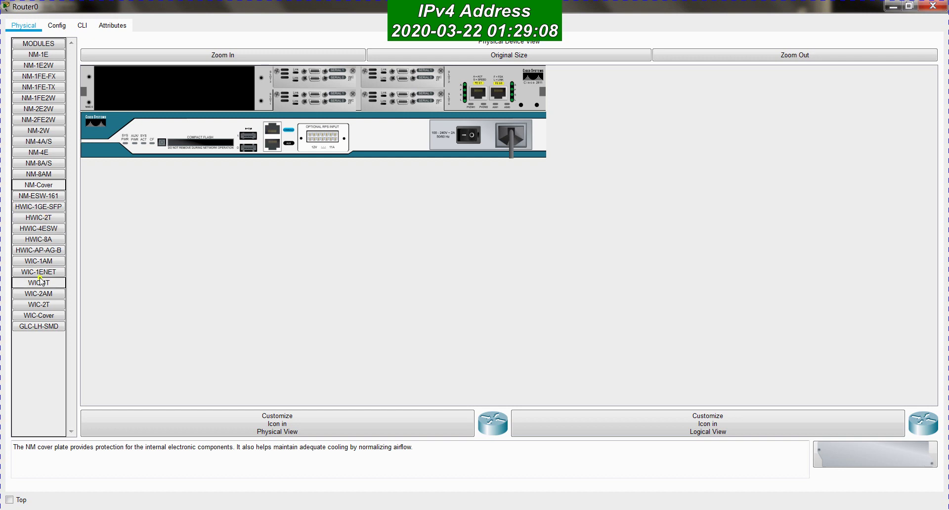
left_click(42, 315)
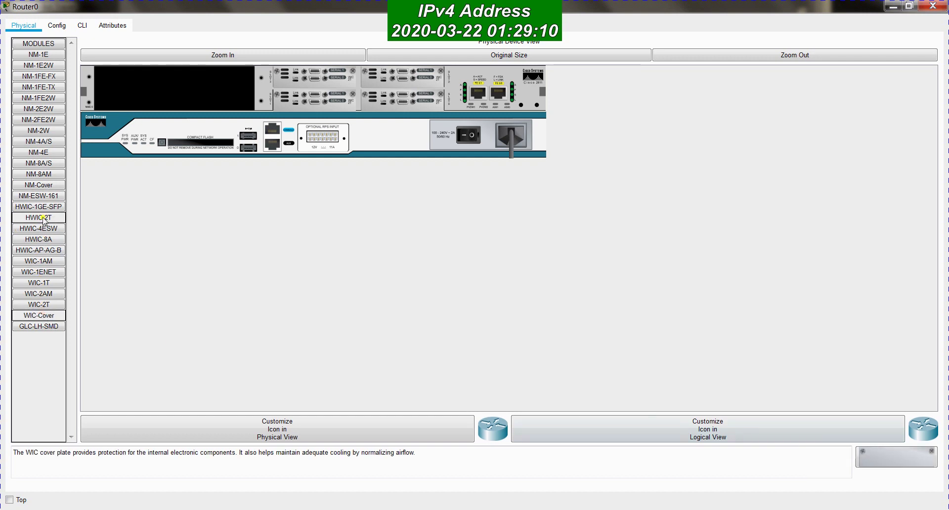
left_click(37, 186)
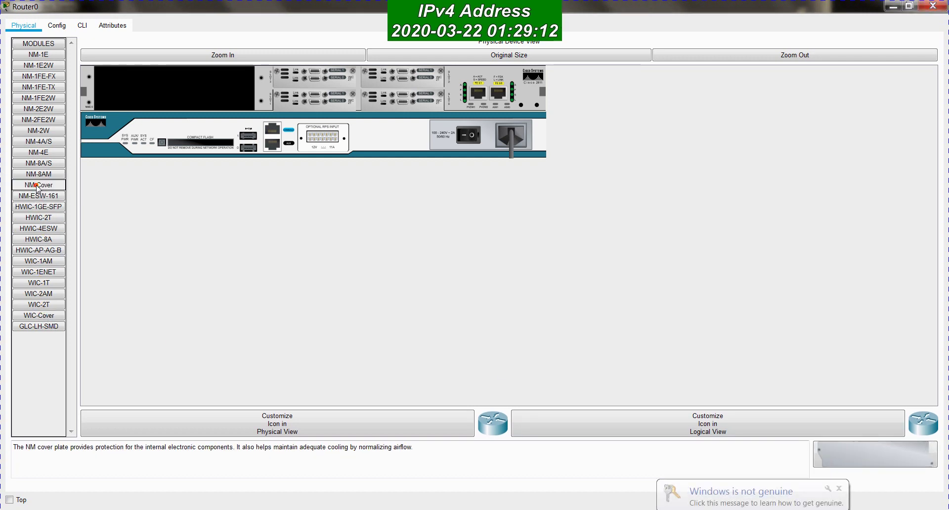
left_click_drag(875, 454, 218, 98)
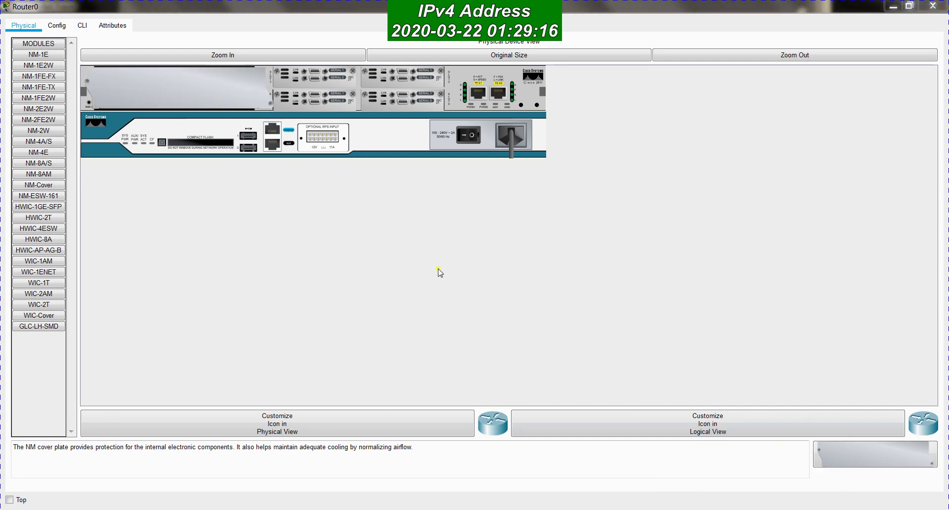
left_click(468, 138)
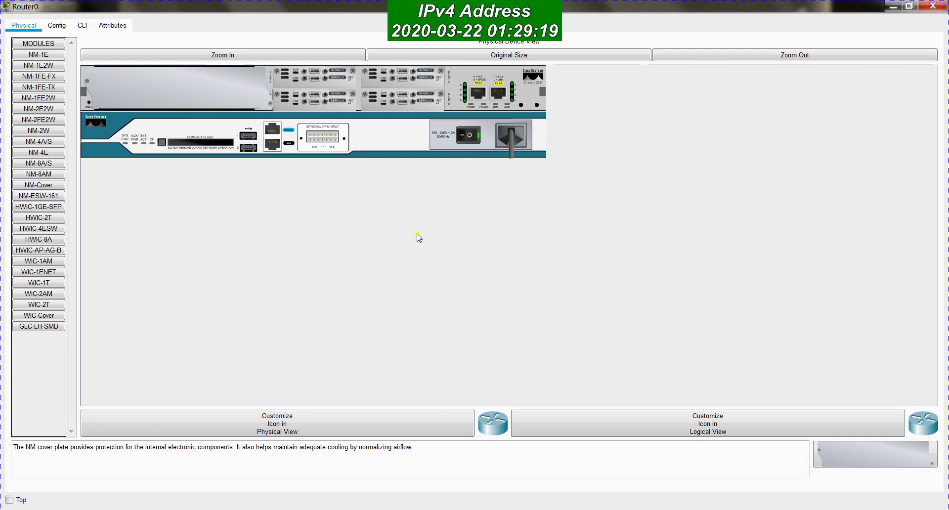
left_click(931, 6)
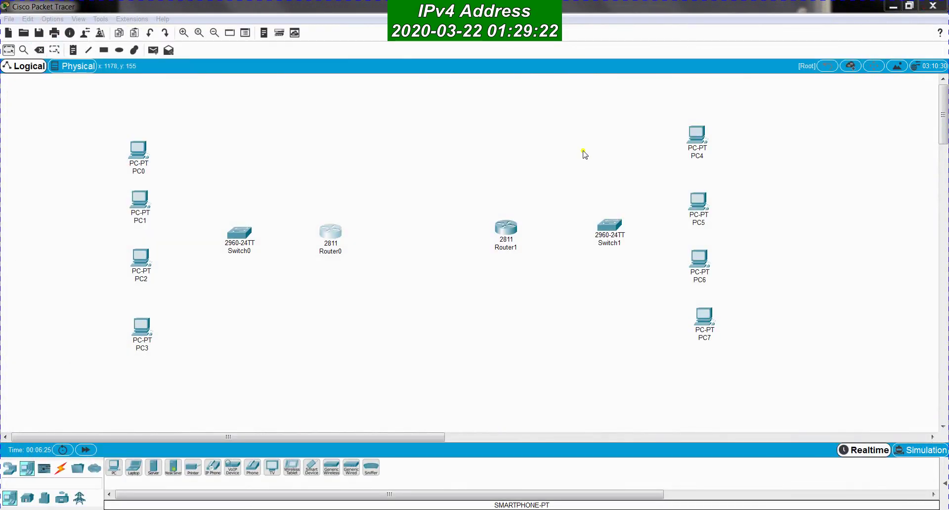
- Power off Router1 and install WIC-2T modules in all four of its small interface card slots
left_click(508, 229)
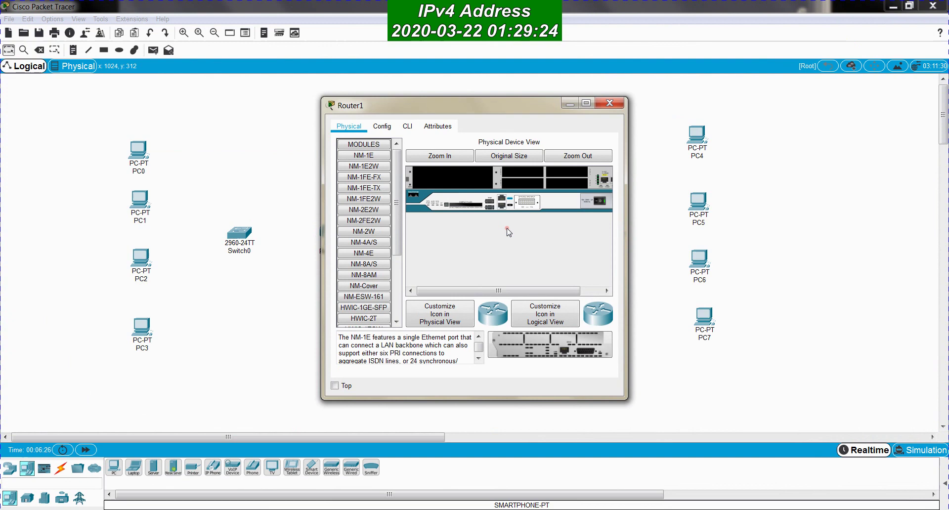
double_click(493, 96)
left_click(586, 7)
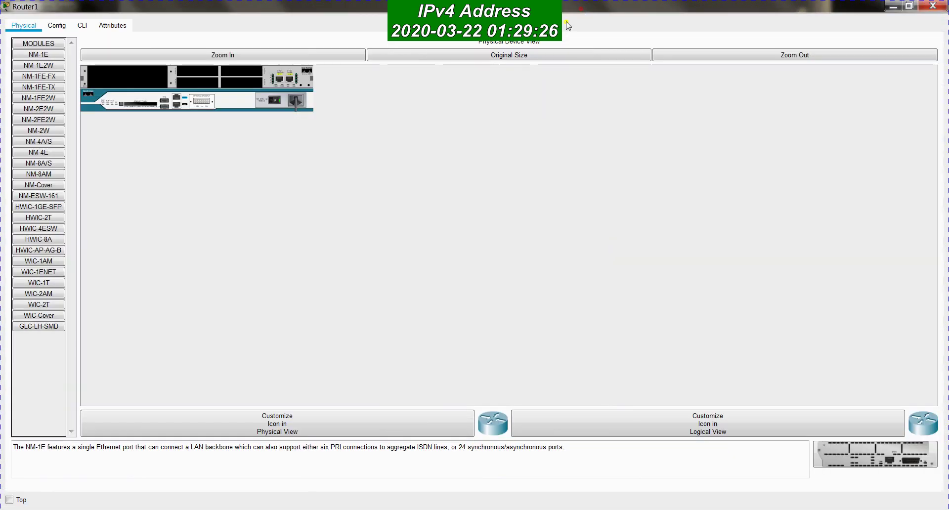
left_click(244, 58)
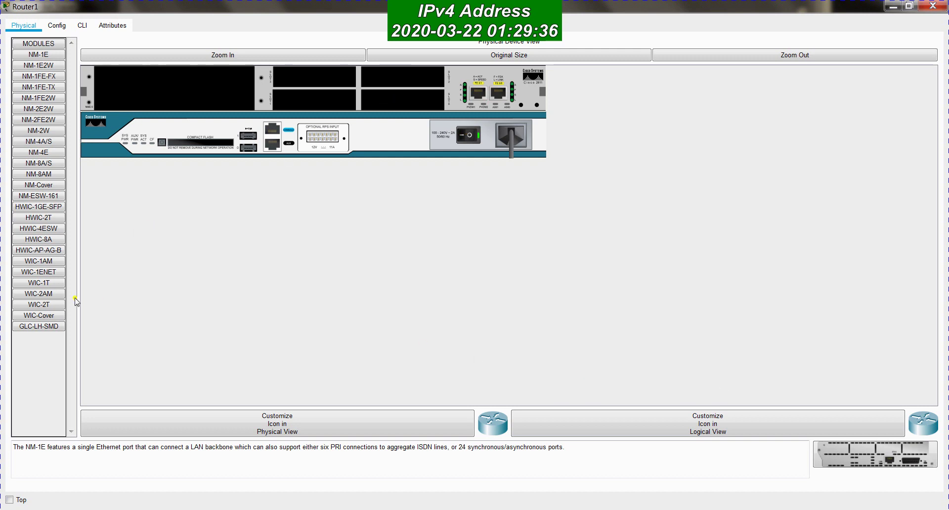
left_click(39, 305)
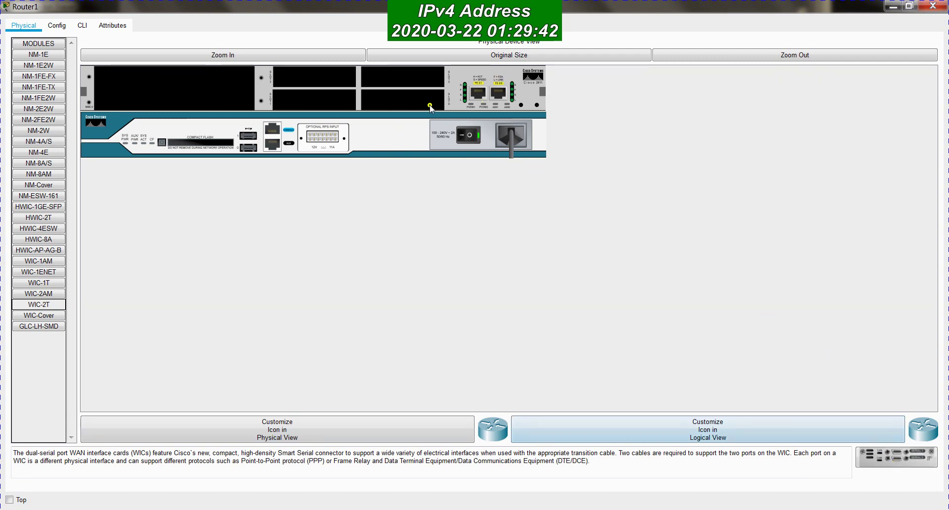
left_click(472, 141)
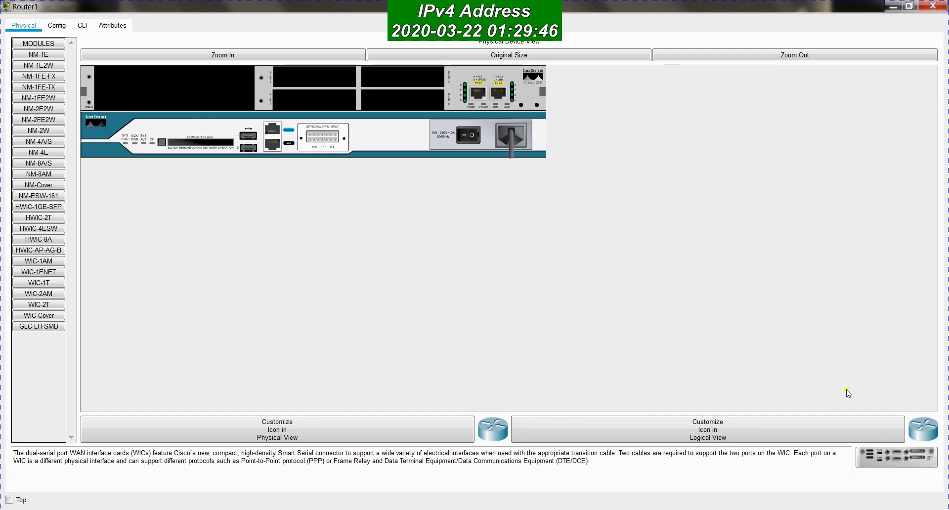
left_click_drag(895, 457, 405, 86)
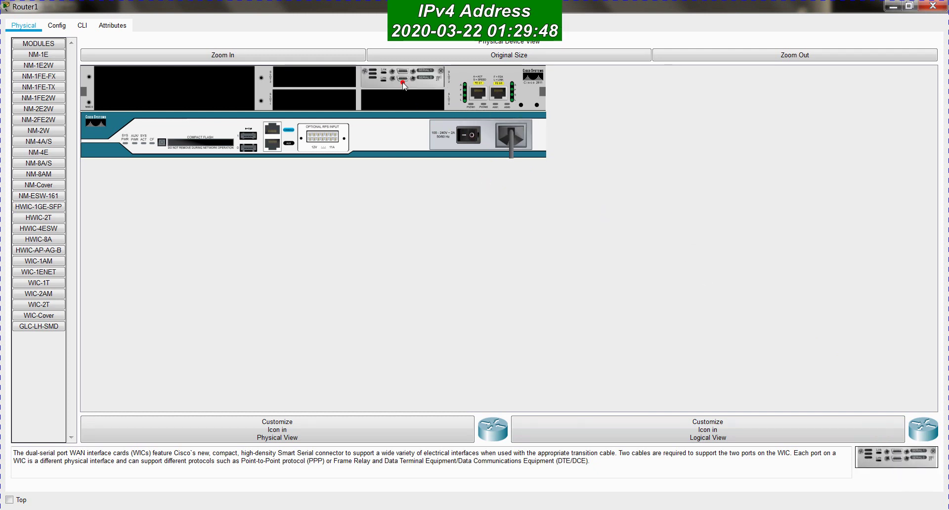
left_click_drag(900, 456, 403, 99)
left_click_drag(886, 457, 321, 78)
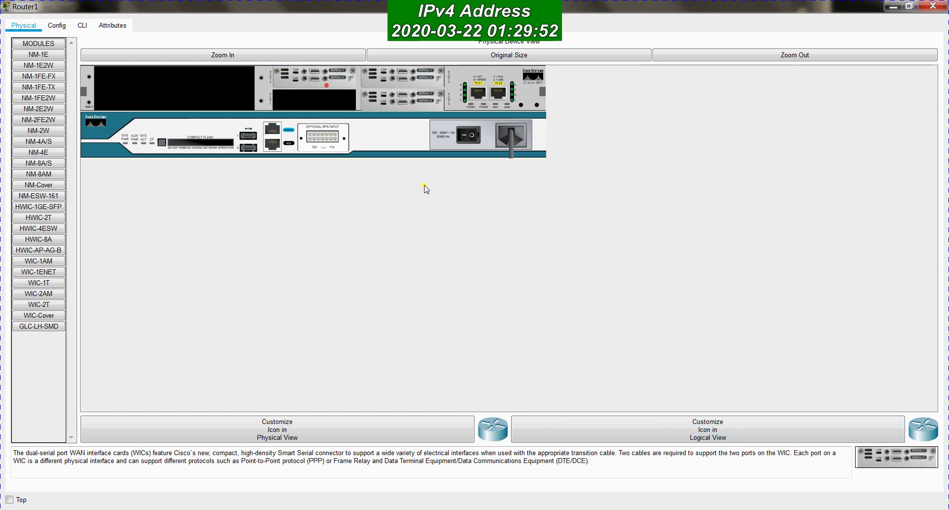
left_click_drag(865, 459, 316, 101)
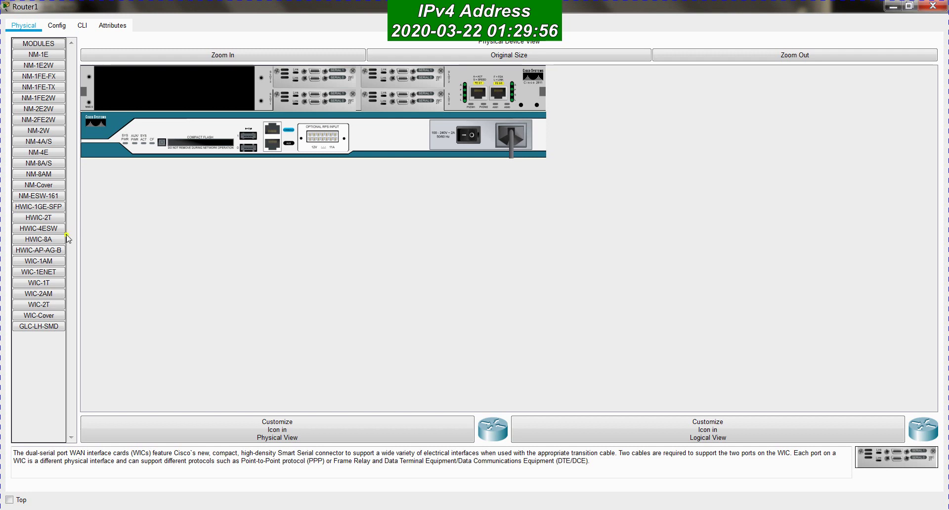
- Fit an NM-Cover plate over Router1's empty network module slot and switch the router's power on
left_click(38, 185)
left_click_drag(837, 453, 195, 91)
left_click(461, 137)
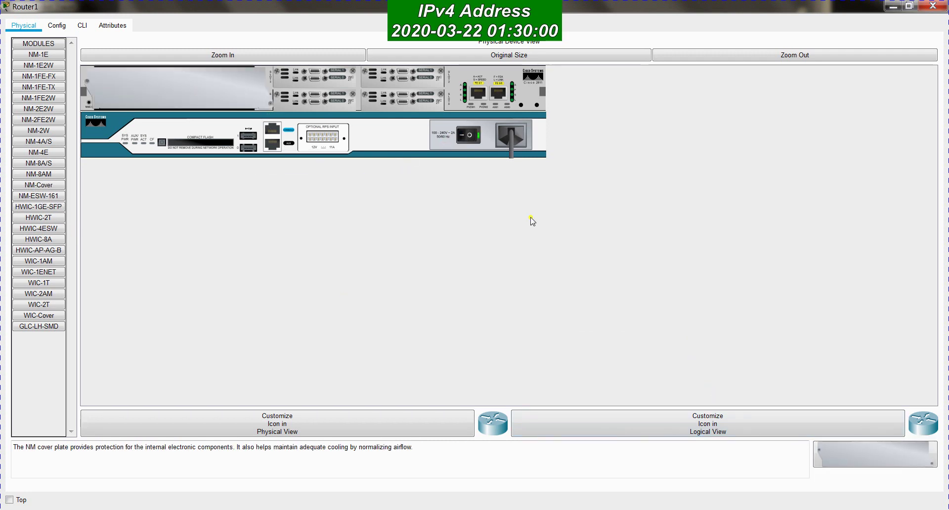
left_click(933, 6)
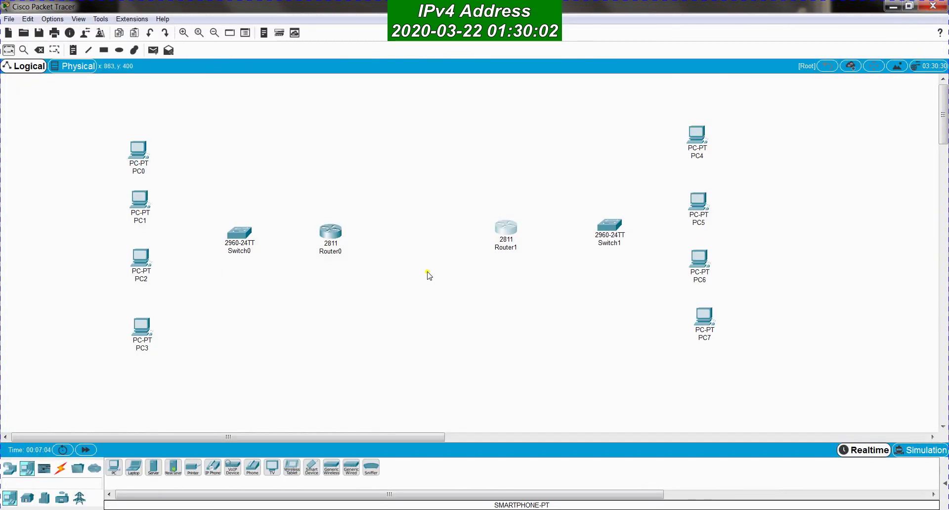
- Nudge Router1 and Router0 slightly toward Switch1 on the workspace
left_click_drag(506, 229, 512, 228)
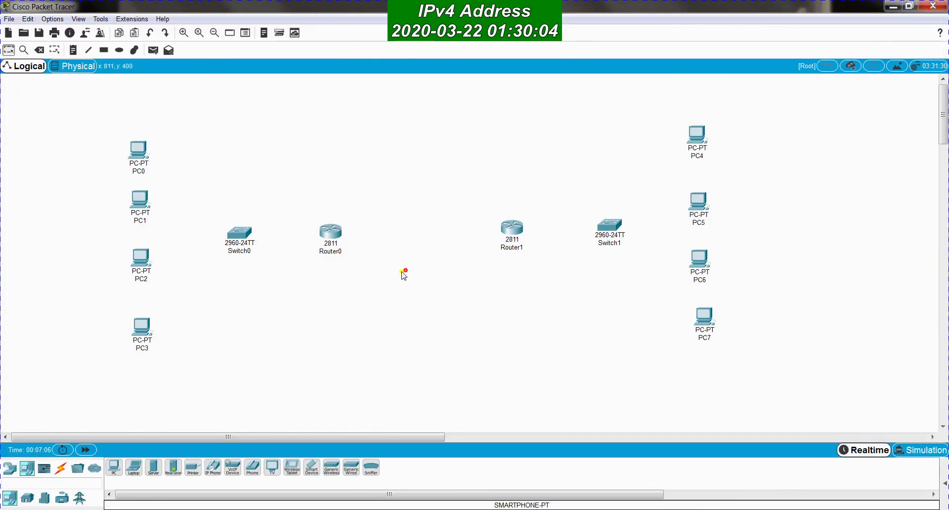
left_click_drag(343, 246, 346, 245)
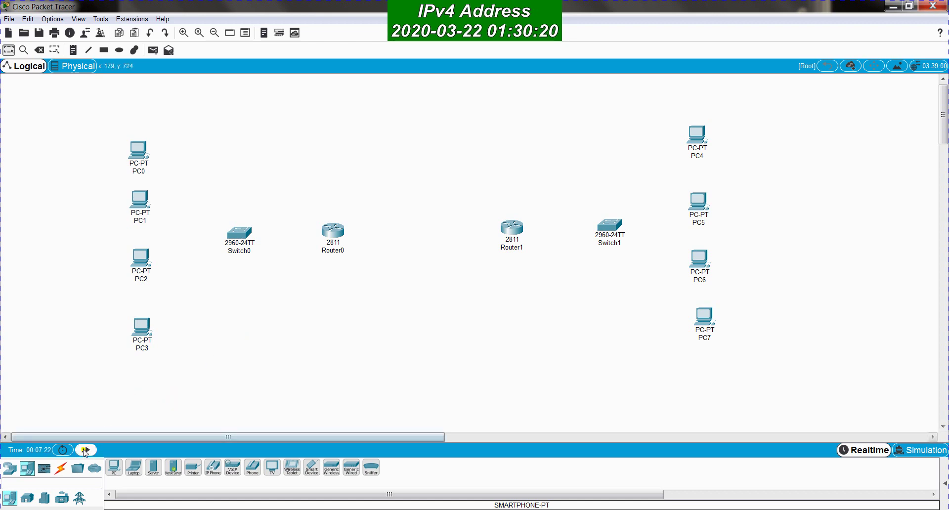
- Connect PC0's FastEthernet0 port to FastEthernet0/1 on Switch0 with a Copper Straight-Through cable
left_click(64, 465)
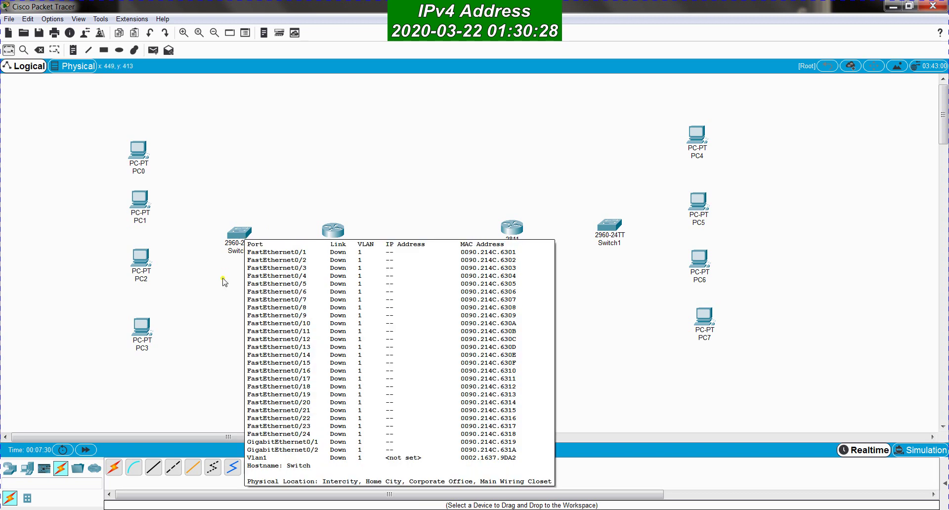
left_click(154, 470)
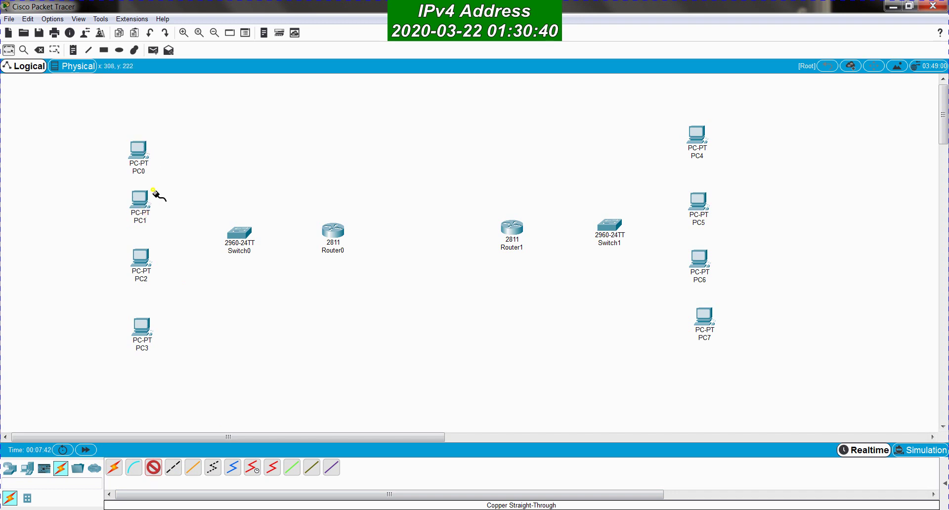
left_click(139, 147)
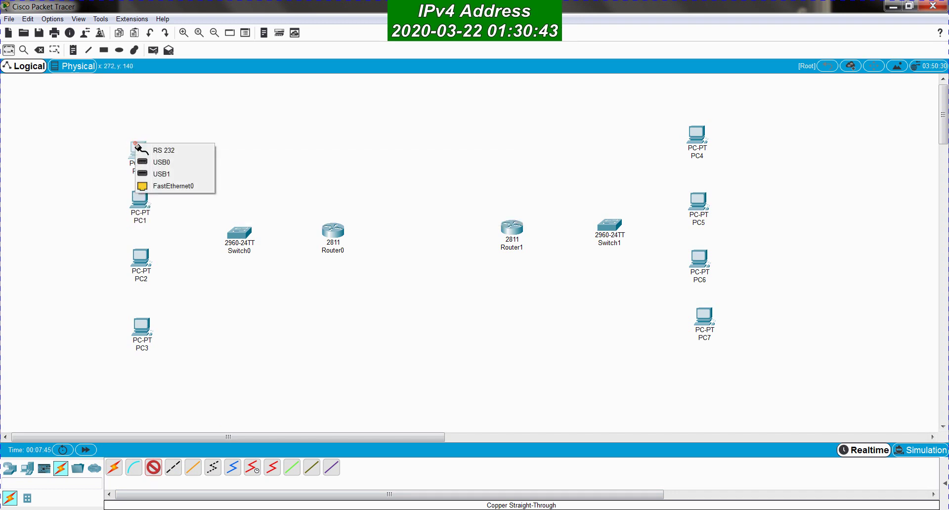
left_click(166, 186)
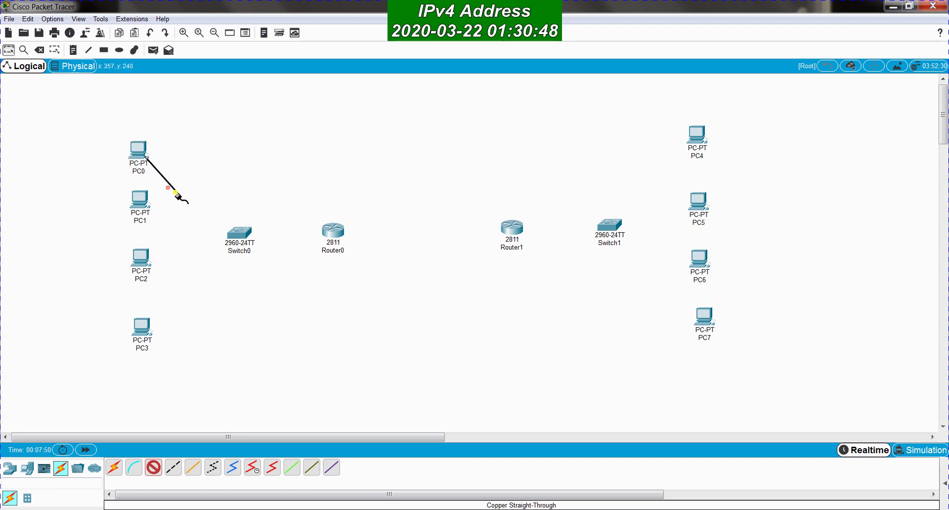
left_click(241, 232)
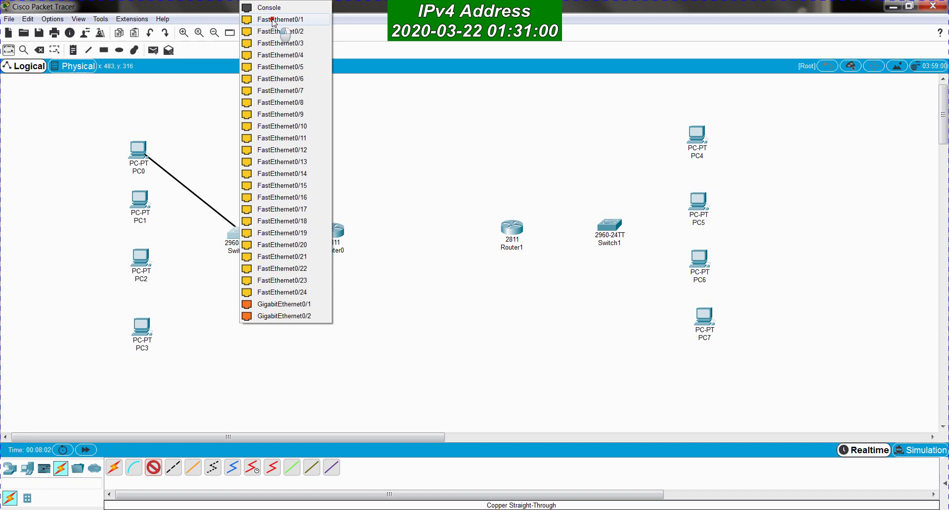
left_click(275, 21)
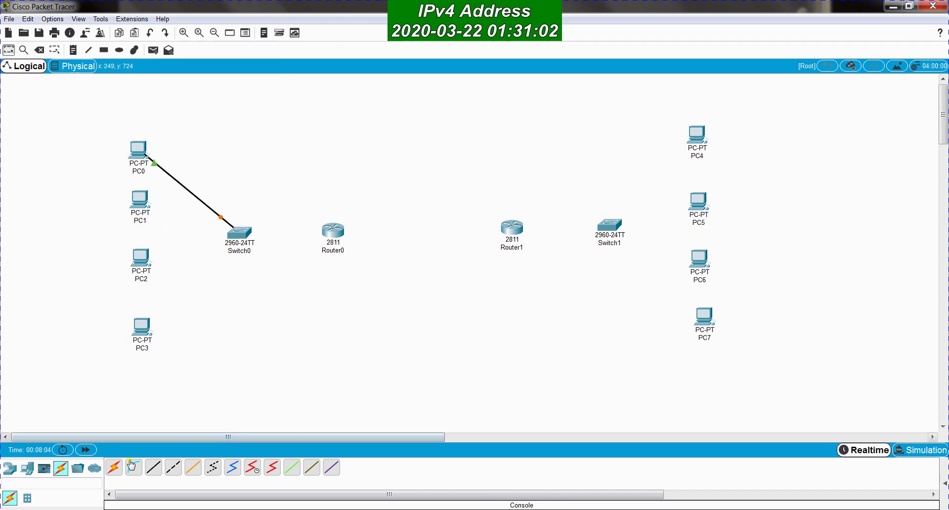
- Connect PC1's FastEthernet0 port to FastEthernet0/2 on Switch0 with a Copper Straight-Through cable
left_click(154, 468)
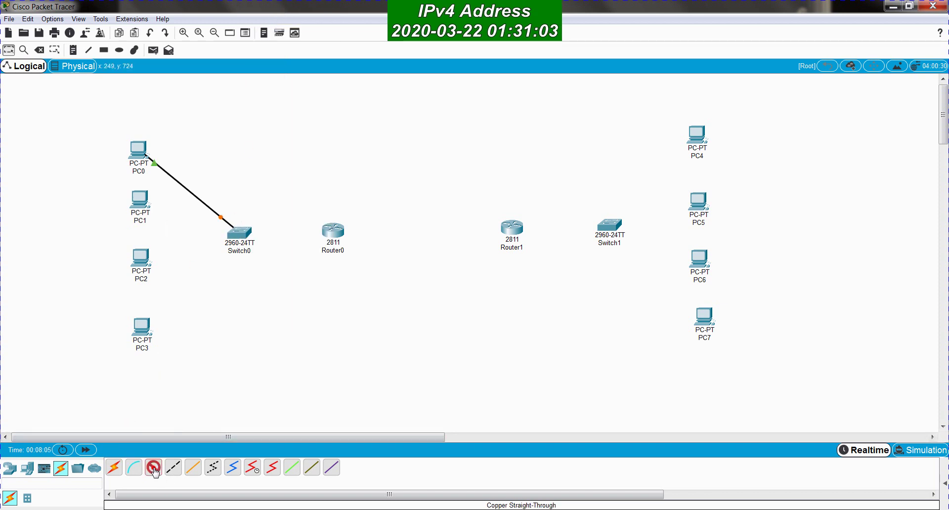
left_click(139, 205)
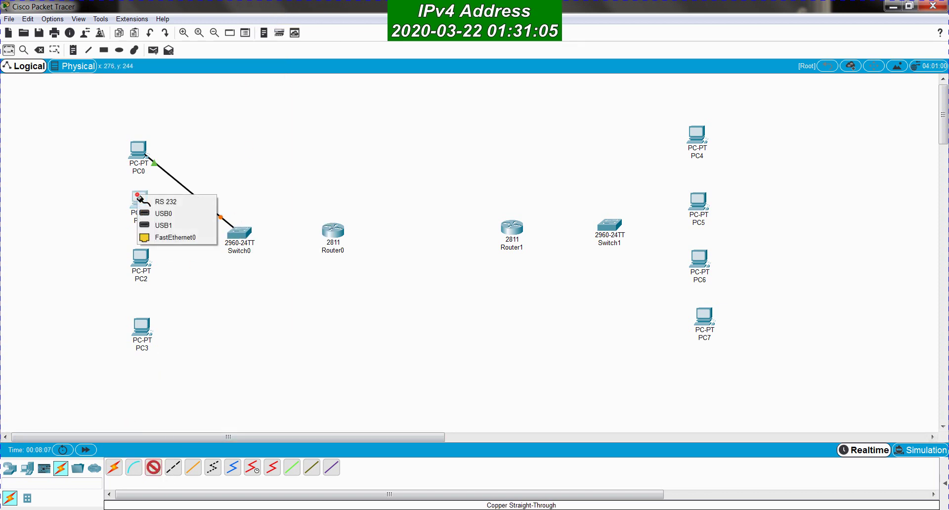
left_click(163, 238)
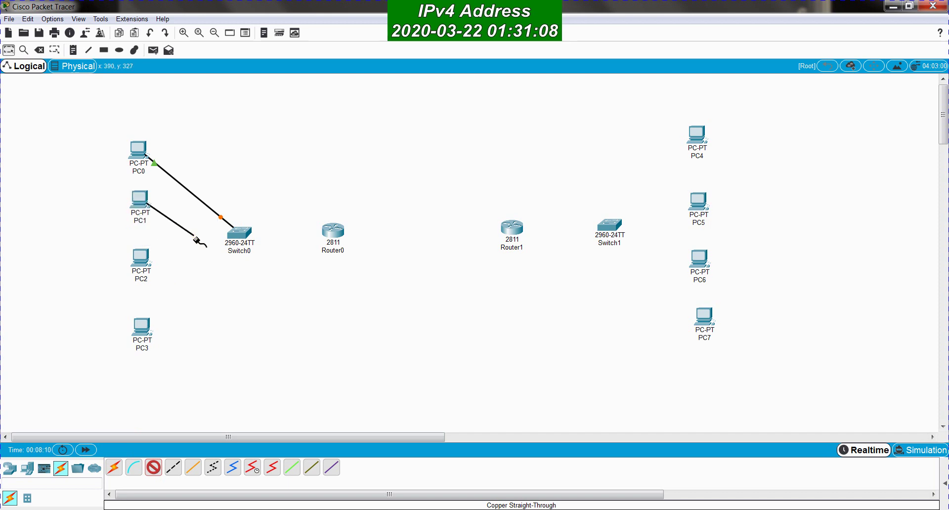
left_click(236, 231)
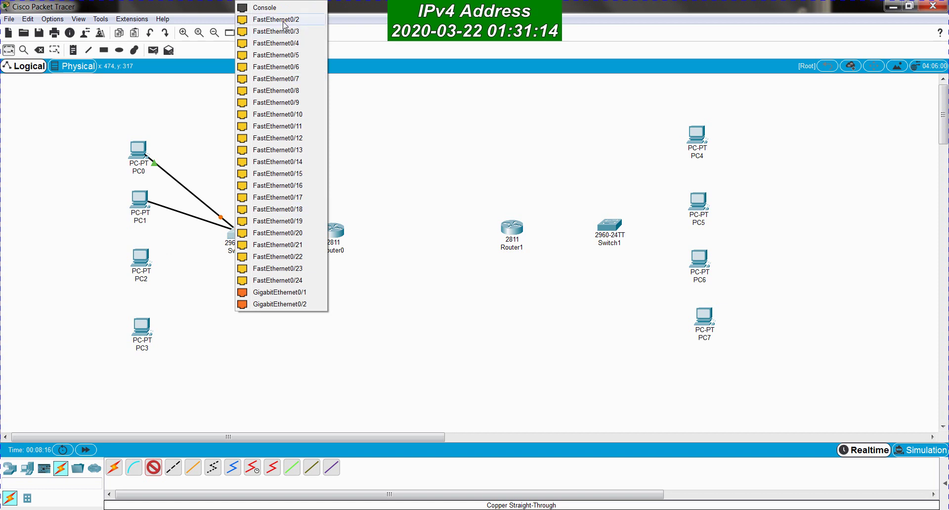
left_click(285, 21)
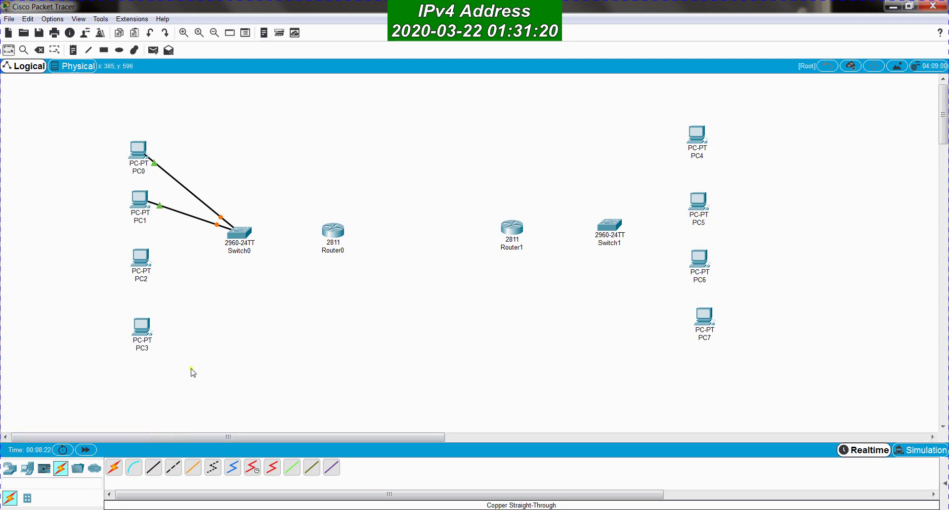
- Connect PC2's FastEthernet0 port to FastEthernet0/3 on Switch0 with a Copper Straight-Through cable
left_click(156, 473)
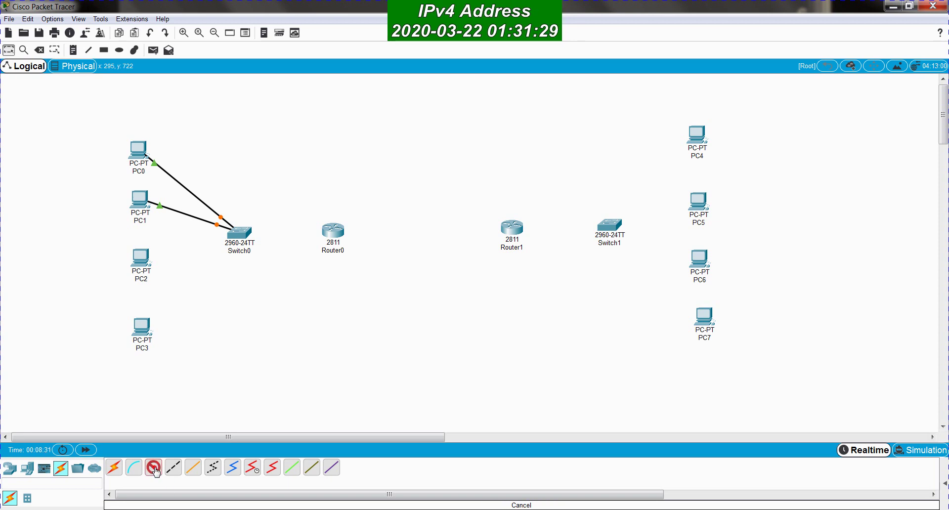
left_click(138, 258)
left_click(163, 303)
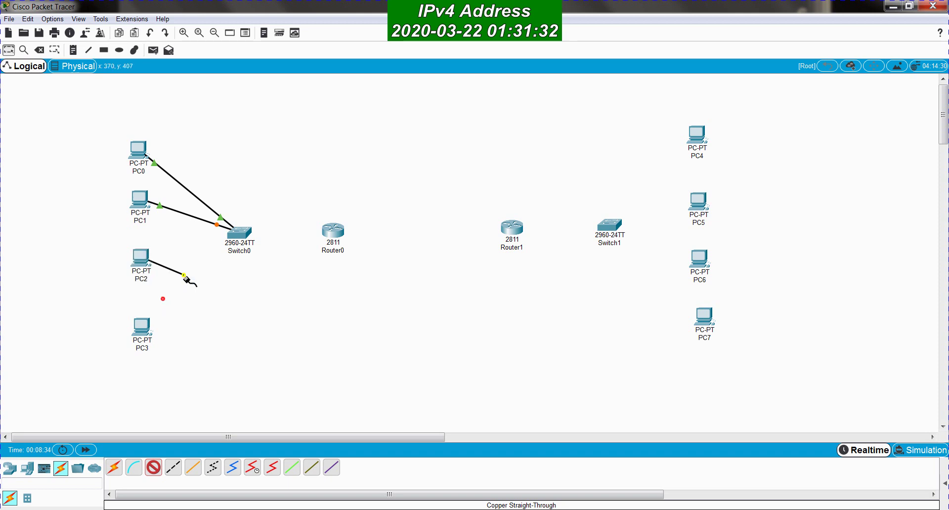
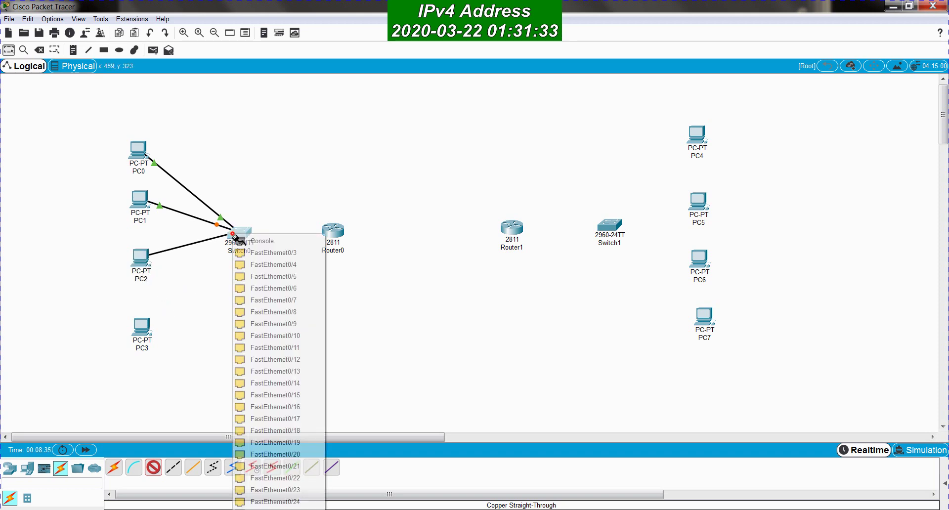
left_click(270, 254)
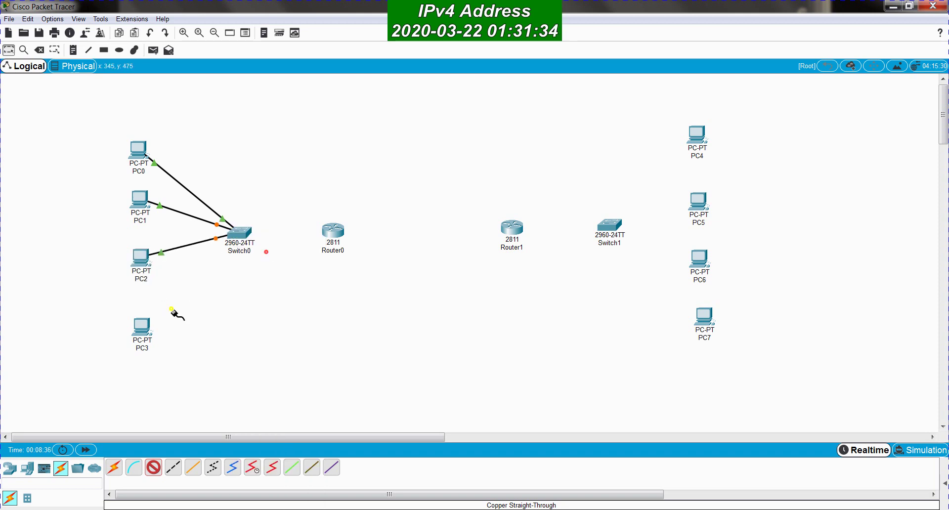
- Connect PC3's FastEthernet0 port to the next free FastEthernet port on Switch0 with a Copper Straight-Through cable
left_click(142, 329)
left_click(163, 369)
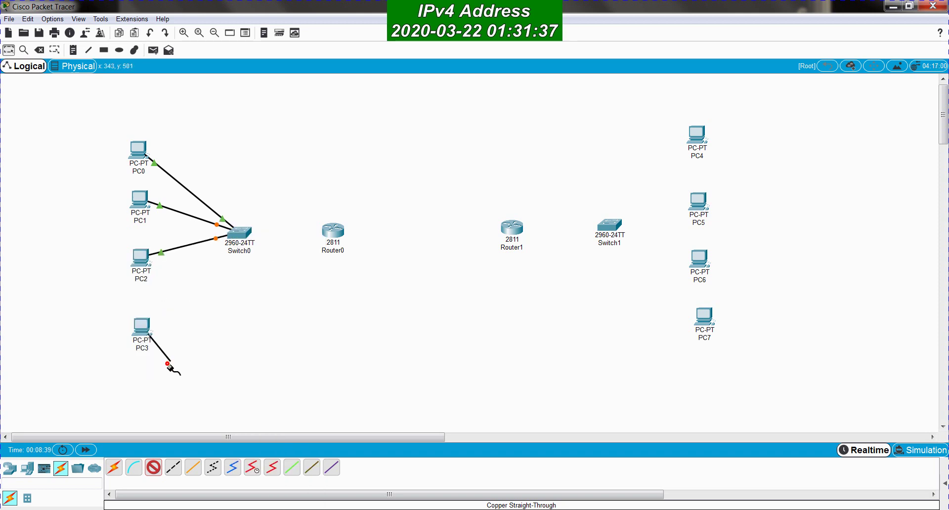
left_click(237, 236)
left_click(268, 252)
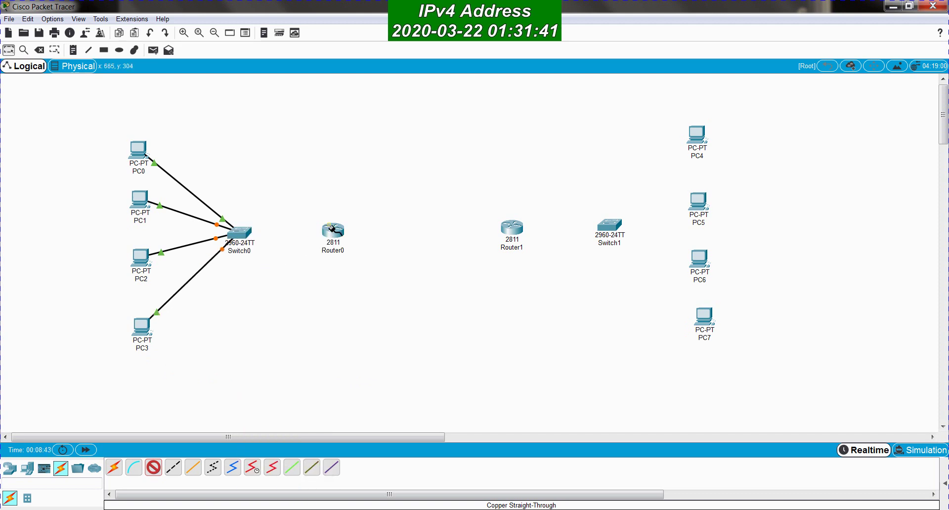
- Connect Router0's FastEthernet0/0 port to FastEthernet0/5 on Switch0 with a Copper Straight-Through cable
mouse_move(239, 234)
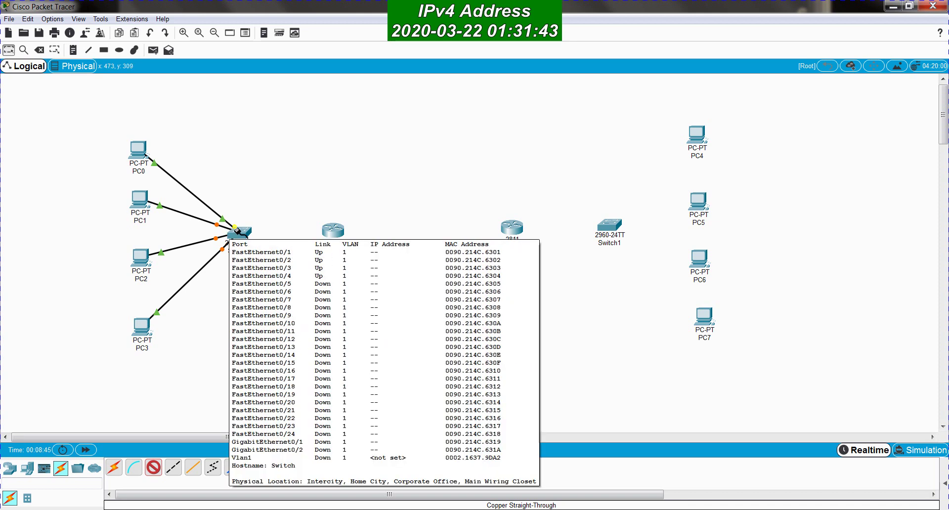
left_click(328, 228)
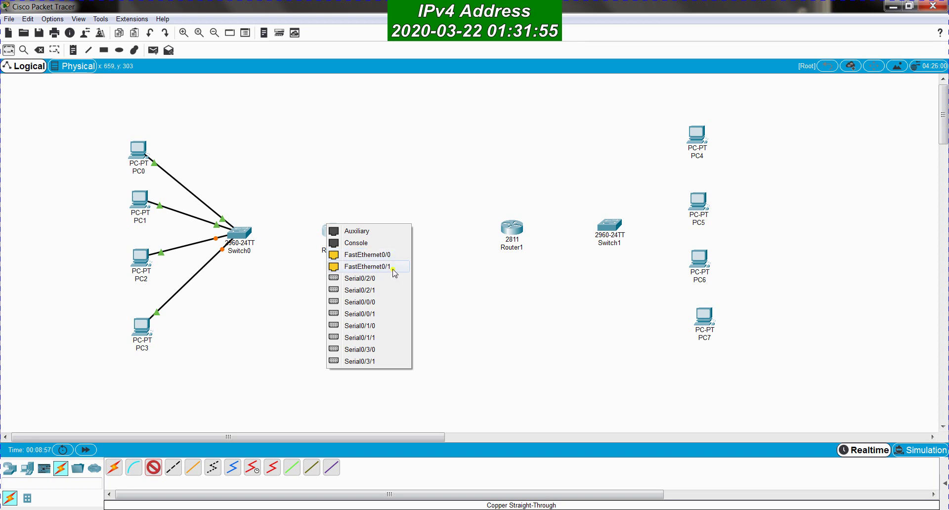
left_click(364, 255)
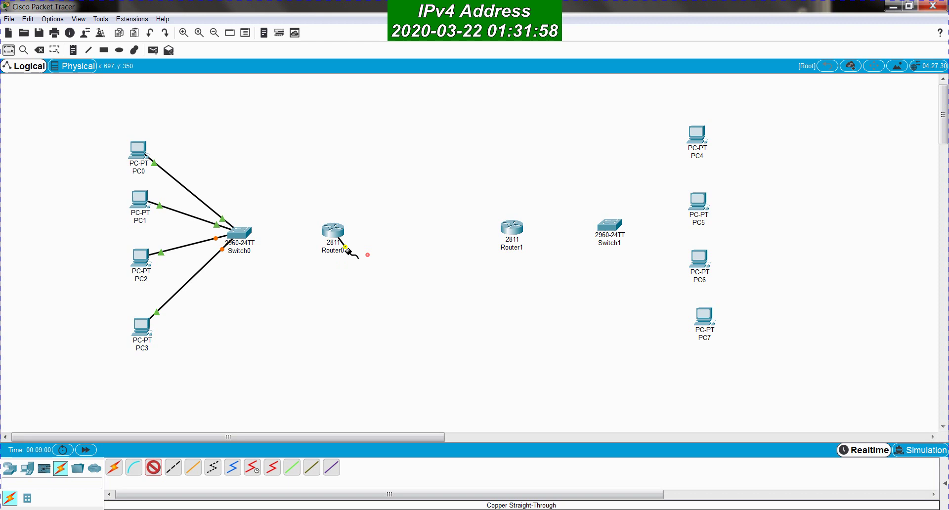
left_click(247, 231)
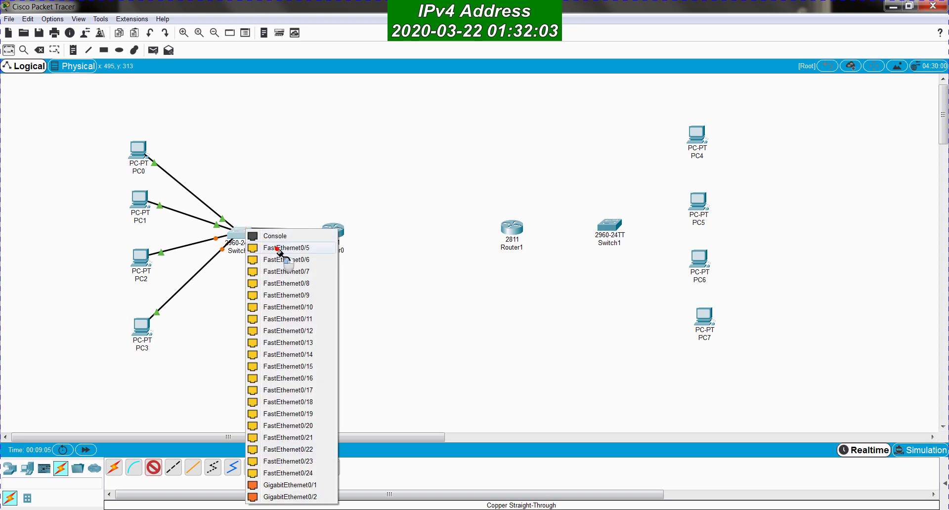
left_click(275, 249)
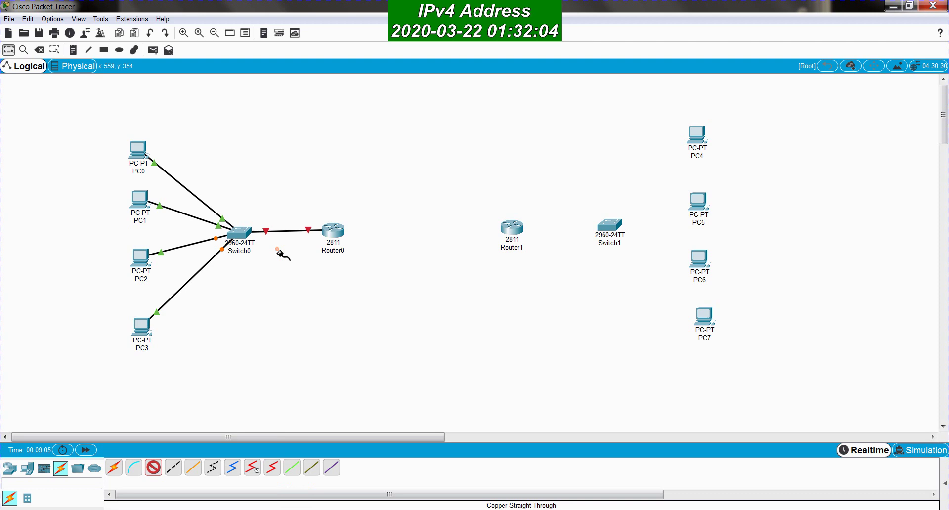
- Connect the FastEthernet0 ports of PC4 and PC5 to FastEthernet0/1 and FastEthernet0/2 on Switch1 with Copper Straight-Through cables
left_click(696, 136)
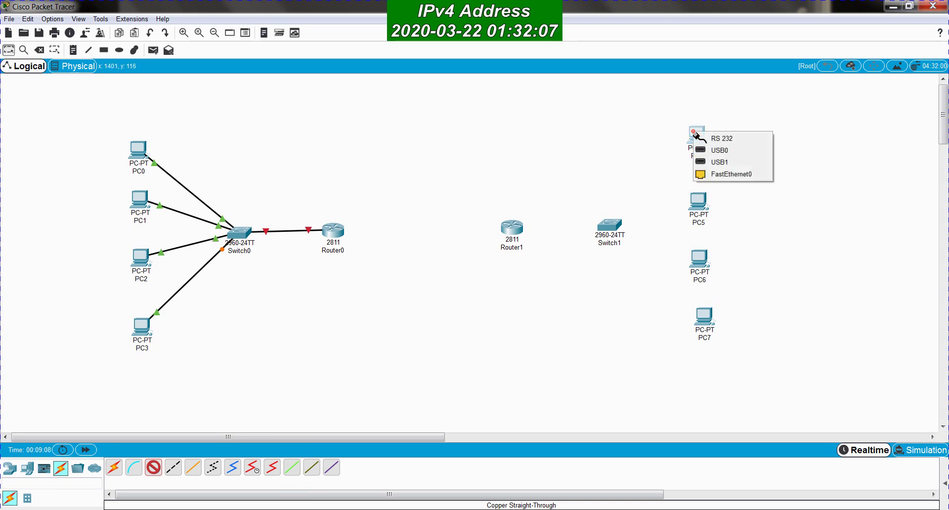
left_click(718, 174)
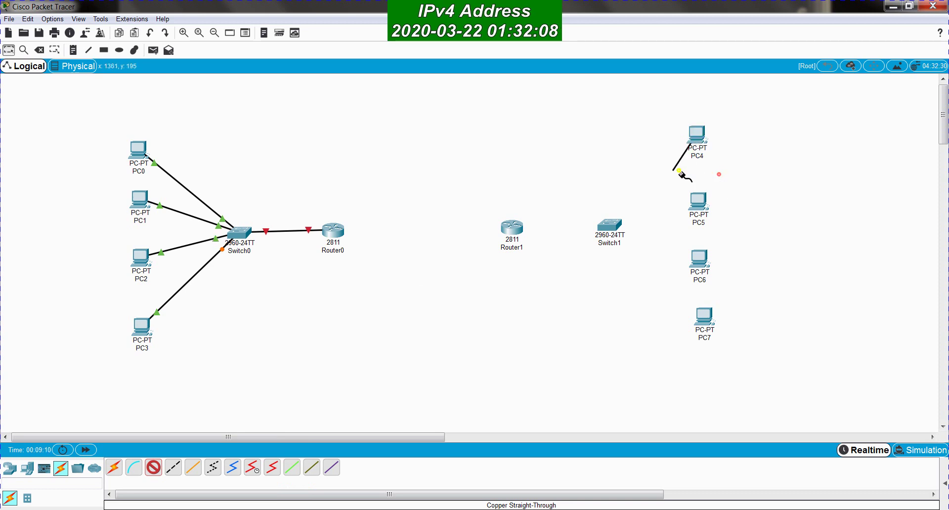
left_click(607, 227)
left_click(652, 21)
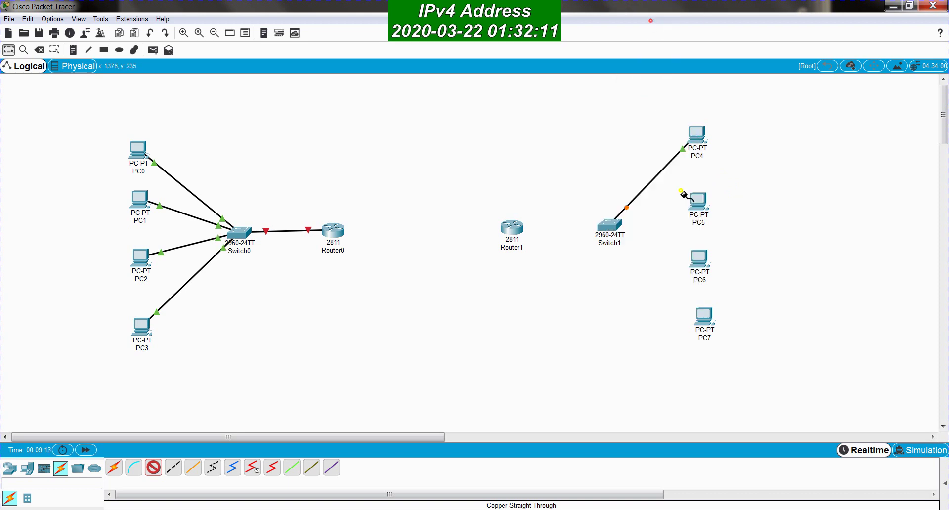
left_click(704, 210)
left_click(732, 241)
left_click(610, 226)
left_click(660, 33)
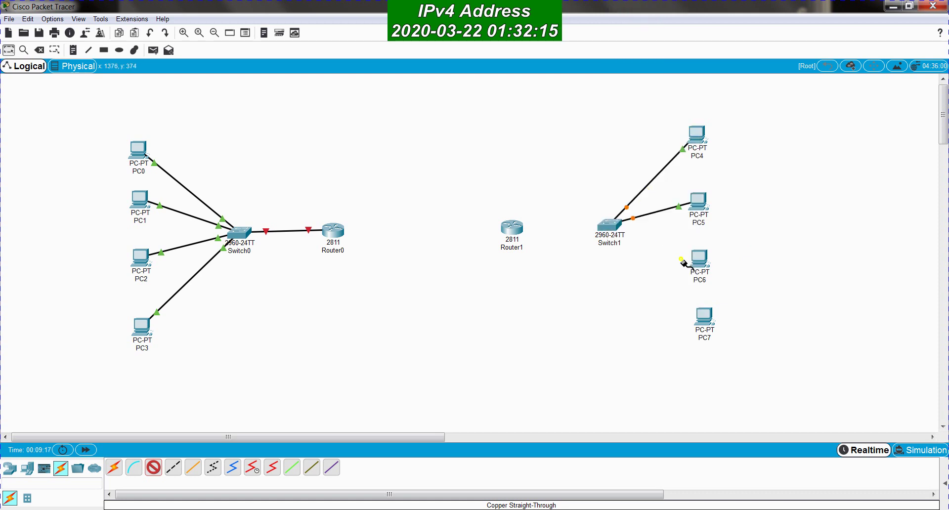
- Connect PC6's FastEthernet0 port to FastEthernet0/3 on Switch1 and PC7's to the next free FastEthernet port with Copper Straight-Through cables
left_click(700, 261)
left_click(718, 297)
left_click(610, 225)
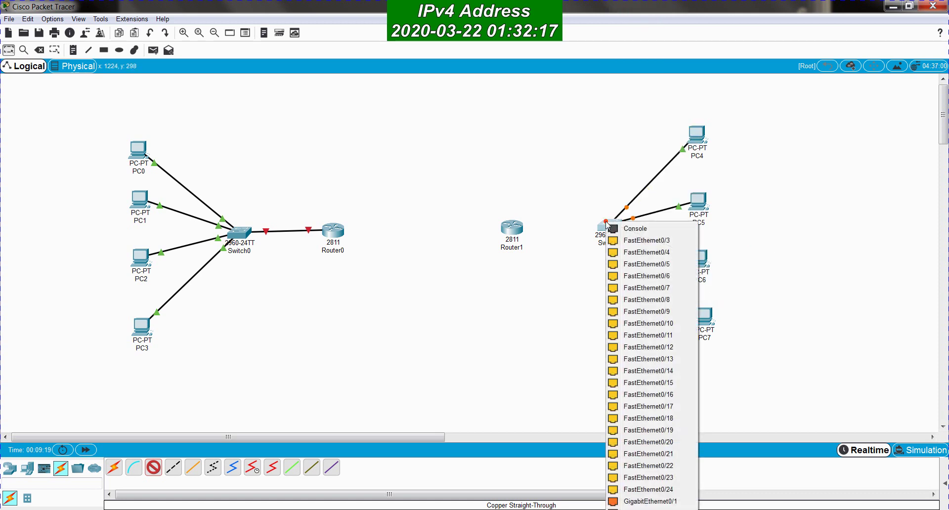
left_click(630, 240)
left_click(703, 317)
left_click(723, 355)
left_click(609, 225)
left_click(637, 246)
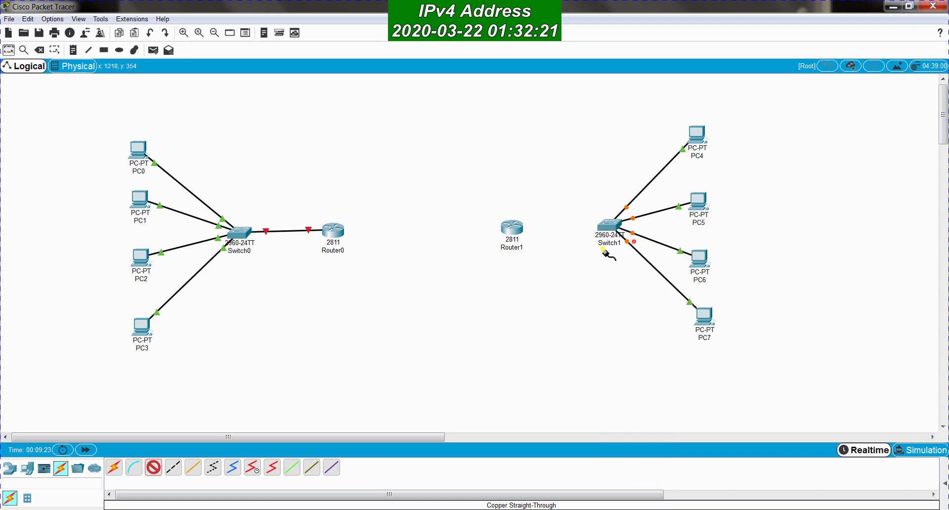
- Connect Router1's FastEthernet0/0 port to the next free FastEthernet port on Switch1 with a Copper Straight-Through cable
left_click(509, 226)
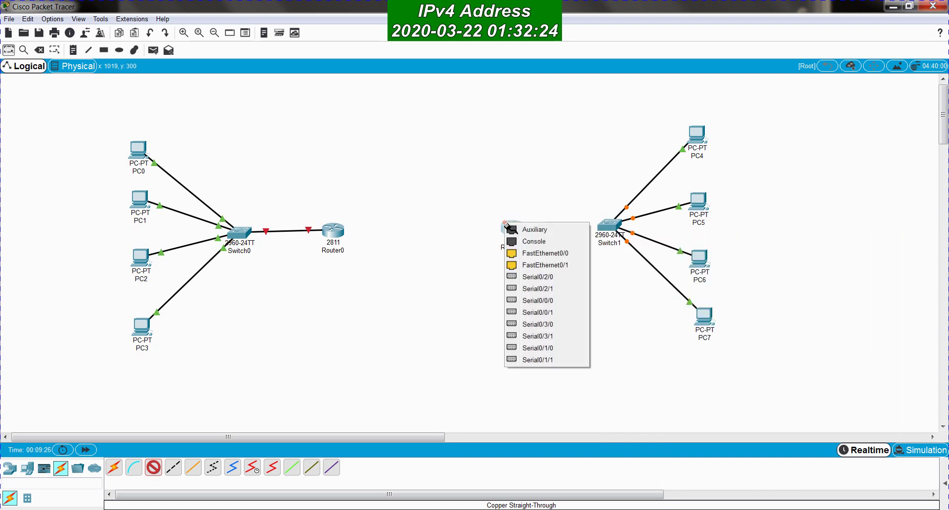
left_click(542, 254)
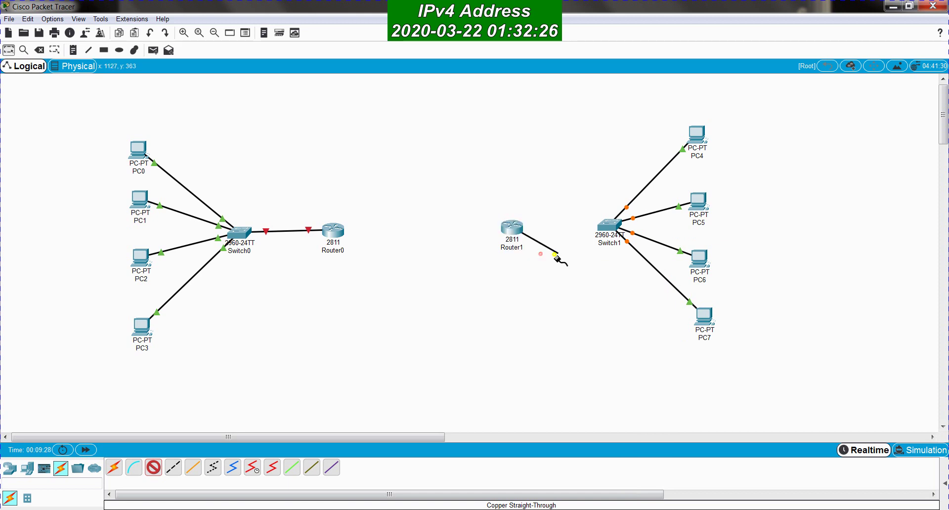
left_click(605, 226)
left_click(649, 242)
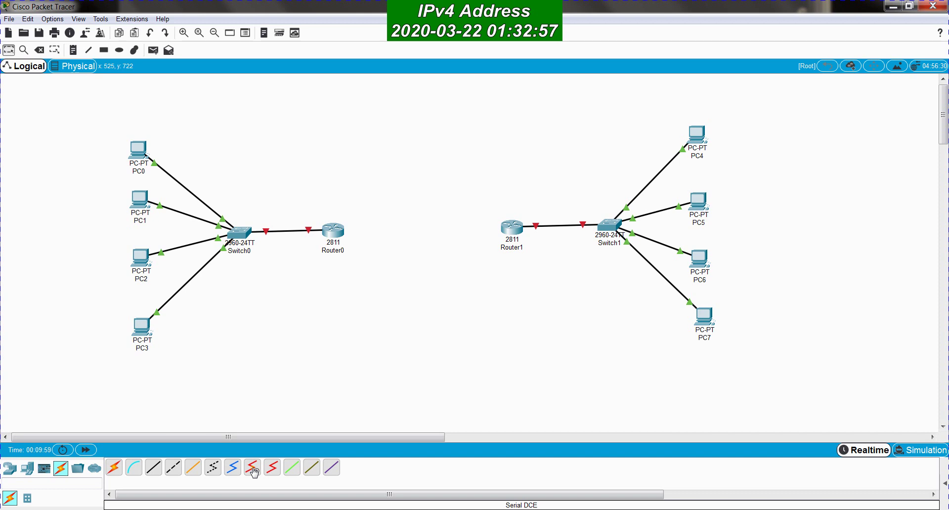
- Connect Router0's Serial0/0/0 port to Serial0/0/0 on Router1 with a Serial DCE cable
left_click(253, 470)
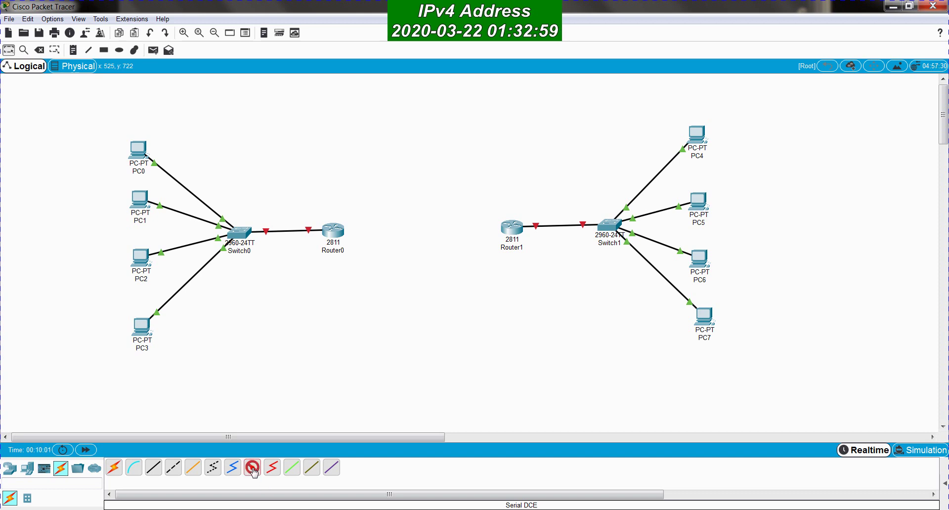
left_click(333, 229)
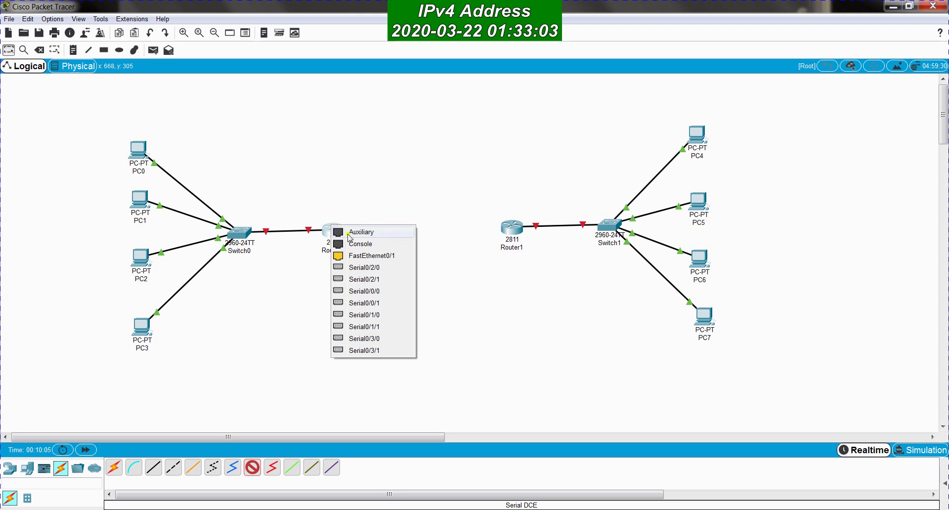
left_click(366, 292)
left_click(506, 228)
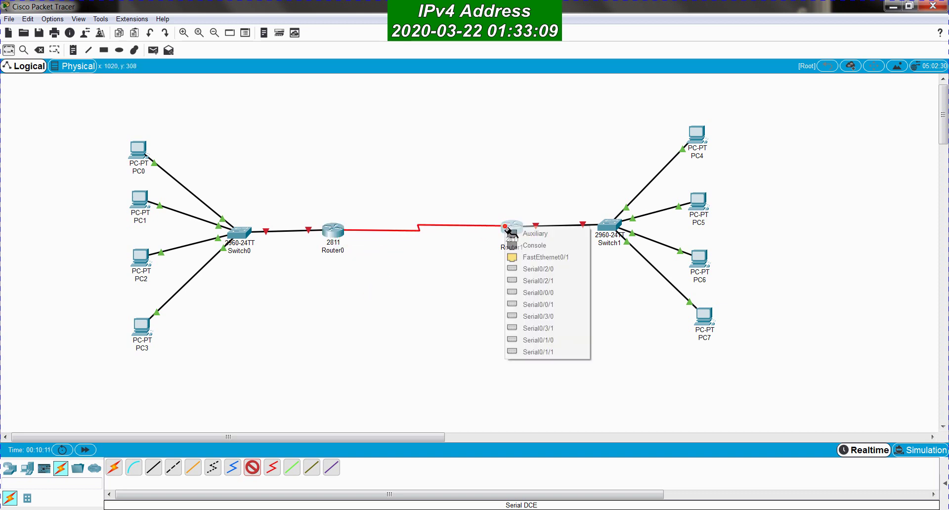
left_click(538, 292)
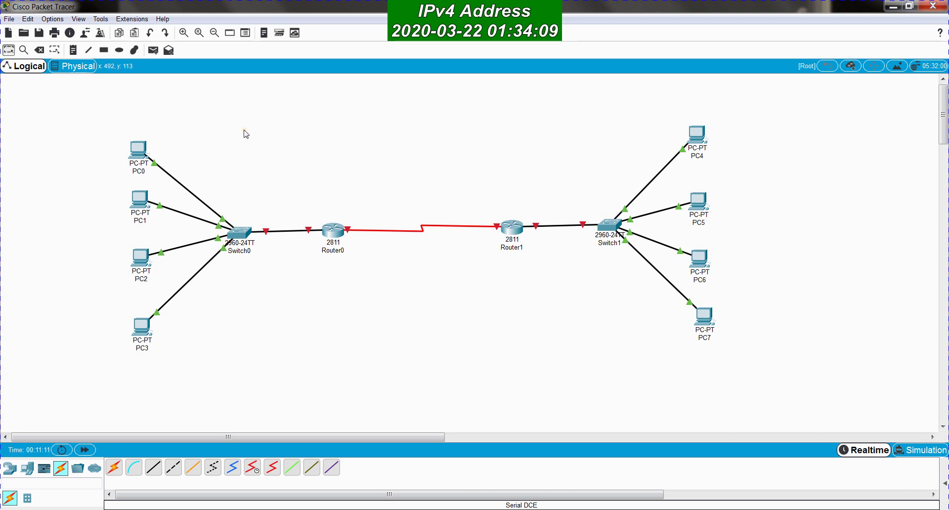
- Rename PC0 as Host1
left_click(139, 171)
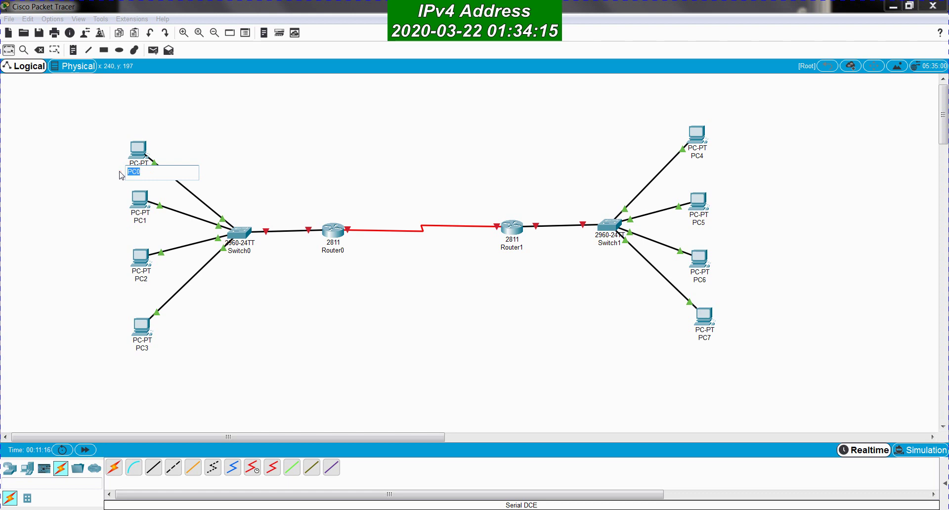
type("HOast")
key("BackSpace")
key("BackSpace")
key("BackSpace")
key("BackSpace")
type("ost")
key("Return")
- Rename PC1 as Host2 and PC2 as Host3
left_click(144, 220)
left_click_drag(146, 221, 105, 224)
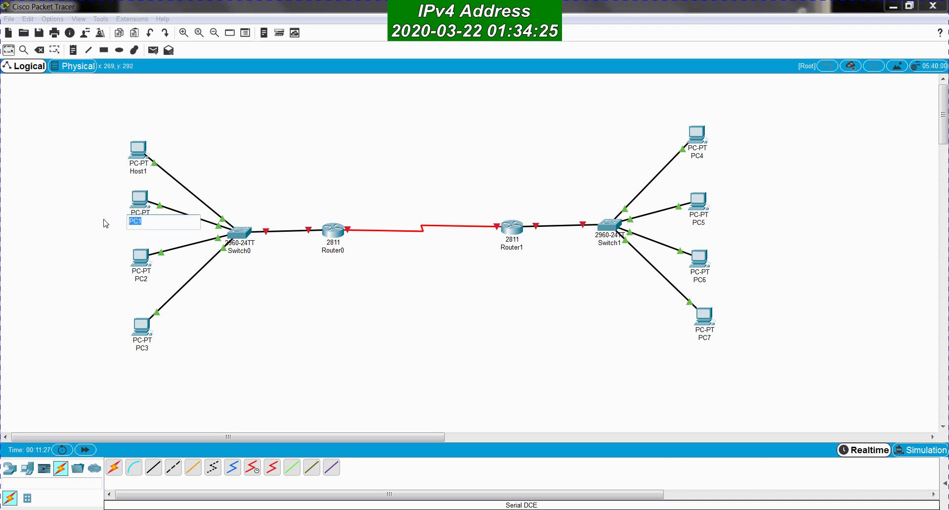
type("Host2")
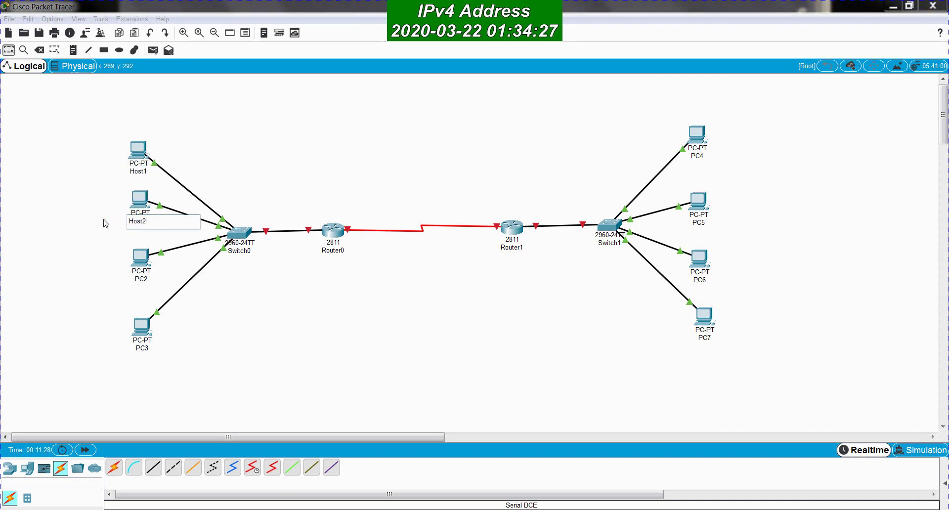
left_click(153, 280)
left_click_drag(153, 279, 112, 283)
type("Host3")
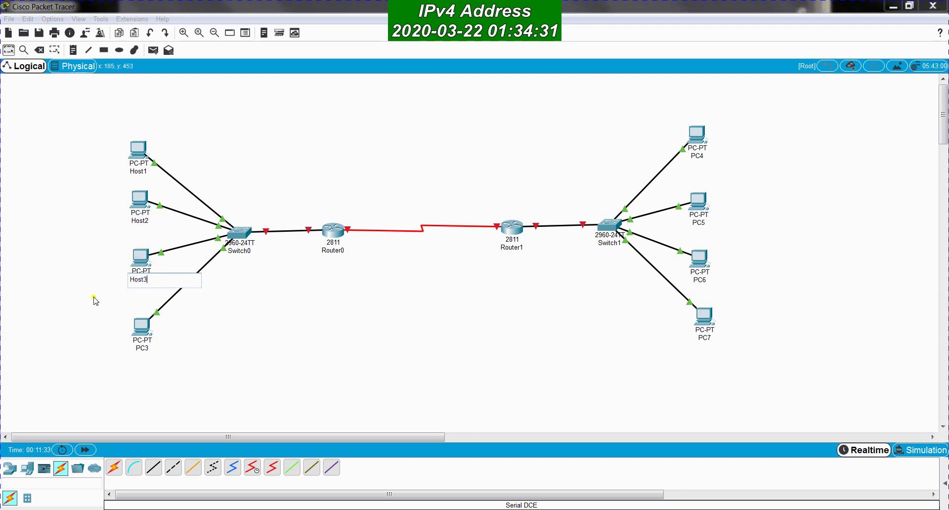
- Rename PC3 as Host4
left_click(144, 349)
left_click_drag(144, 349, 113, 344)
type("Host")
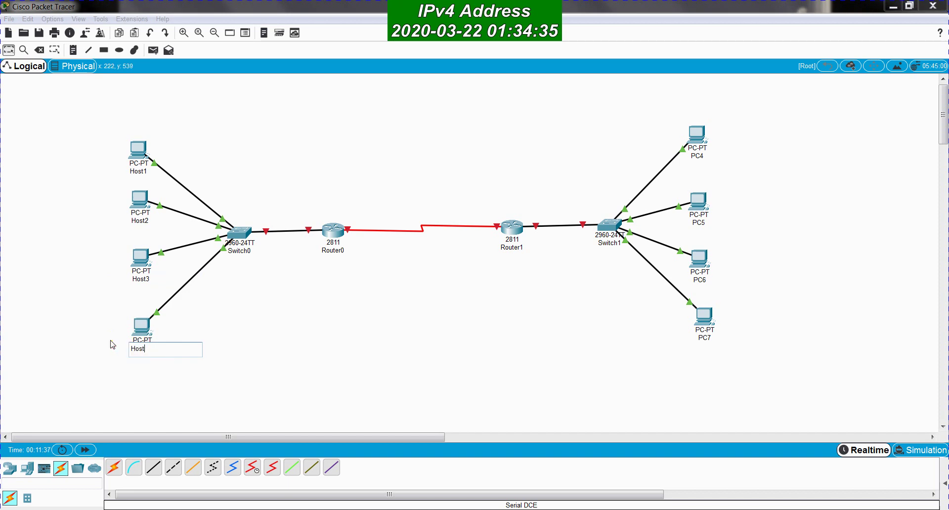
type("4")
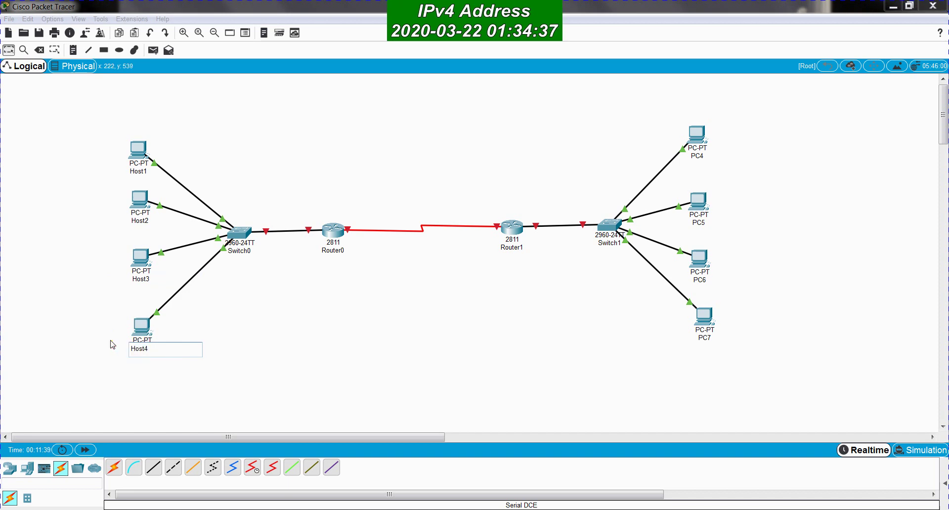
left_click(234, 334)
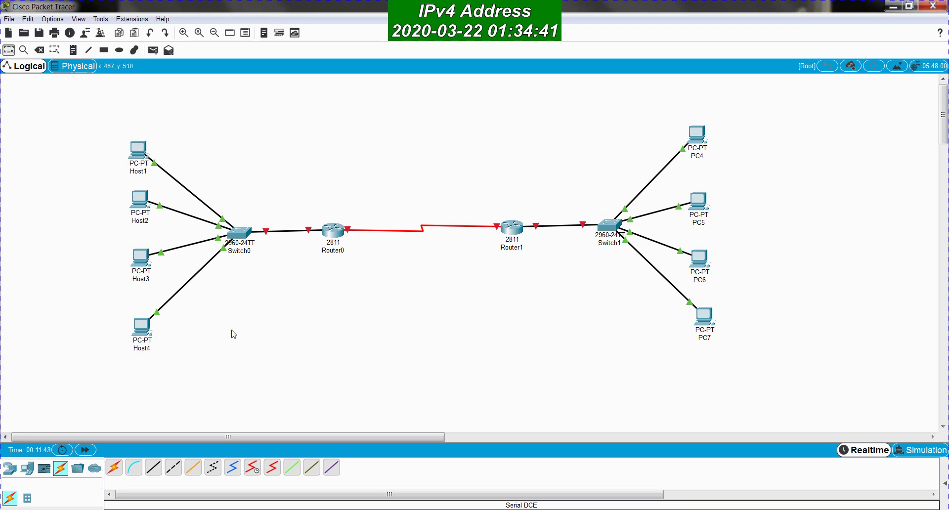
- Rename Switch0 as SW1
left_click(237, 251)
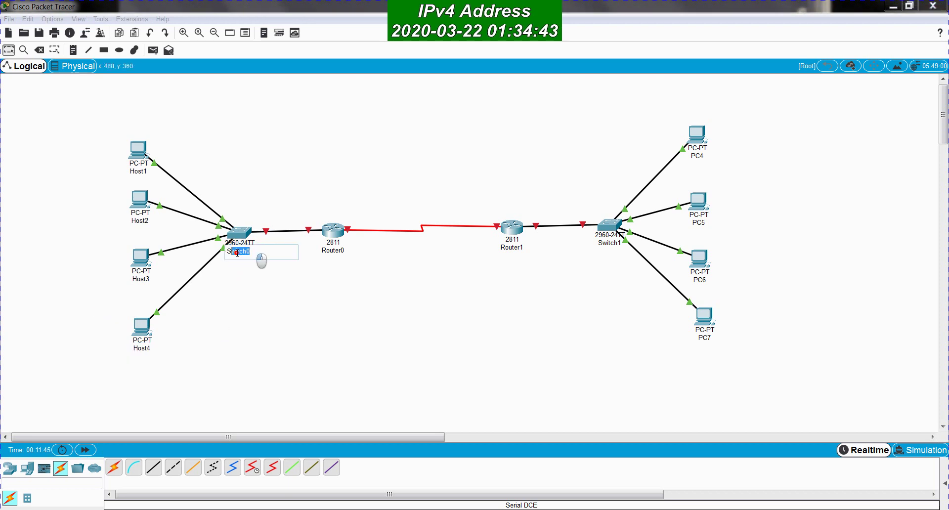
double_click(232, 253)
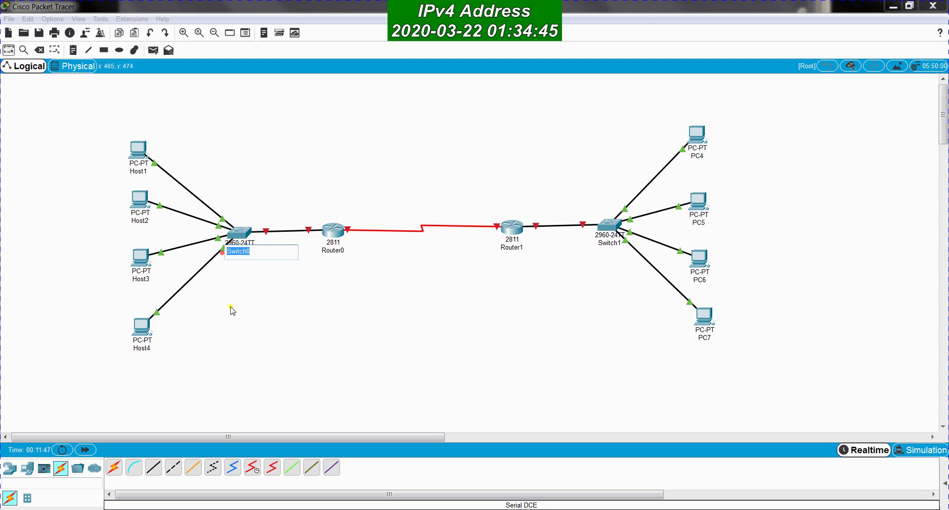
type("SW1")
left_click(347, 301)
- Rename Router0 as RTR1 and Router1 as RTR2
left_click(330, 251)
double_click(327, 252)
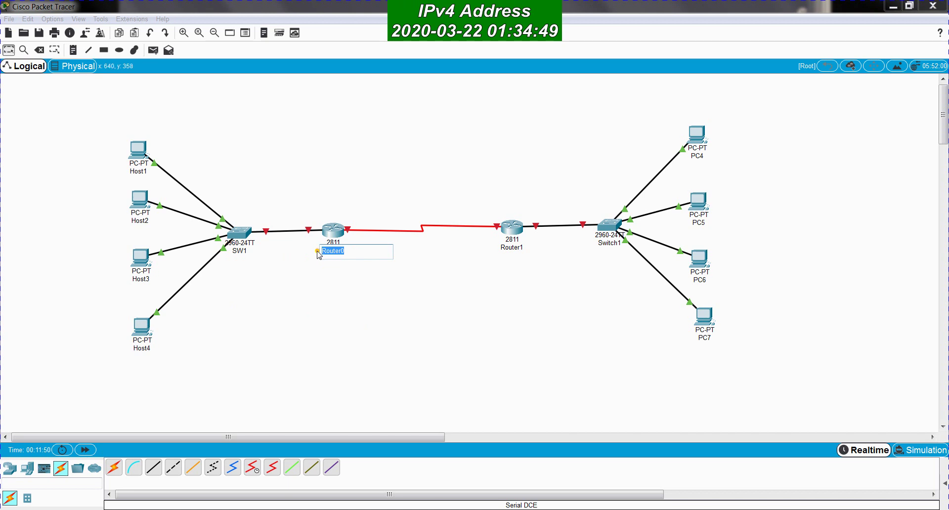
type("RTR1")
left_click(391, 269)
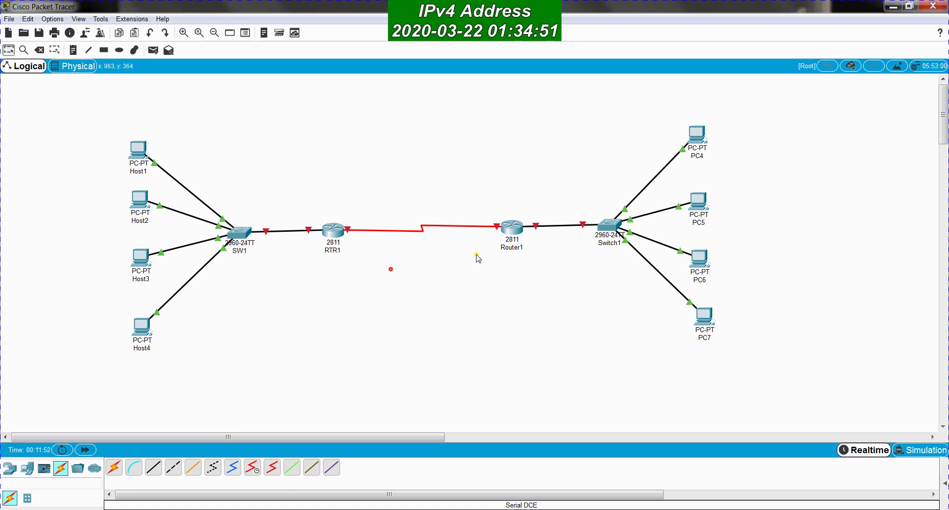
left_click(505, 248)
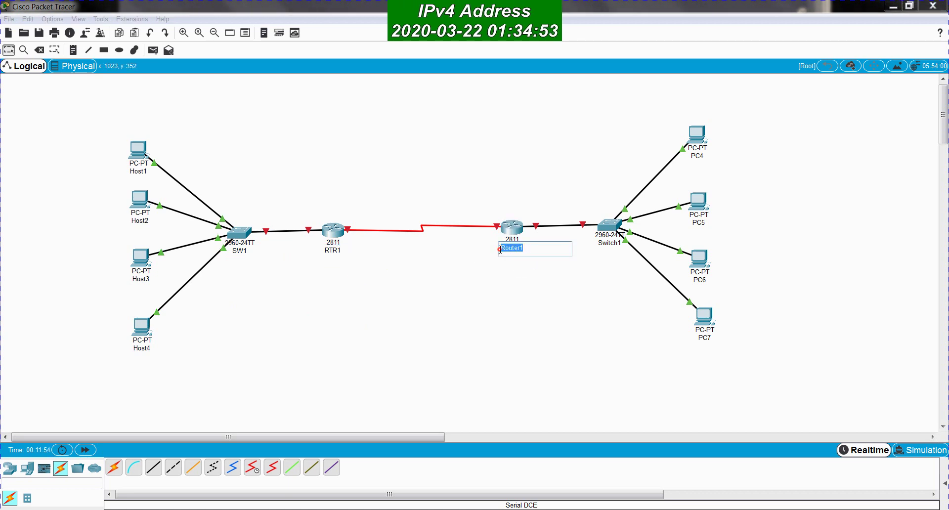
type("RTR2")
left_click(482, 291)
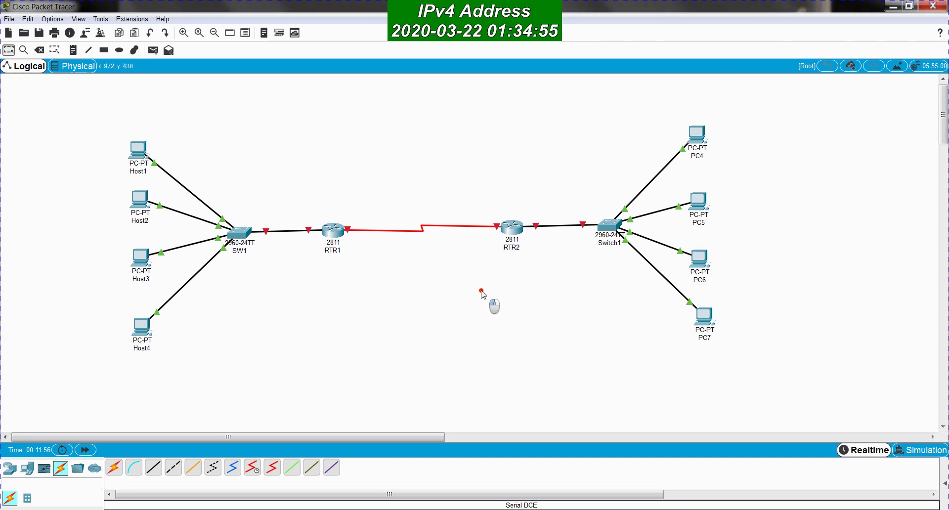
- Rename Switch1 as SW2
left_click(609, 243)
double_click(622, 240)
type("SW")
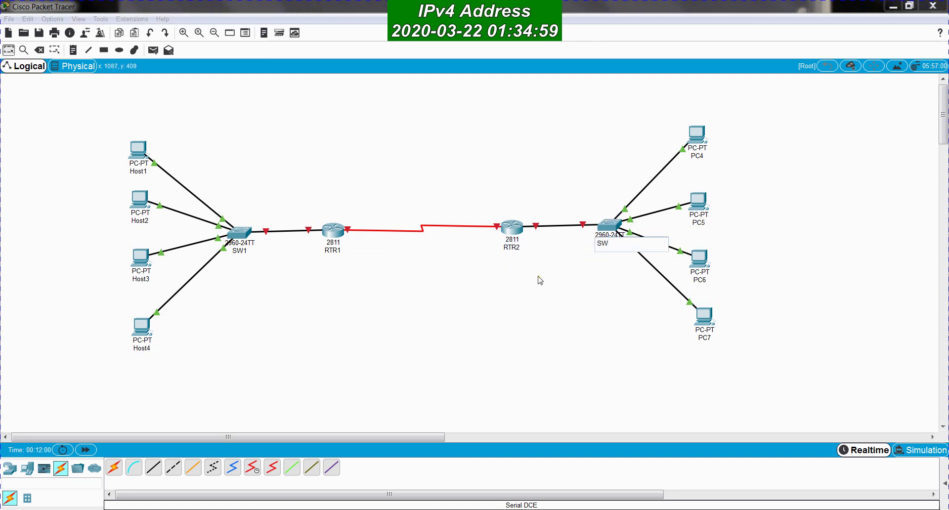
type("2")
left_click(534, 296)
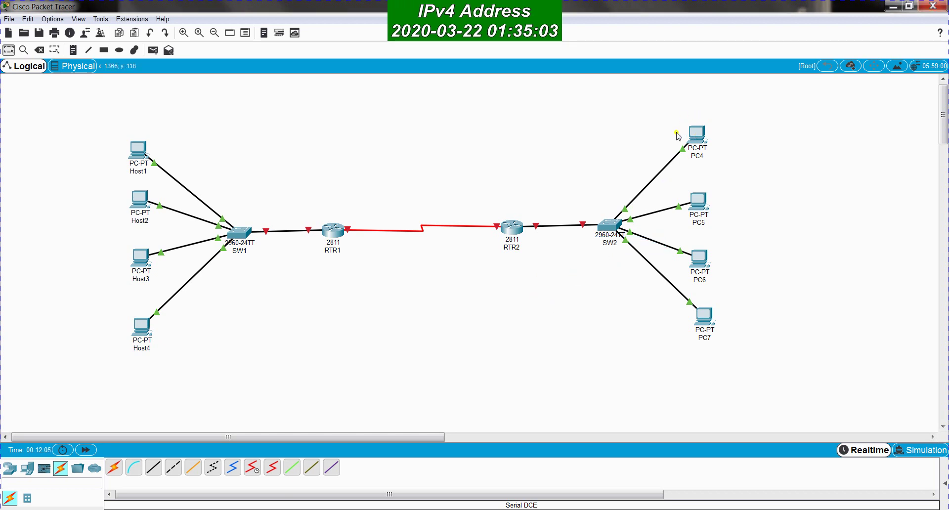
- Rename PC4 as PC1 and PC5 as PC2
left_click(657, 124)
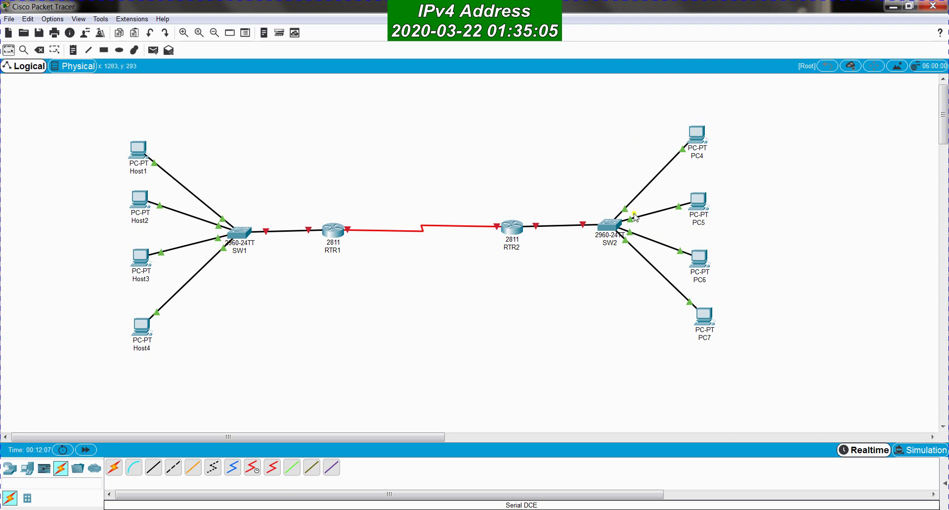
left_click(697, 156)
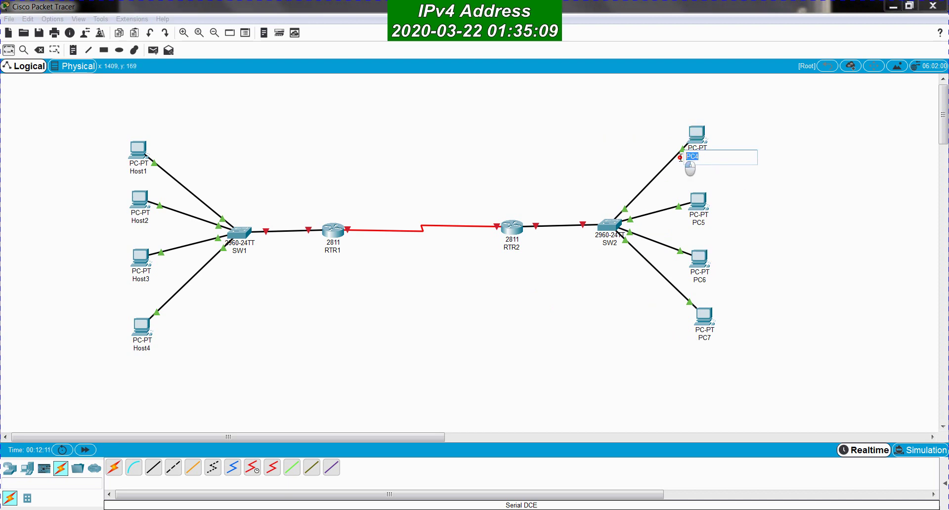
type("PC")
key("Return")
left_click(698, 222)
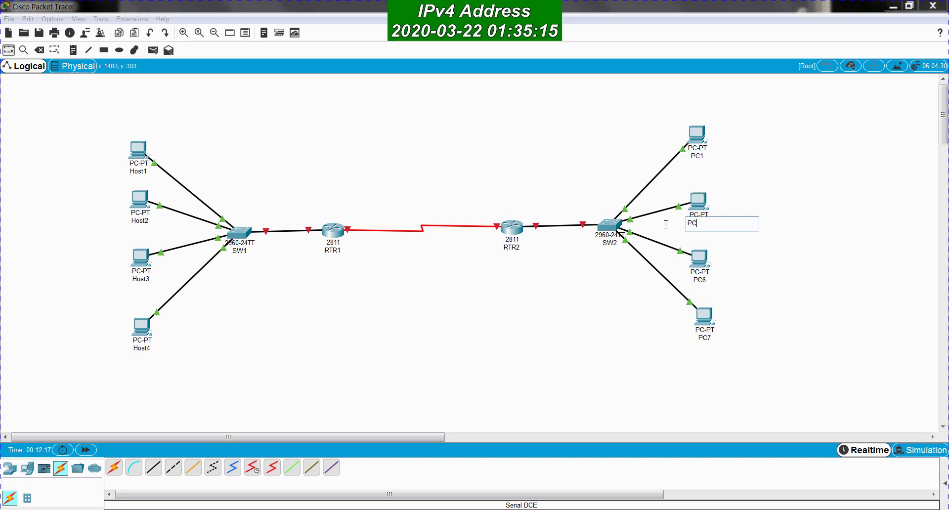
type("PC2")
key("Return")
- Rename PC6 as PC3 and PC7 as PC4
left_click(699, 280)
type("PC3")
key("Return")
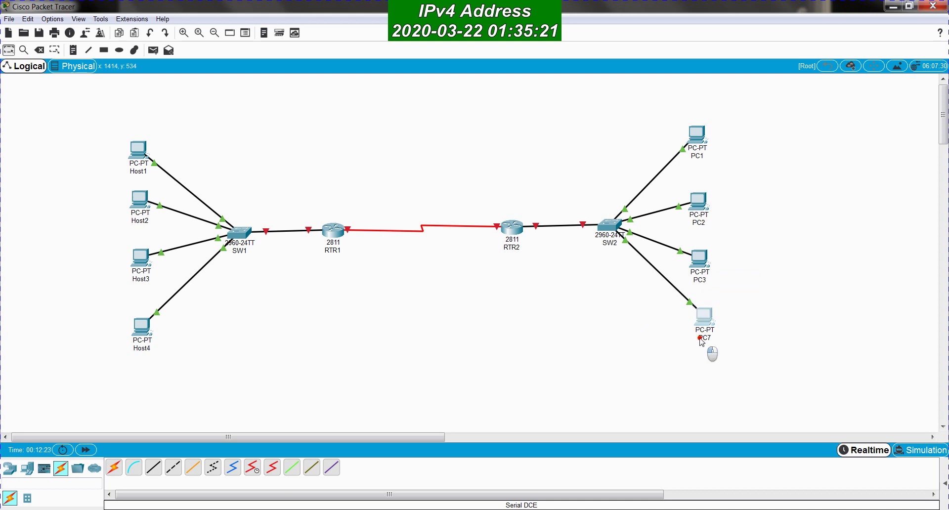
left_click(705, 338)
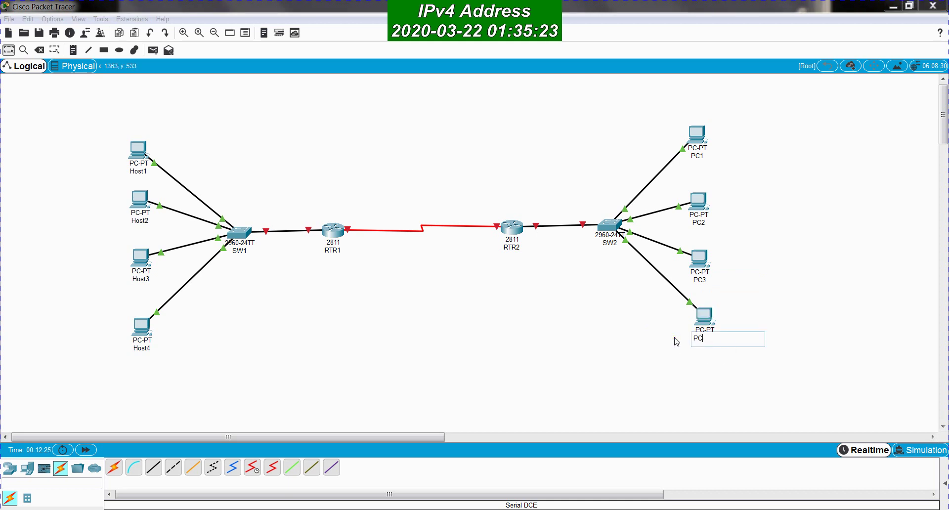
left_click(621, 326)
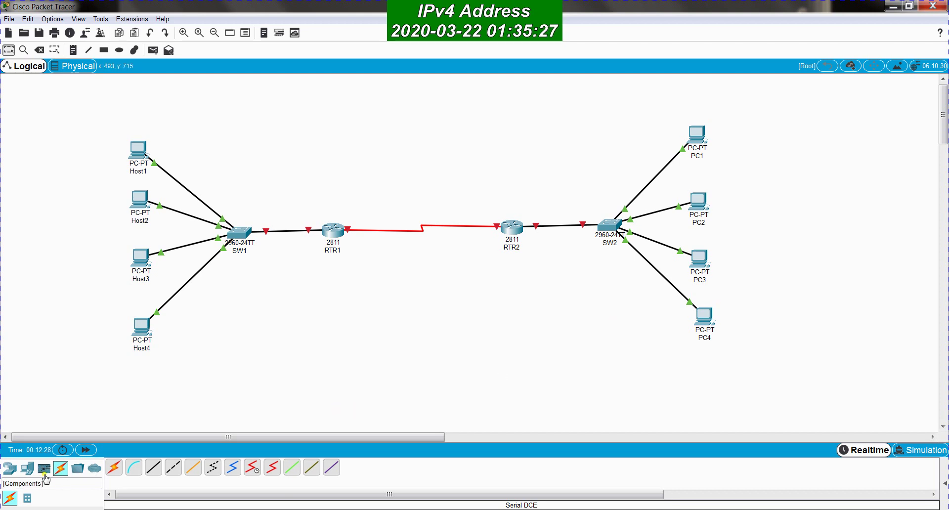
left_click(28, 474)
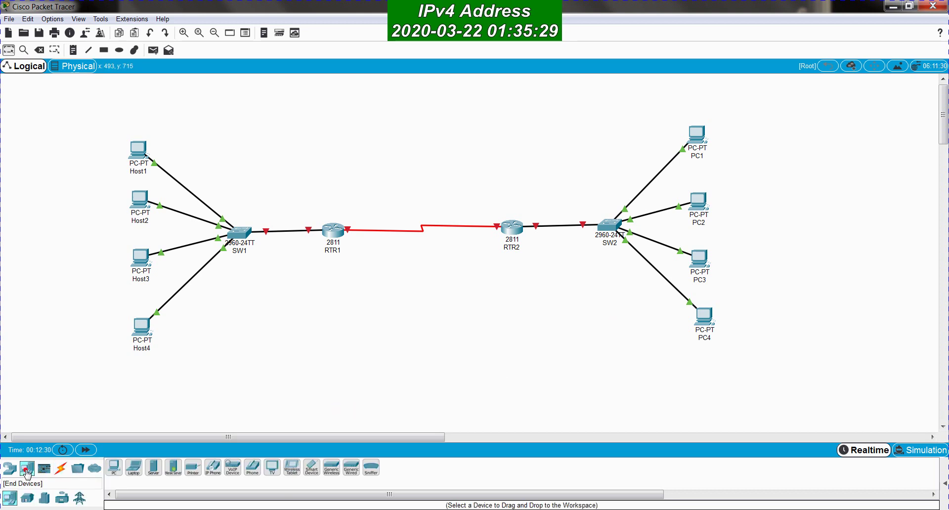
left_click(154, 471)
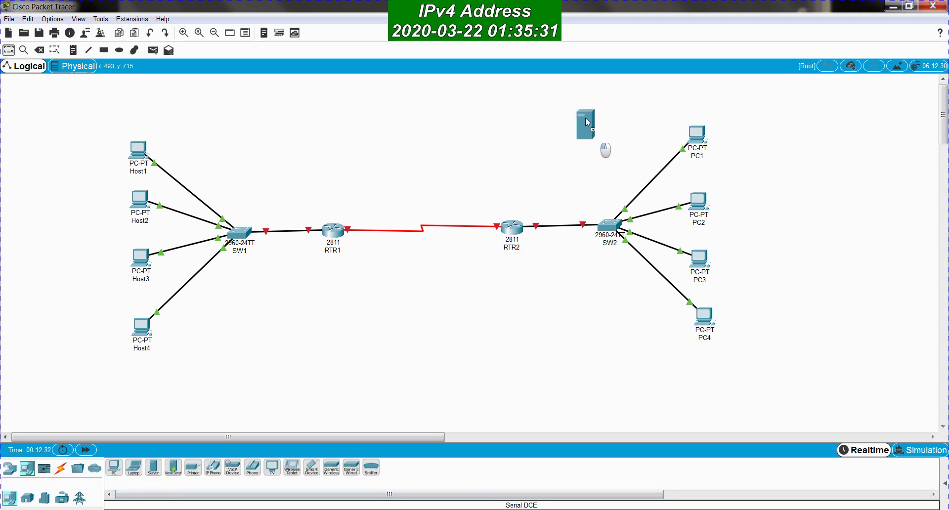
left_click(578, 150)
left_click(583, 143)
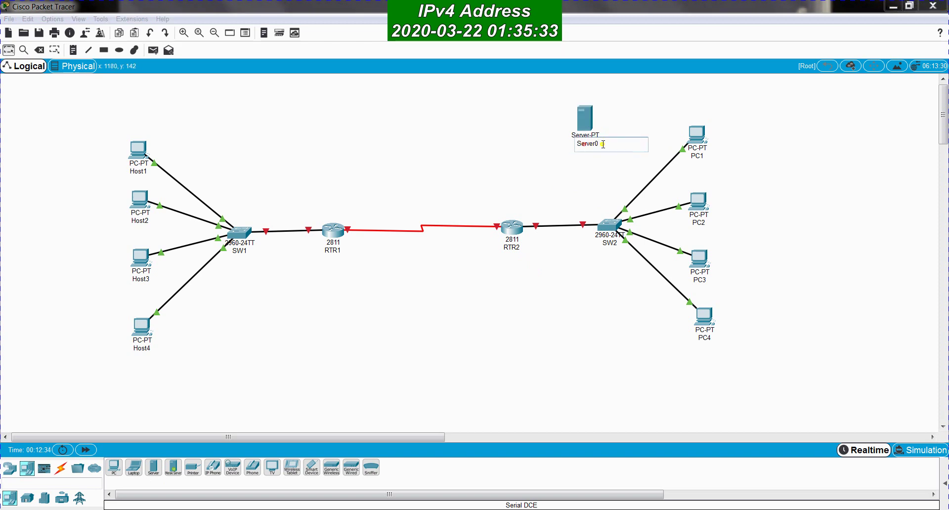
type("WWW")
left_click(547, 170)
left_click(144, 377)
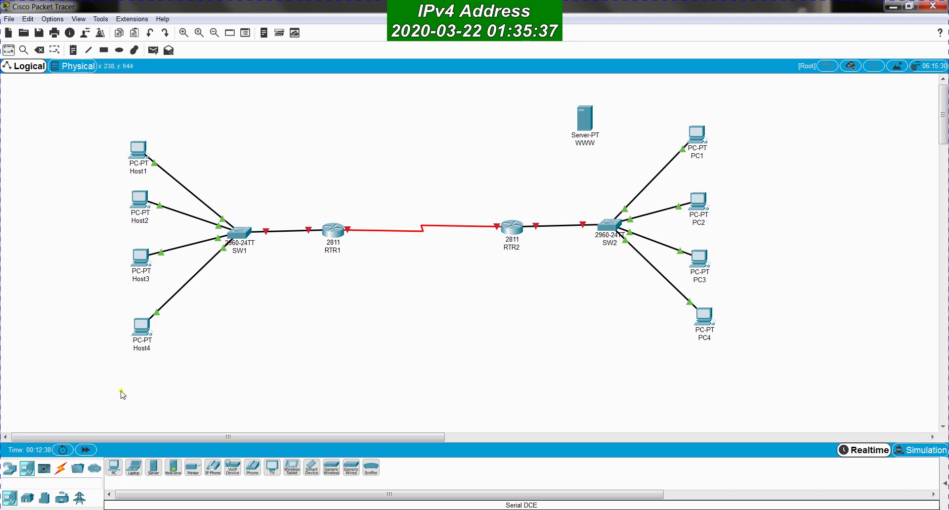
- Connect the WWW server's FastEthernet0 to SW2's FastEthernet0/6 with a copper straight-through cable
left_click(62, 469)
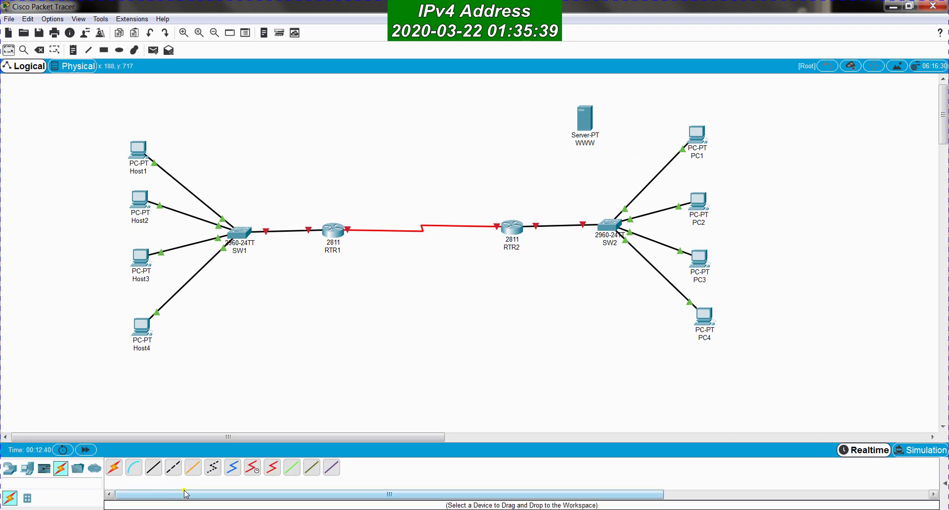
left_click(153, 468)
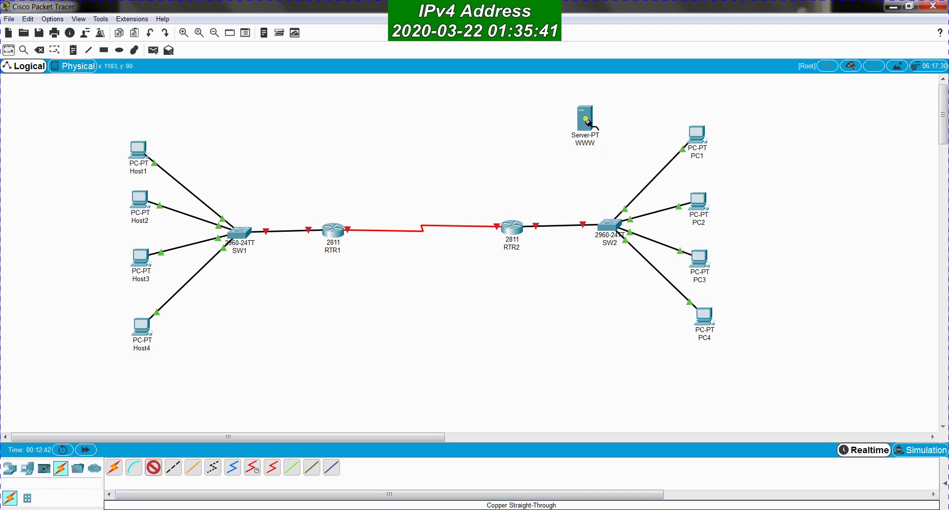
left_click(585, 121)
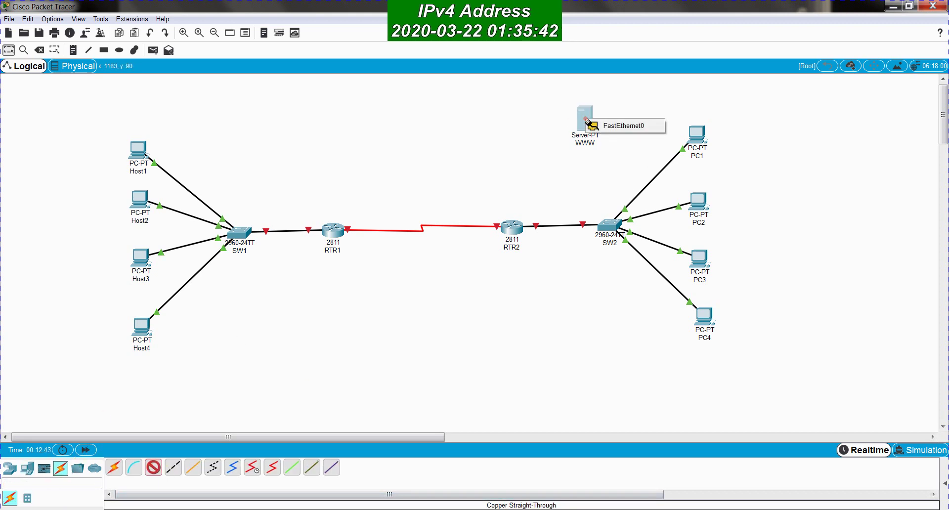
left_click(627, 127)
left_click(609, 225)
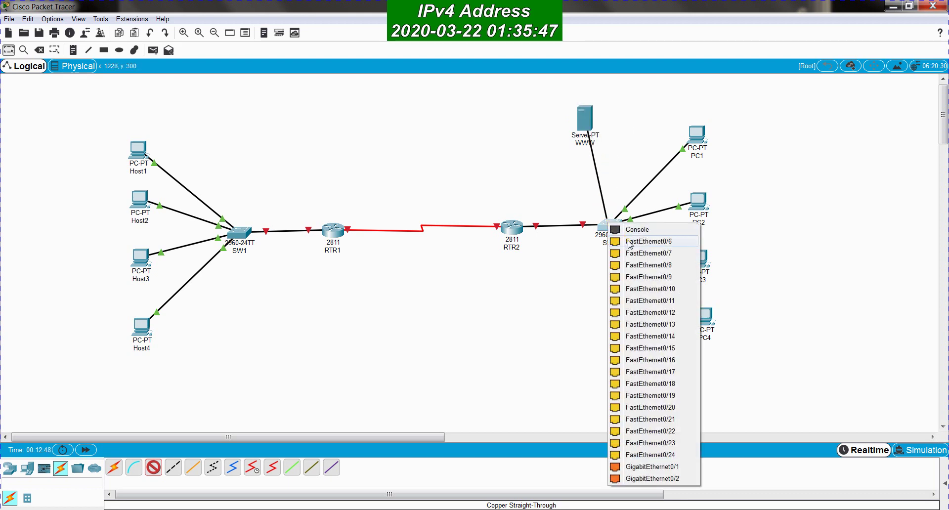
left_click(632, 245)
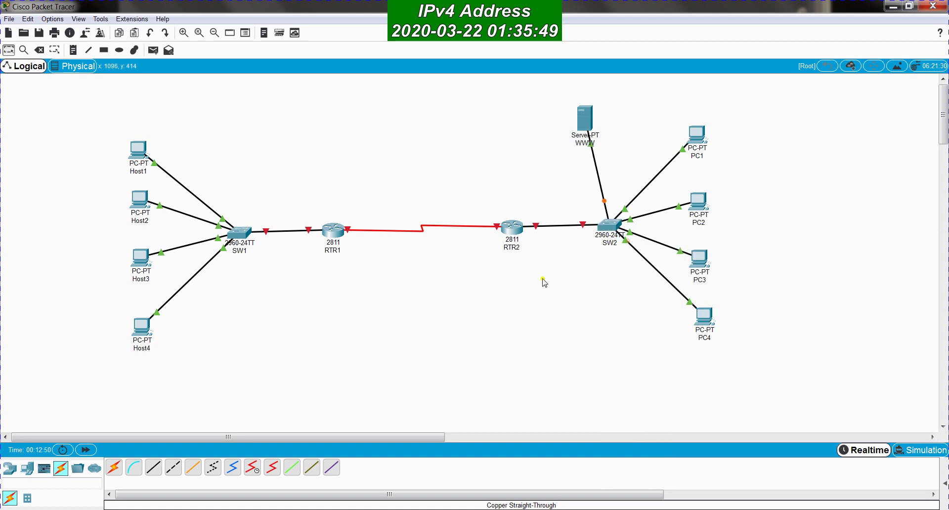
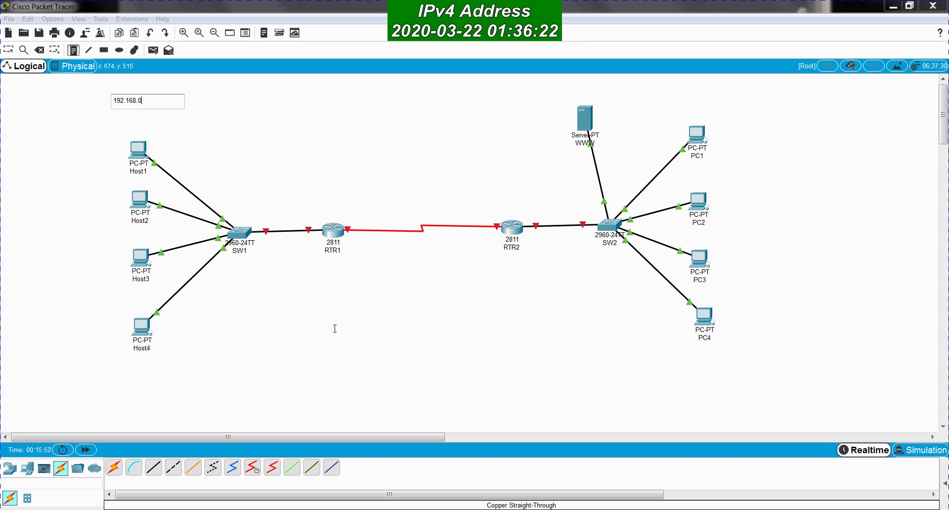
- Complete the network note above Host1 as 192.168.100.0/24 and leave note placement
key("BackSpace")
type("100.0/24")
left_click(204, 216)
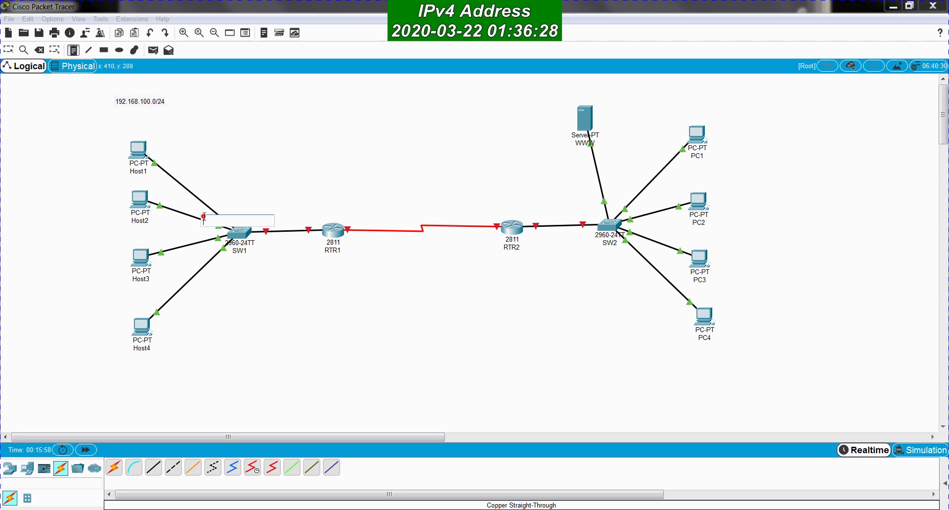
left_click(101, 115)
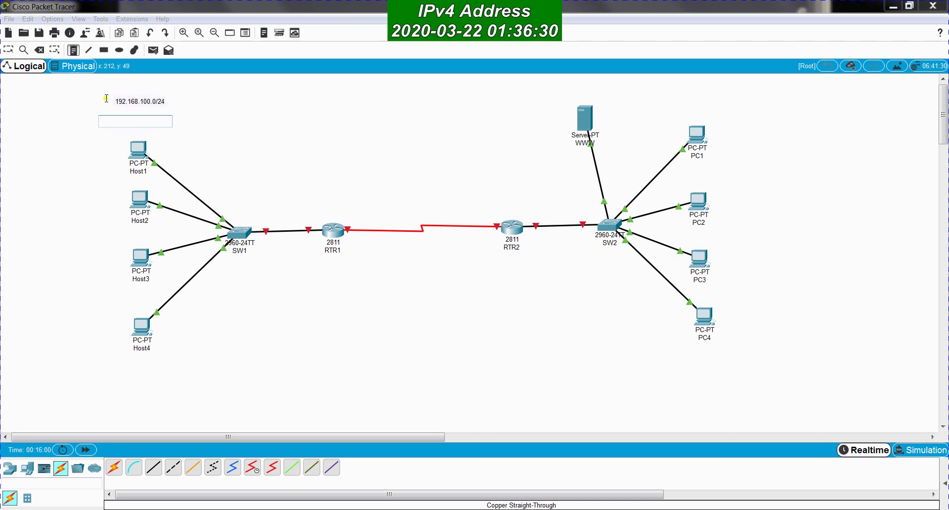
key("Escape")
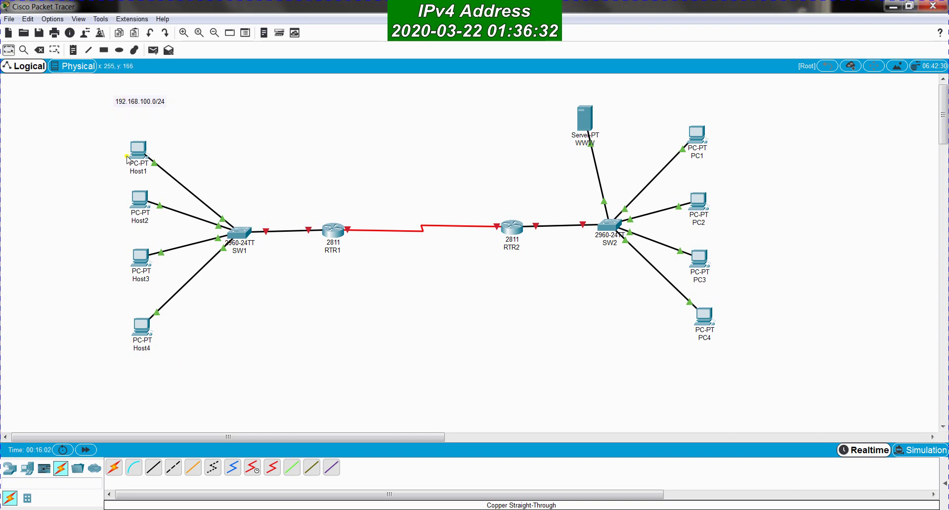
- Try to append the address 192.168.100.1/24 to Host1's display name
left_click(146, 171)
left_click(198, 165)
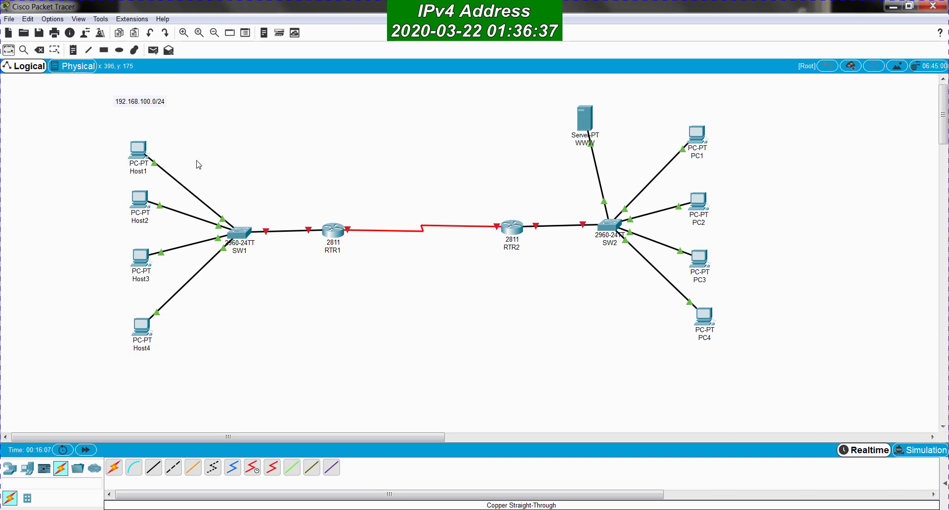
left_click(147, 171)
type("19")
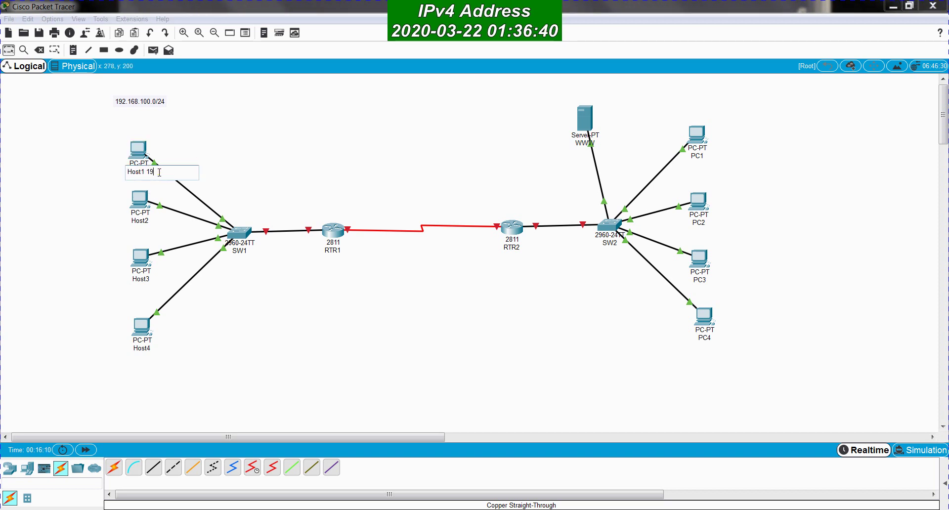
type("2.168.100.1/")
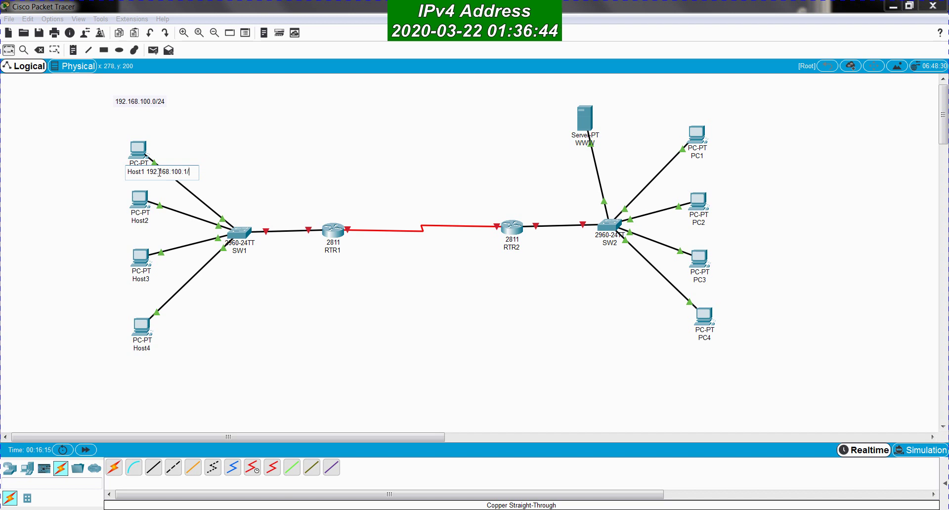
type("24")
left_click(198, 152)
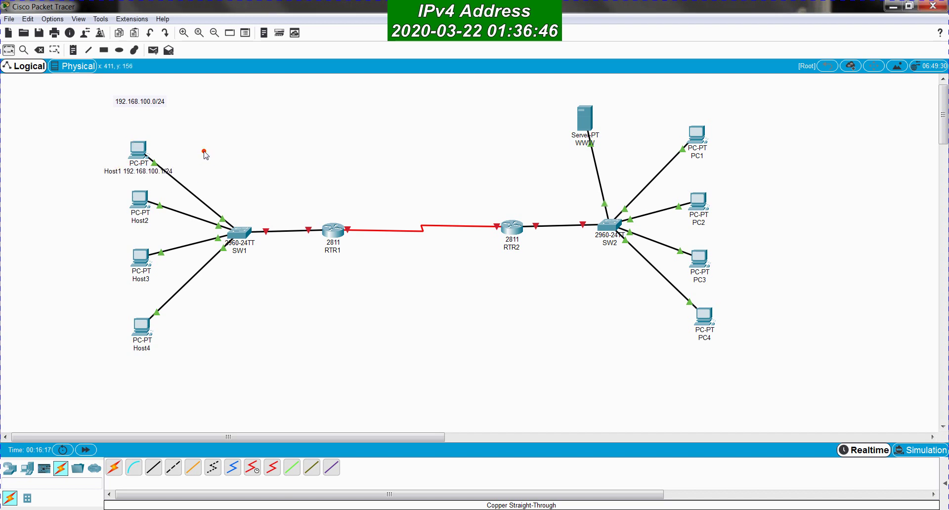
- Remove the IP address from Host1's display name, keeping only Host1
mouse_move(129, 177)
left_mouse_down()
mouse_move(99, 176)
mouse_move(115, 183)
mouse_move(129, 174)
left_mouse_up()
double_click(132, 170)
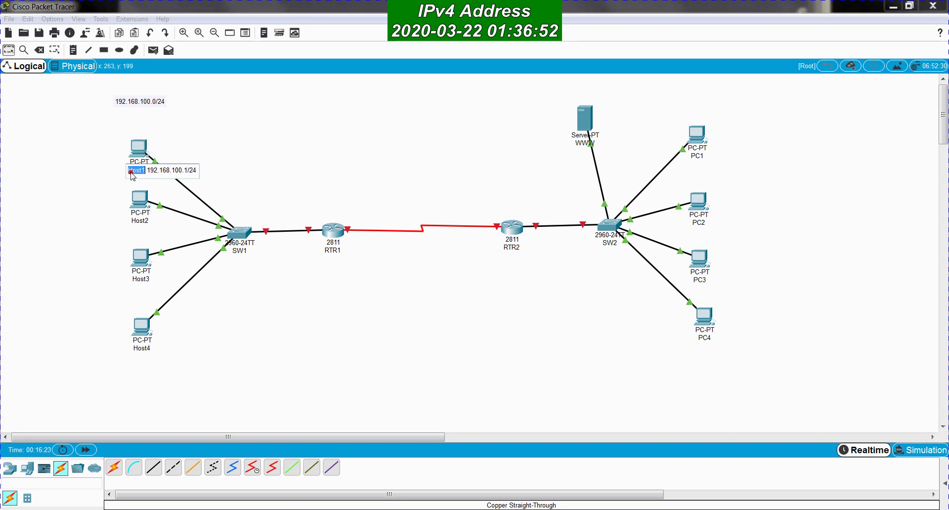
left_click(196, 169)
key("BackSpace")
key("BackSpace")
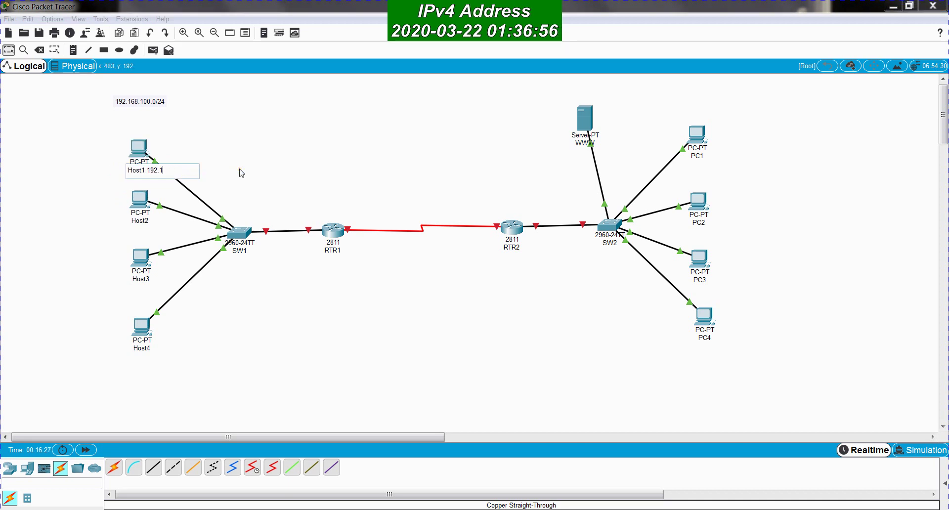
key("BackSpace")
key("BackSpace")
key("BackSpace")
key("BackSpace")
key("BackSpace")
key("BackSpace")
- Add a note reading 192.168.100.1/24 and move it right beside Host1's icon
left_click(73, 50)
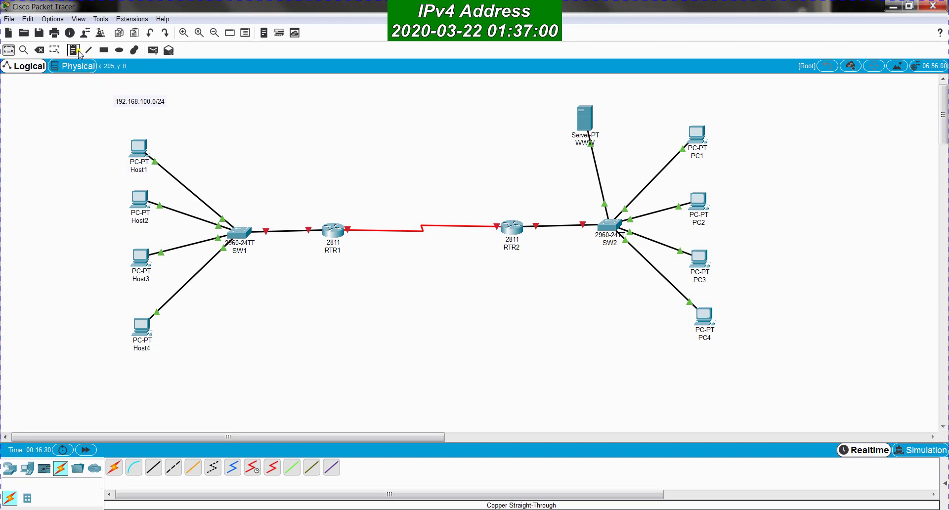
left_click(47, 155)
type("192.16")
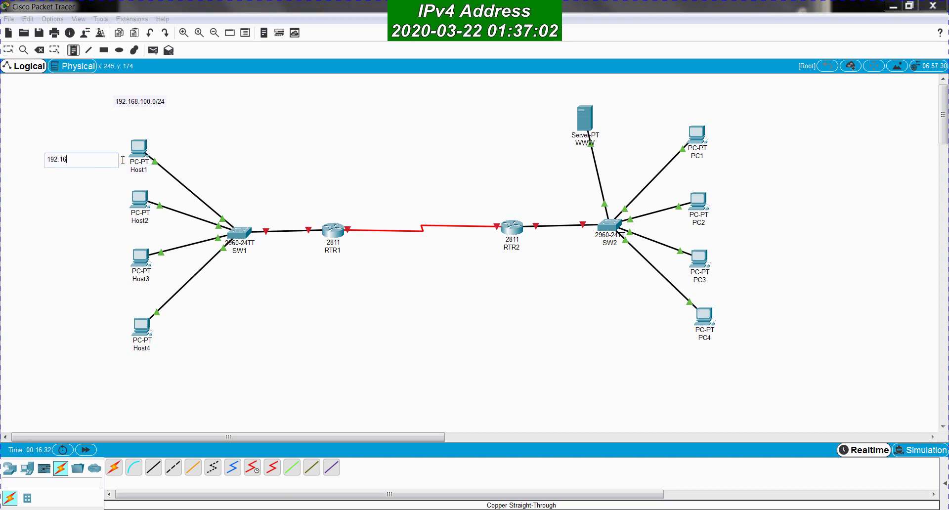
type("8.100.1/24")
left_click(95, 190)
left_click(99, 150)
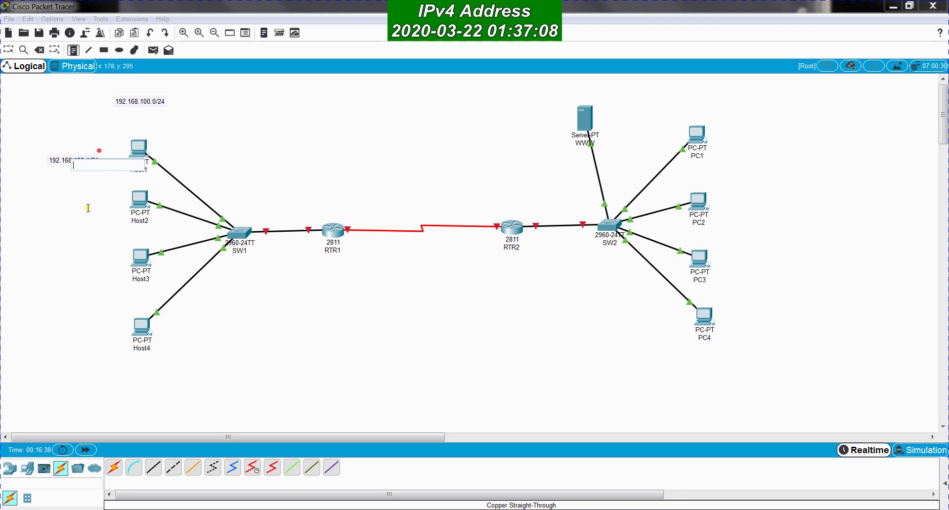
key("Escape")
left_click_drag(74, 159, 100, 149)
left_click(234, 146)
- Add a note reading 192.168.100.2/24 beside Host2
left_click(73, 50)
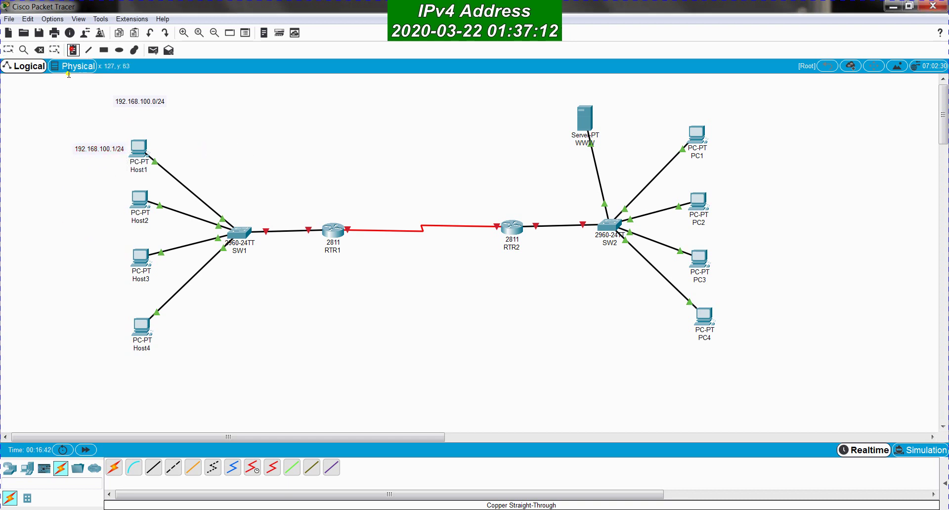
left_click(40, 214)
type("192")
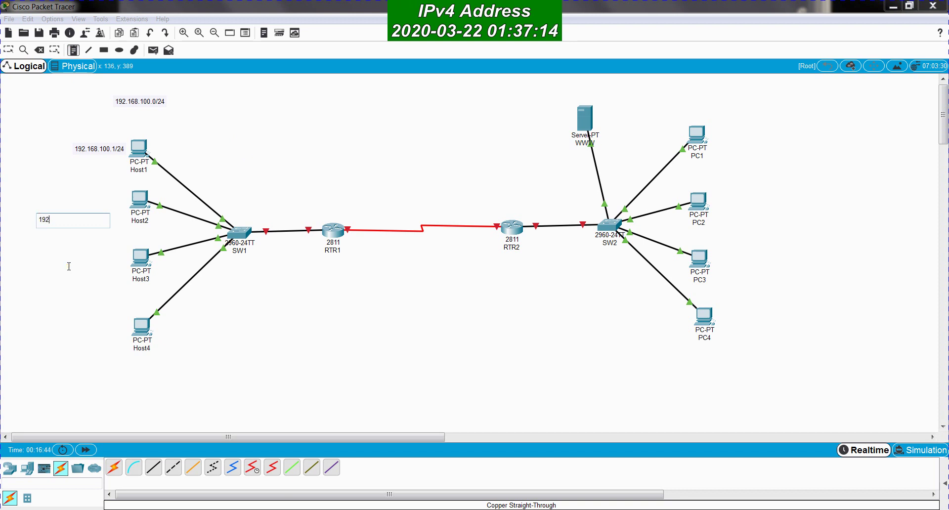
type(".168.10")
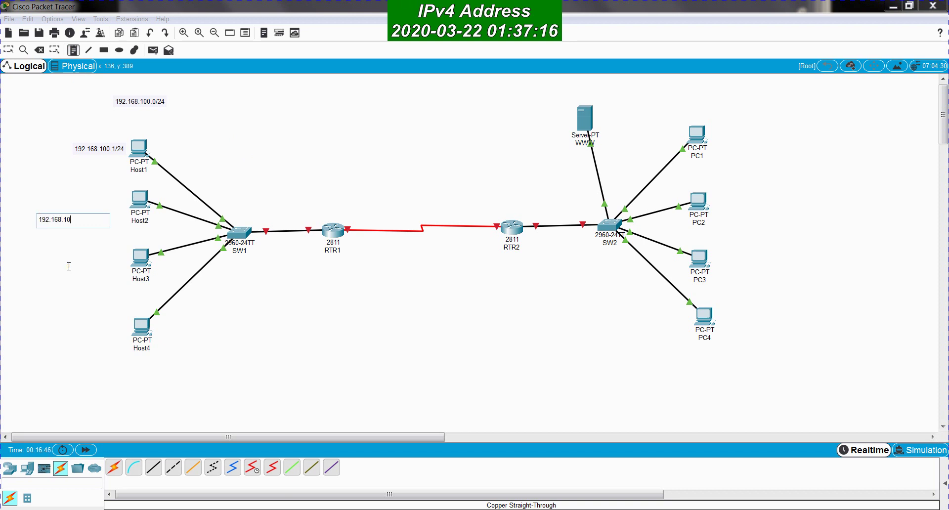
type("0.2/24")
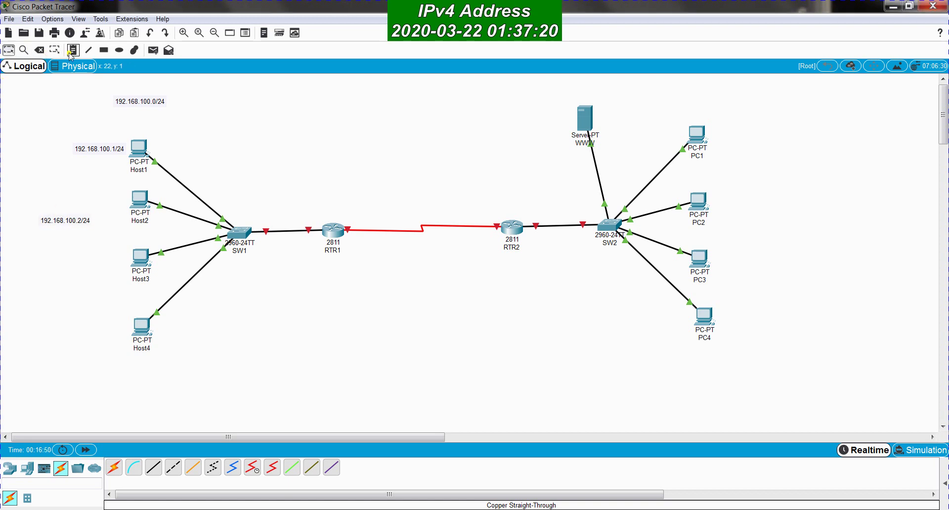
- Add a note reading 192.168.100.3/24 beside Host3
left_click(73, 50)
left_click(52, 270)
type("19")
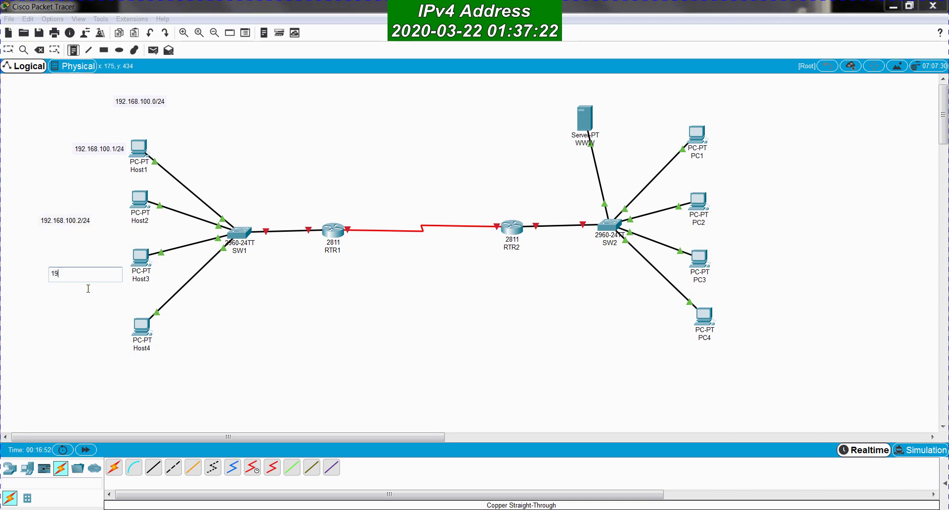
type("2.168.100.3/24")
left_click(47, 171)
key("Escape")
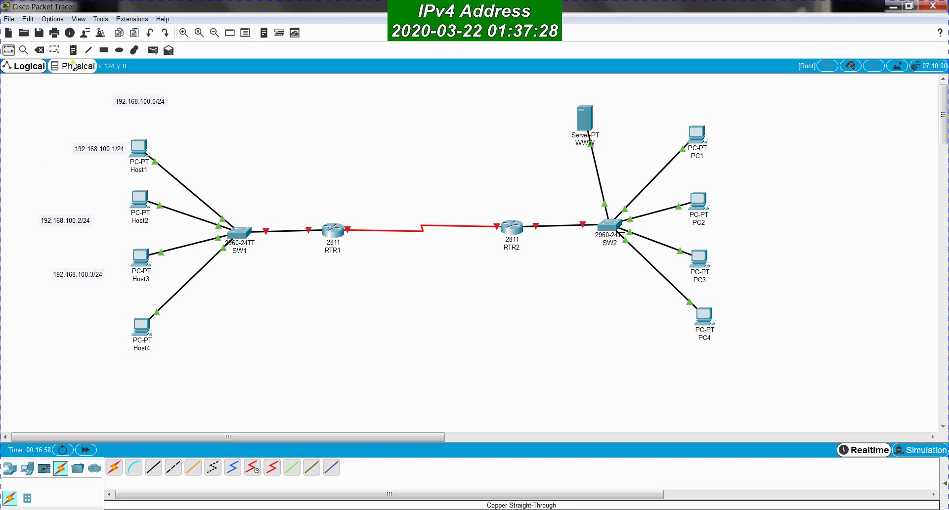
- Add a note reading 192.168.100.4/24 beside Host4
left_click(72, 50)
left_click(47, 336)
type("1")
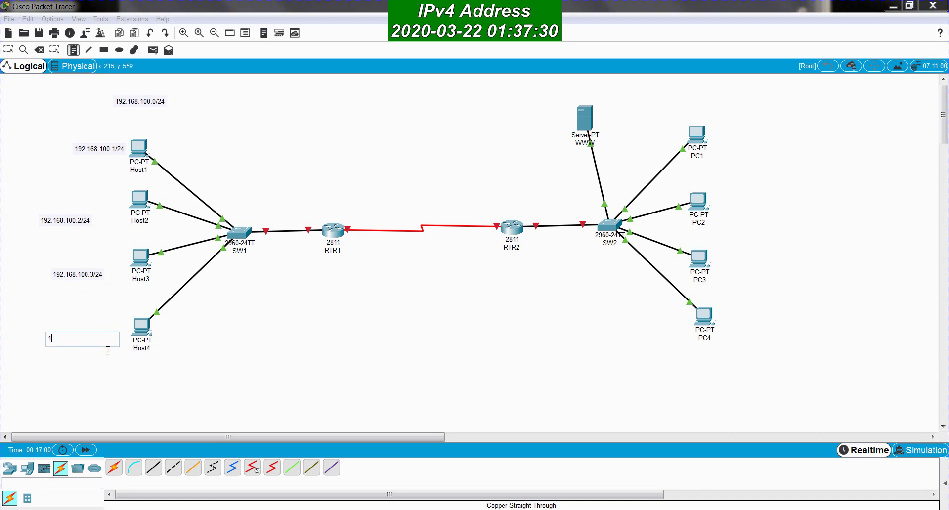
type("92.168")
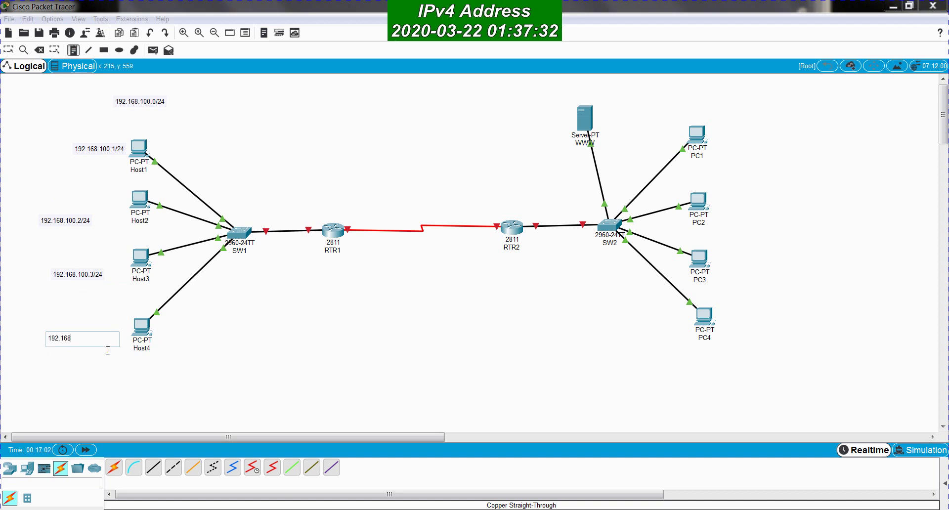
type(".100.4/24")
left_click(108, 351)
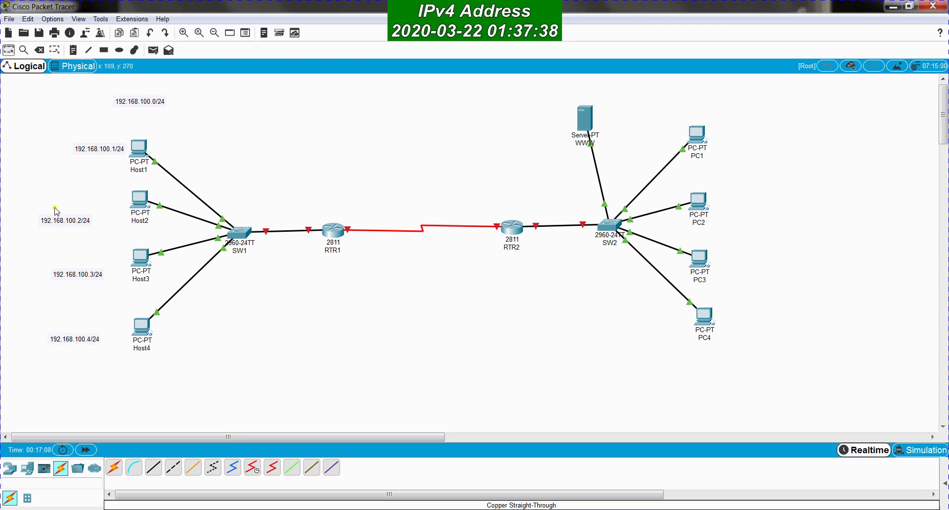
- Move the 192.168.100.2/24, 192.168.100.3/24 and 192.168.100.4/24 notes right beside the icons of Host2, Host3 and Host4
left_click_drag(74, 224, 107, 203)
left_click_drag(91, 279, 112, 262)
left_click_drag(79, 342, 105, 332)
left_click(231, 328)
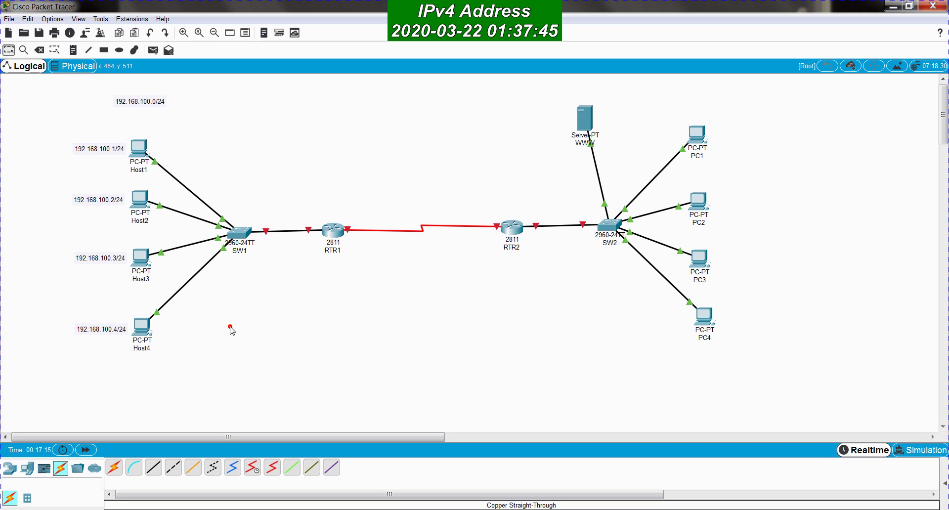
- Add a two-line note reading Fa0/0 and 192.168.100.250/24 above the SW1–RTR1 link, and shift RTR1 slightly farther from SW1
left_click(74, 50)
left_click(280, 334)
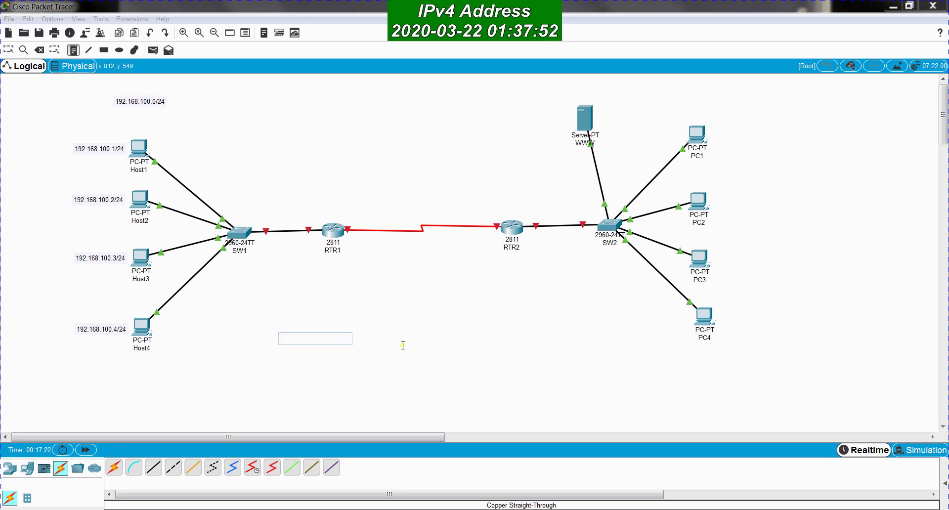
type("192.16")
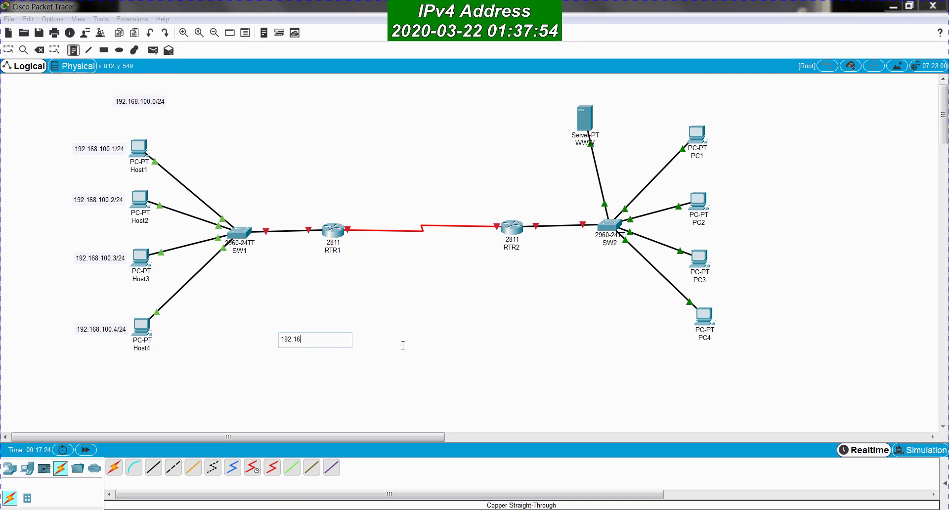
type("8.100.")
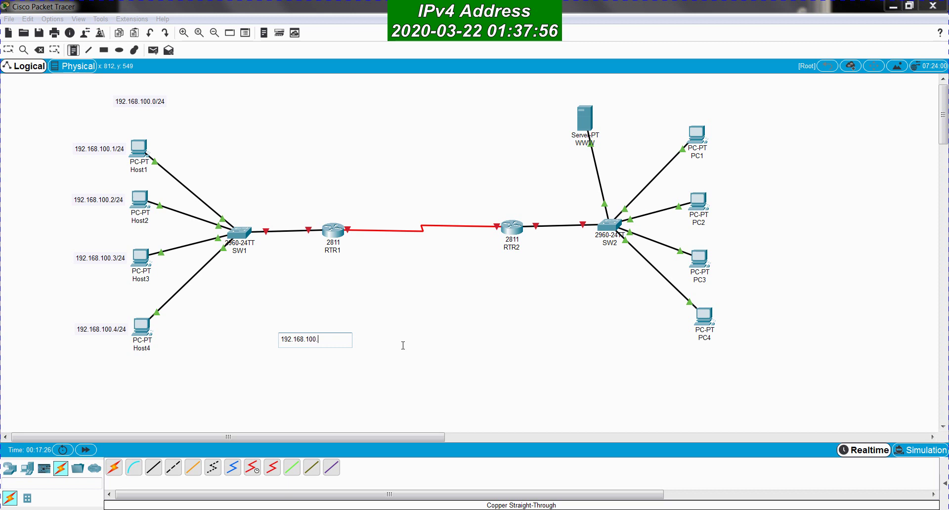
type("250")
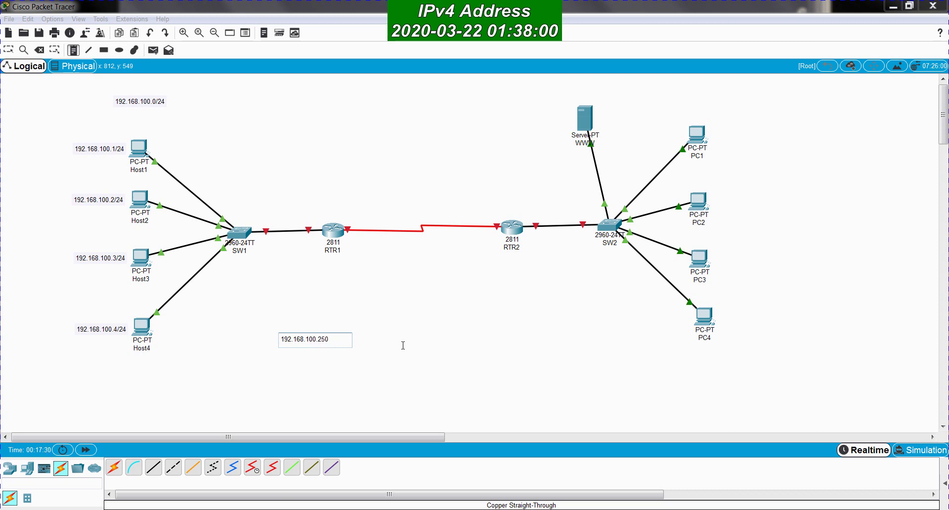
type("/2")
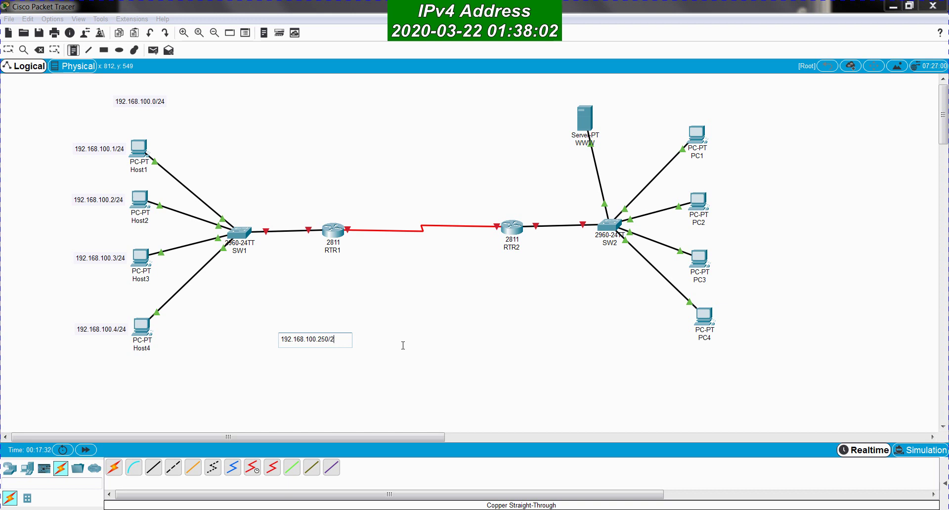
type("4")
key("Home")
key("Return")
key("Up")
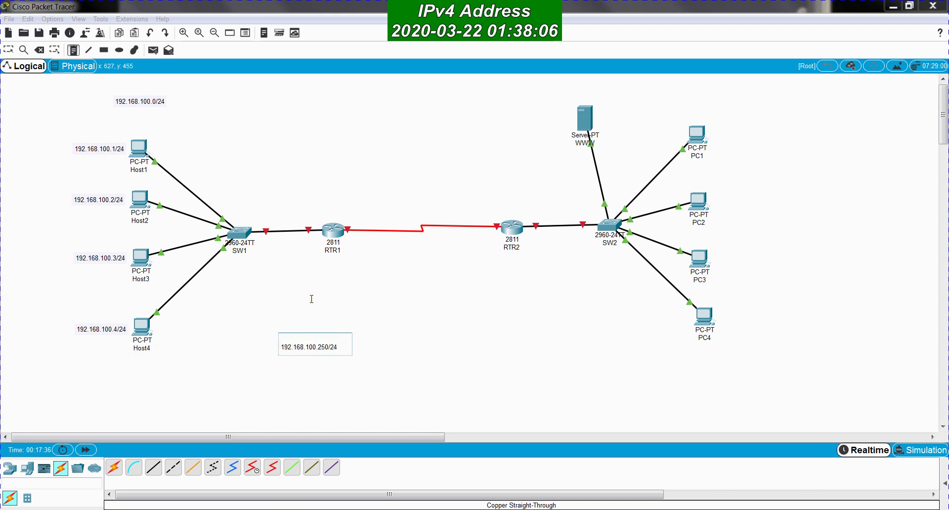
type("Fa0/0")
key("Escape")
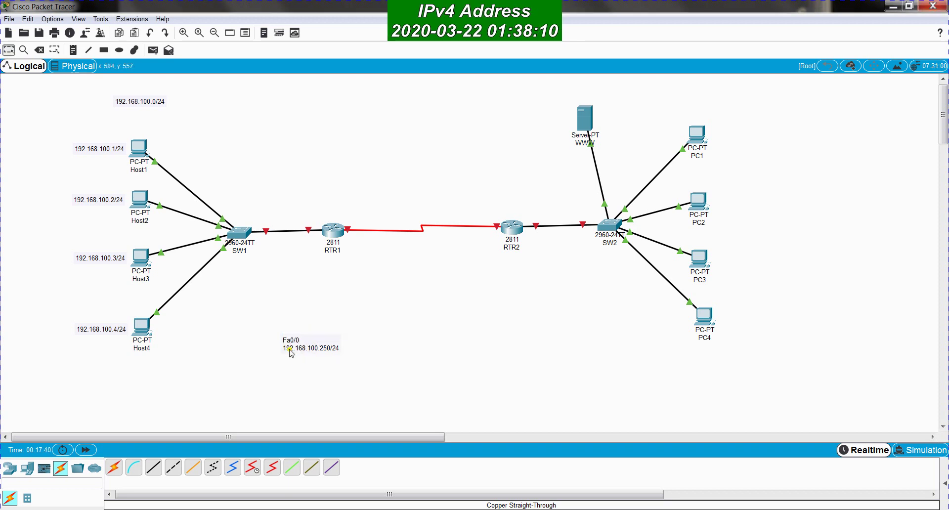
left_click_drag(291, 353, 275, 221)
left_click_drag(337, 233, 311, 220)
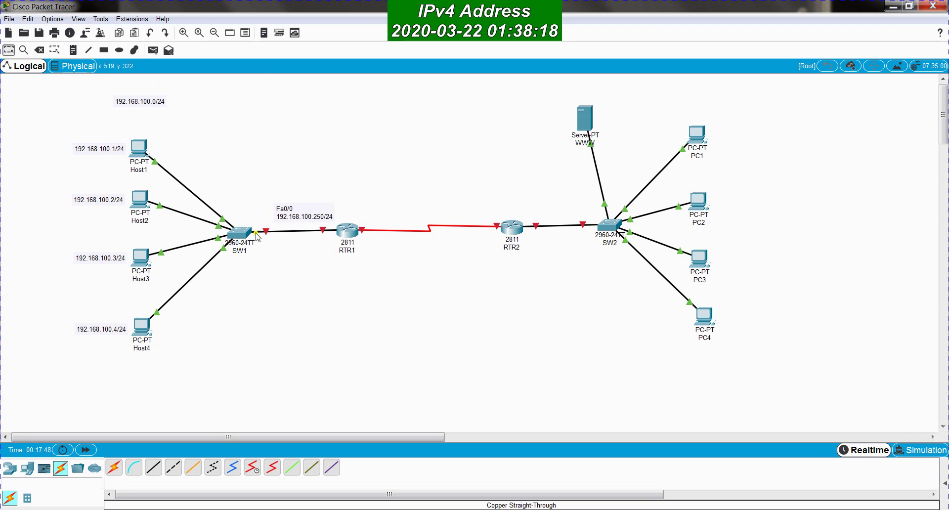
- Add a note reading 172.16.200.0/24 and place it above the server and PC1–PC4 network
left_click(73, 50)
left_click(415, 328)
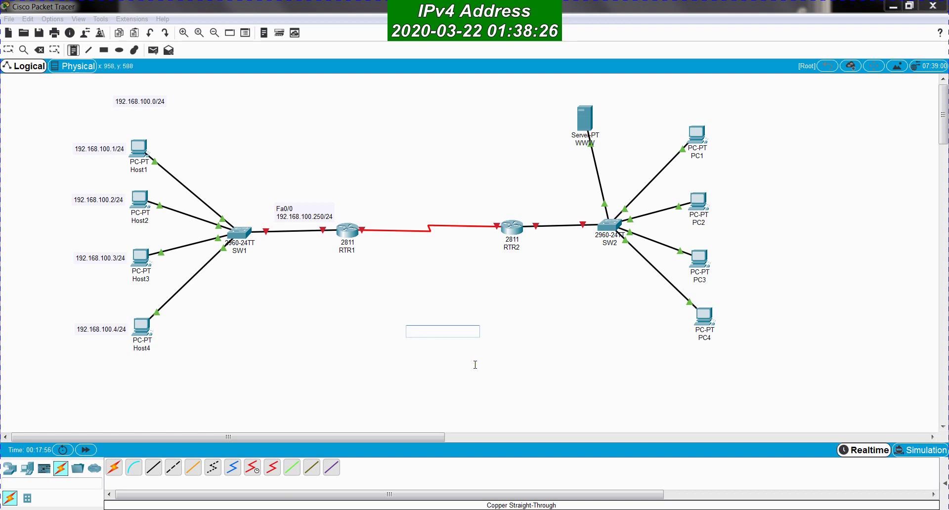
type("172.16.")
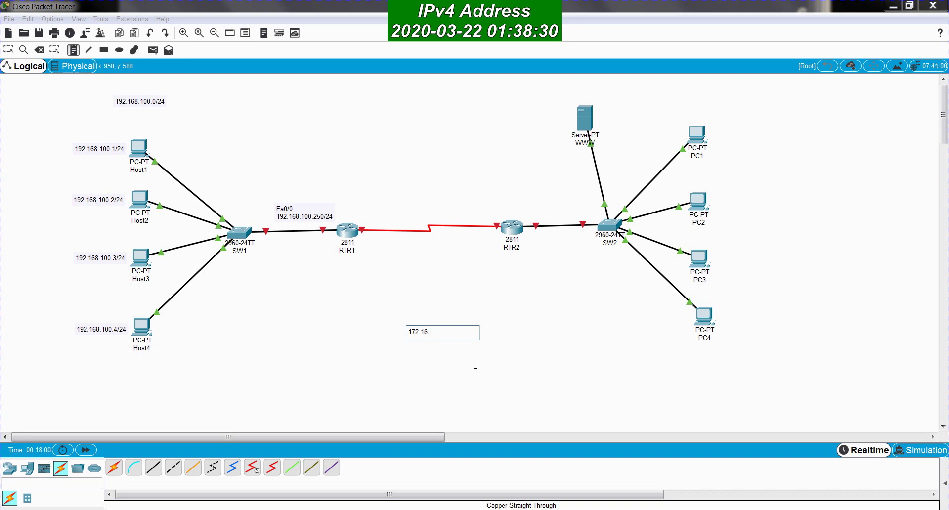
type("200.0/2")
left_click(379, 346)
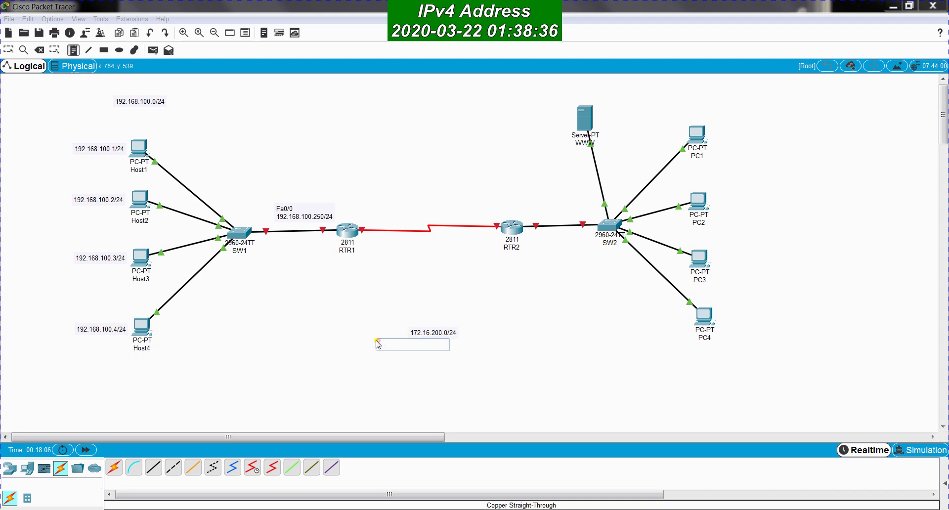
left_click(437, 336)
left_click_drag(437, 337, 639, 90)
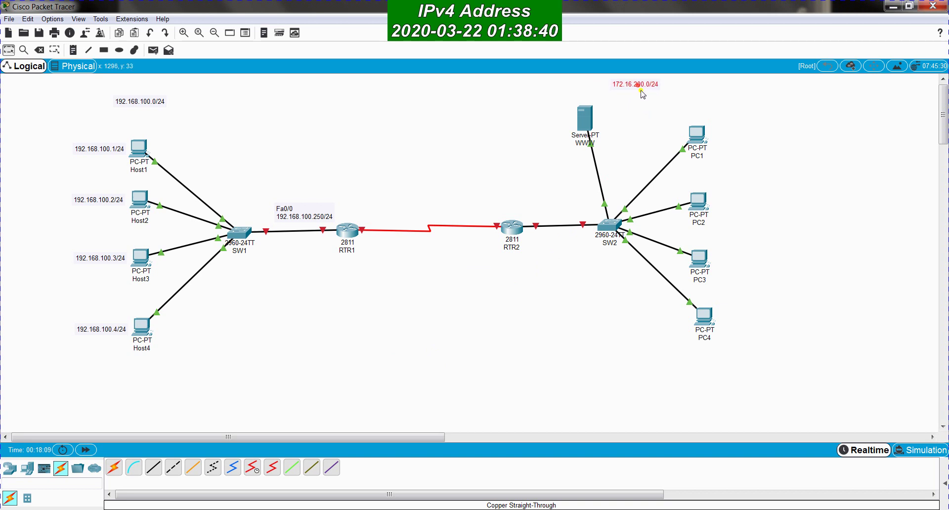
left_click(791, 183)
- Add a note reading 172.16.200.1/24 and move it right beside PC1
left_click(73, 49)
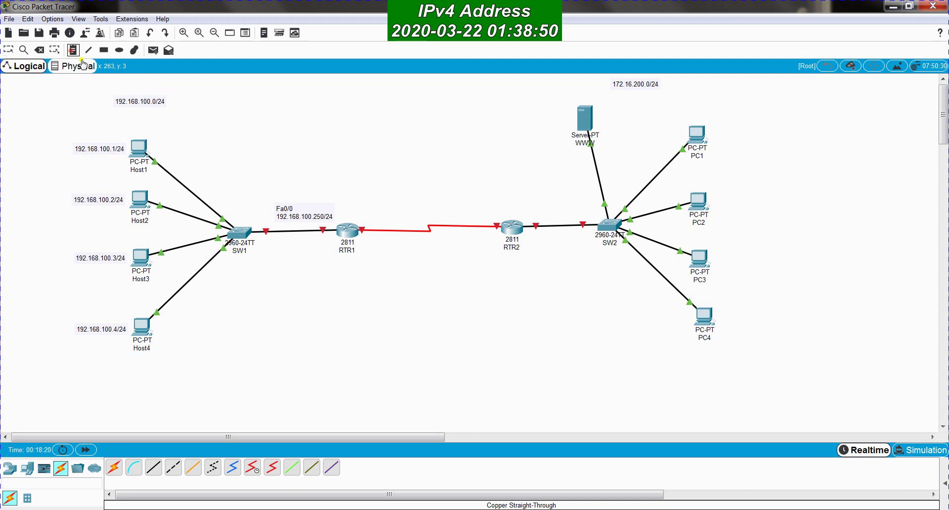
left_click(424, 319)
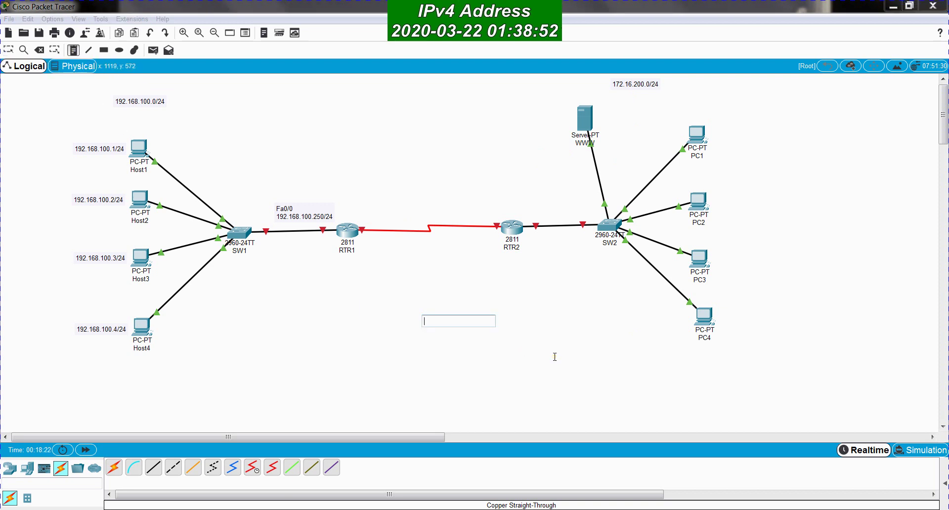
type("172.16.200.1/24")
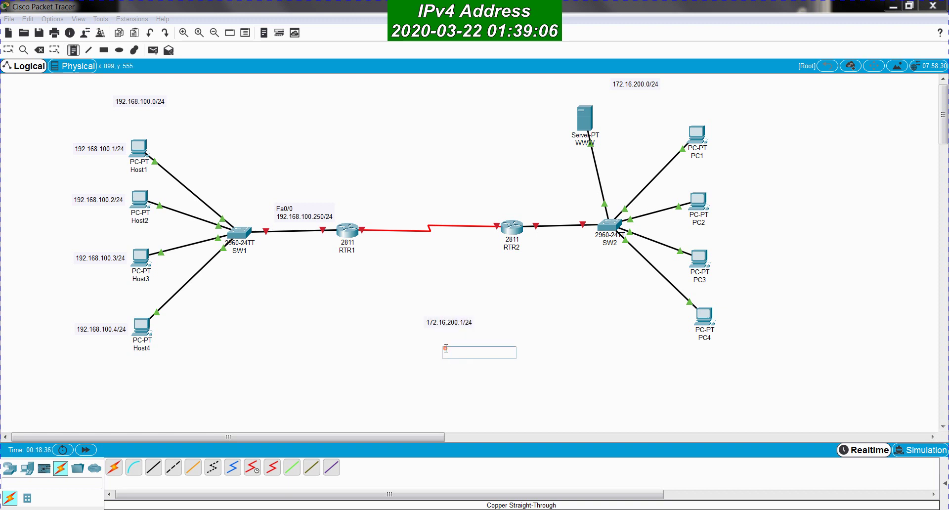
left_click_drag(443, 325, 731, 138)
- Add a note reading 172.16.200.2/24 and move it right beside PC2
left_click(74, 50)
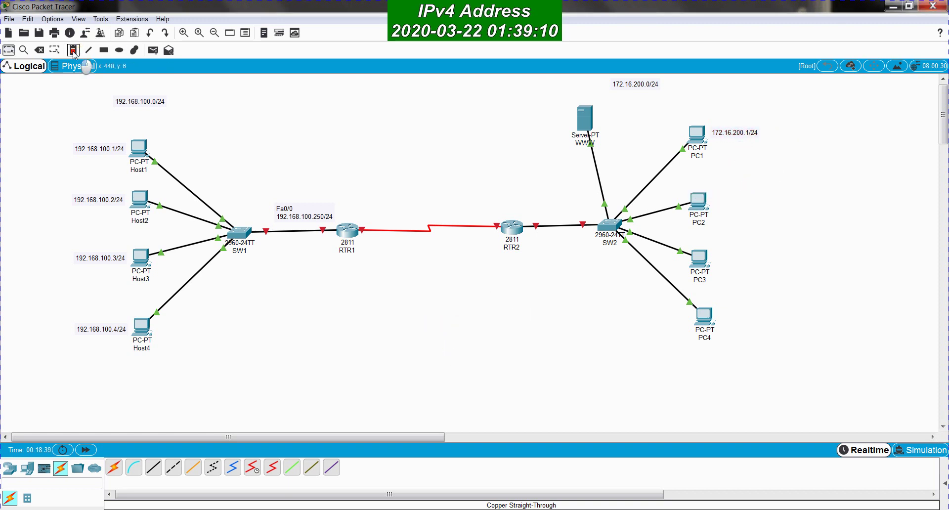
left_click(377, 340)
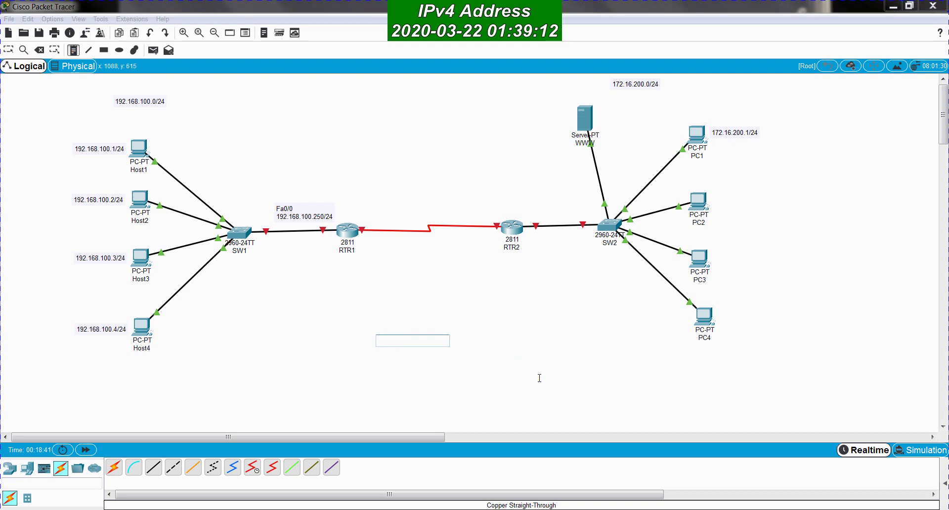
type("172.16.100")
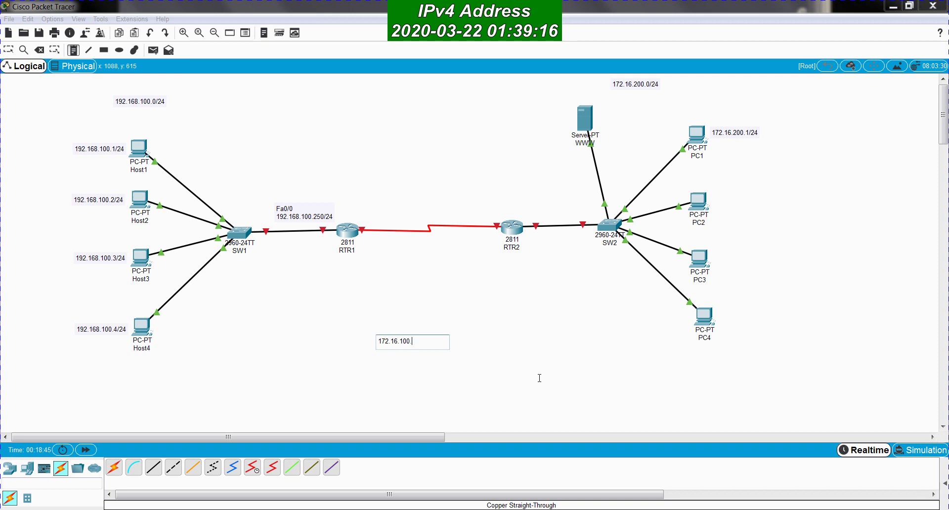
type(".")
key("BackSpace")
key("BackSpace")
type("0.1")
key("BackSpace")
type("2/24")
left_click(526, 378)
left_click_drag(385, 341, 725, 203)
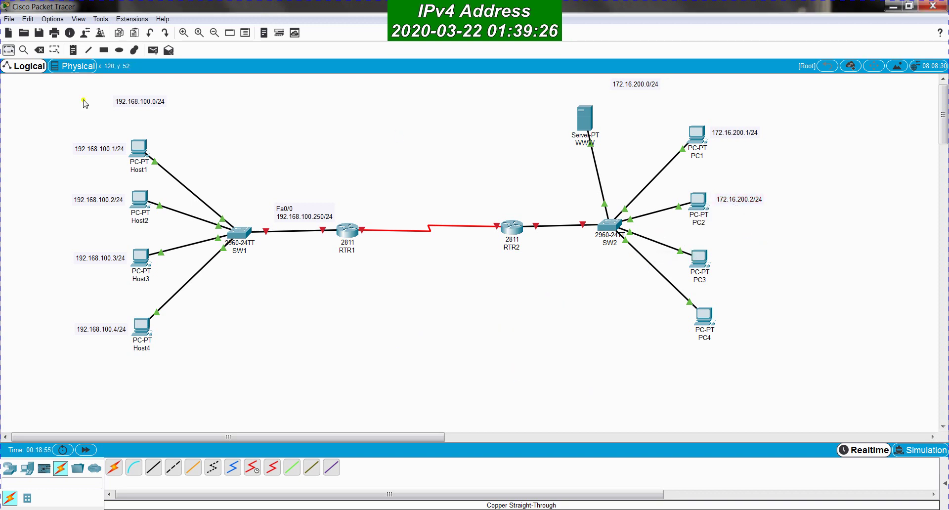
- Add a note reading 172.16.200.3/24 and move it right beside PC3
left_click(73, 50)
left_click(423, 322)
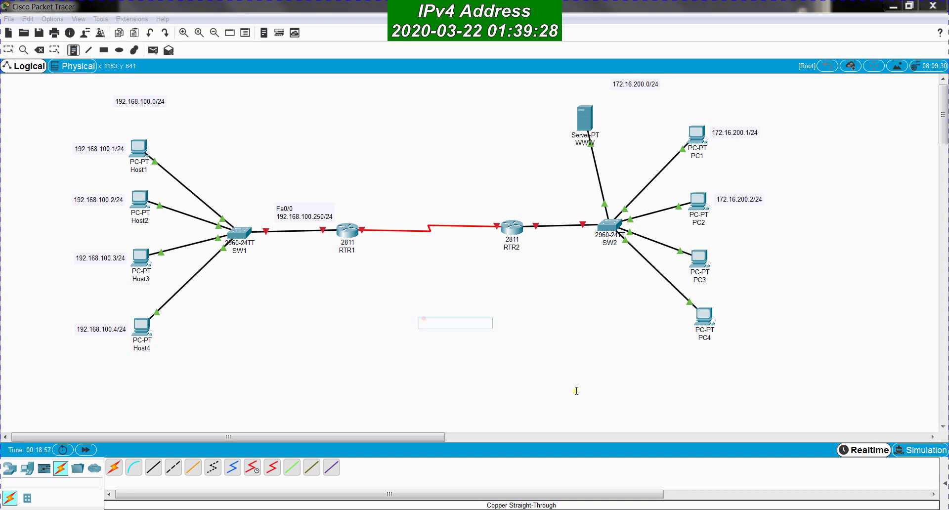
type("172.16.200.3")
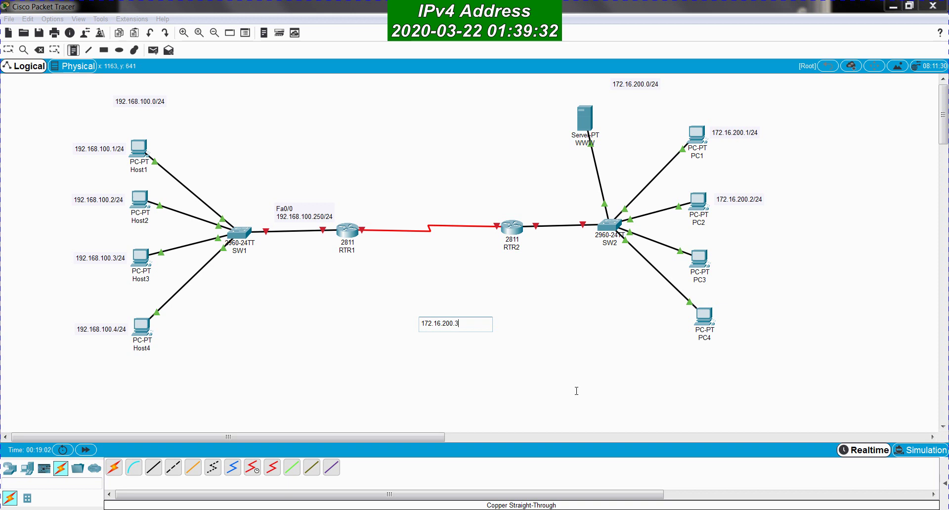
type("/24")
left_click(461, 370)
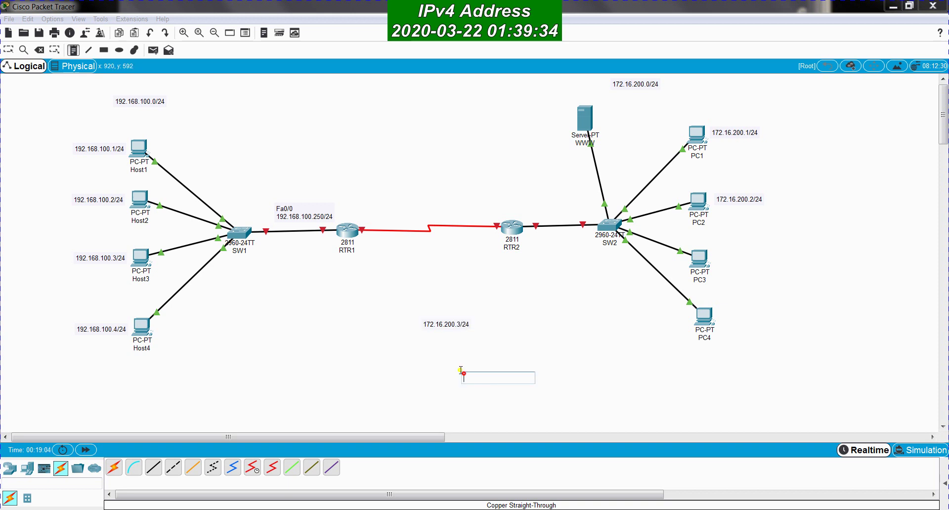
left_click_drag(441, 326, 737, 265)
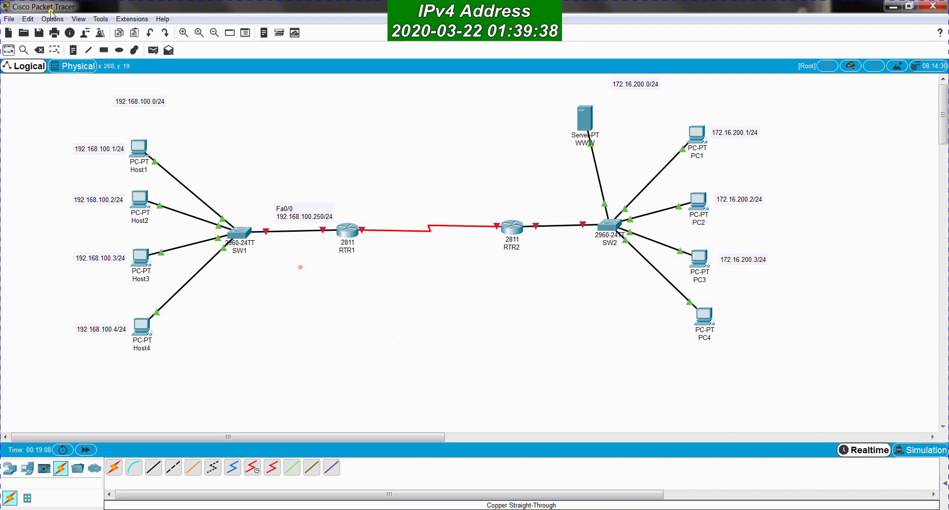
- Add a note reading 172.16.200.4/24 and move it right beside PC4
left_click(73, 50)
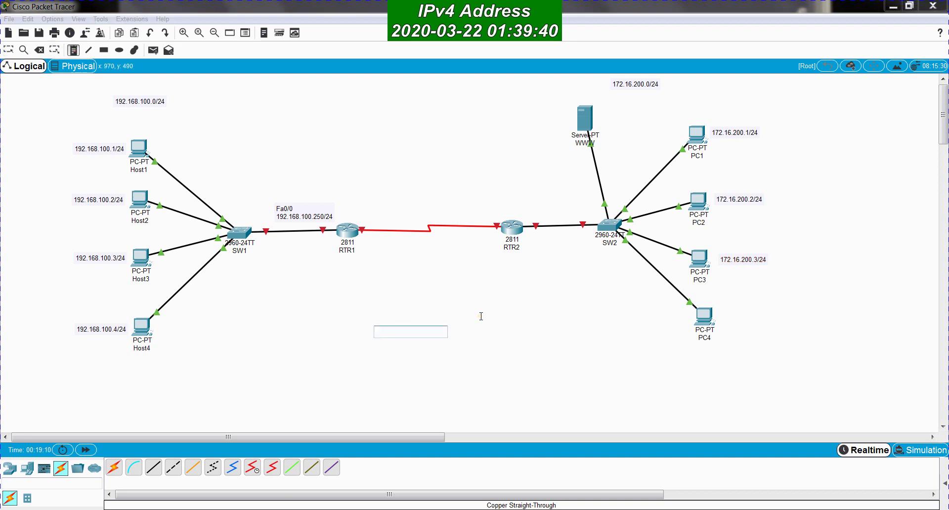
type("172.16")
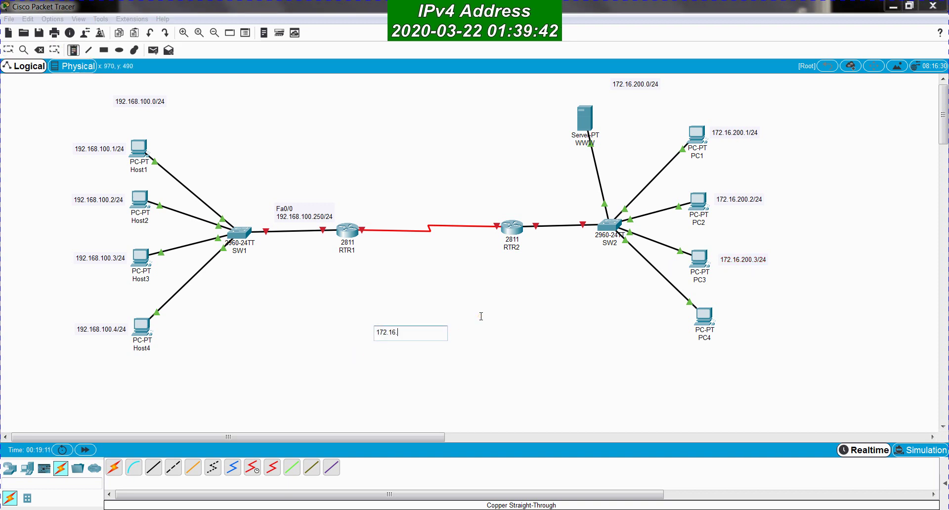
type(".200.4/24")
key("Escape")
left_click_drag(388, 334, 734, 320)
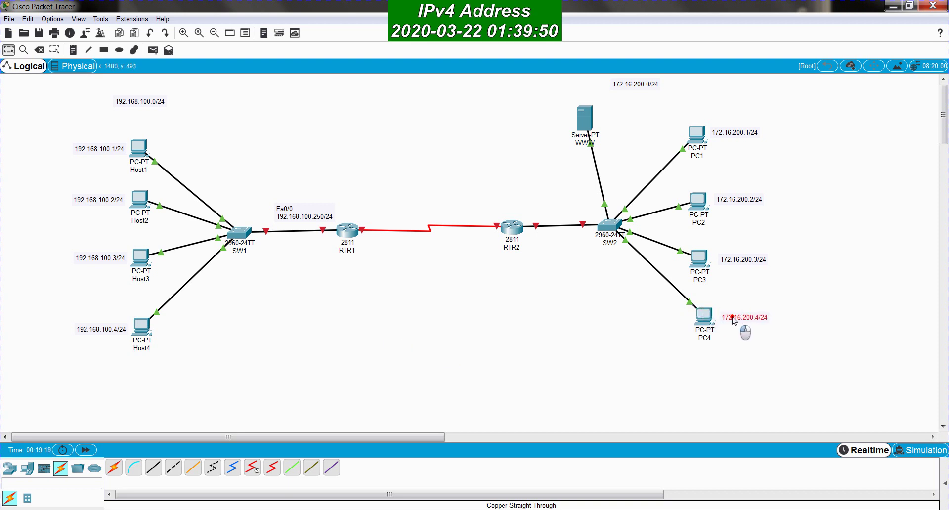
- Add a note reading 172.16.200.100/24 and move it right beside the WWW server
left_click(73, 50)
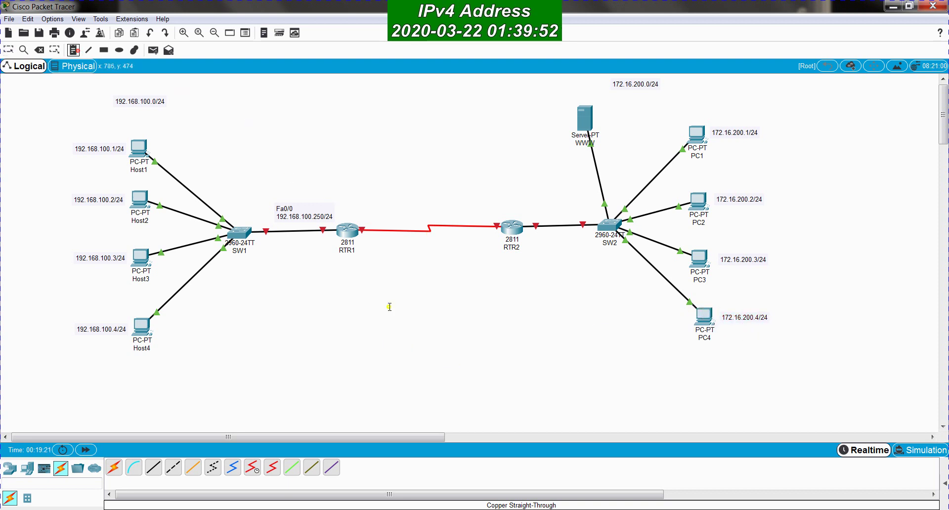
left_click(389, 306)
type("1")
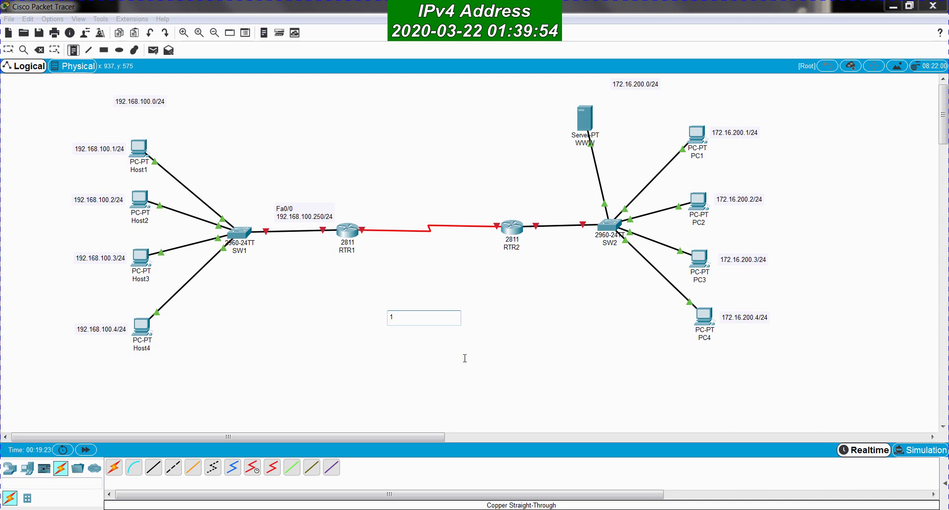
type("72.16.200.100/")
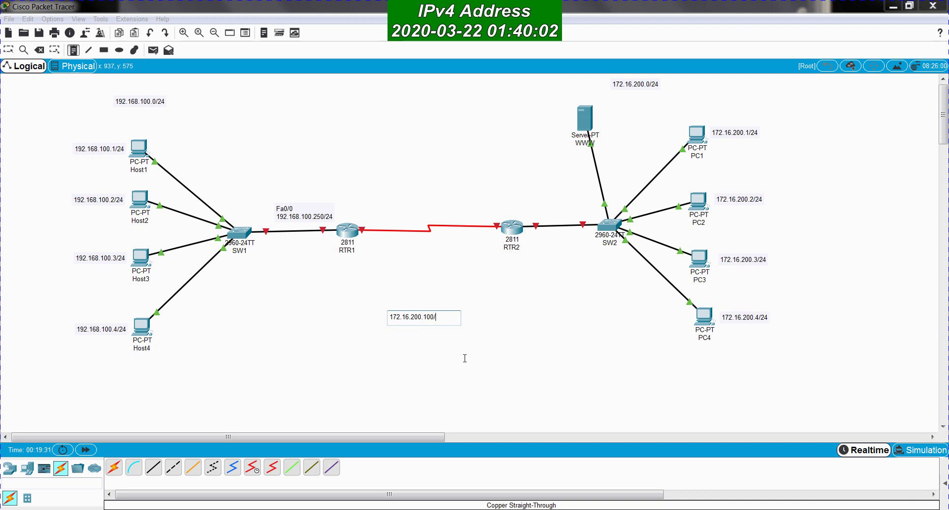
type("24")
left_click(402, 375)
left_click_drag(399, 321, 529, 129)
left_click(515, 159)
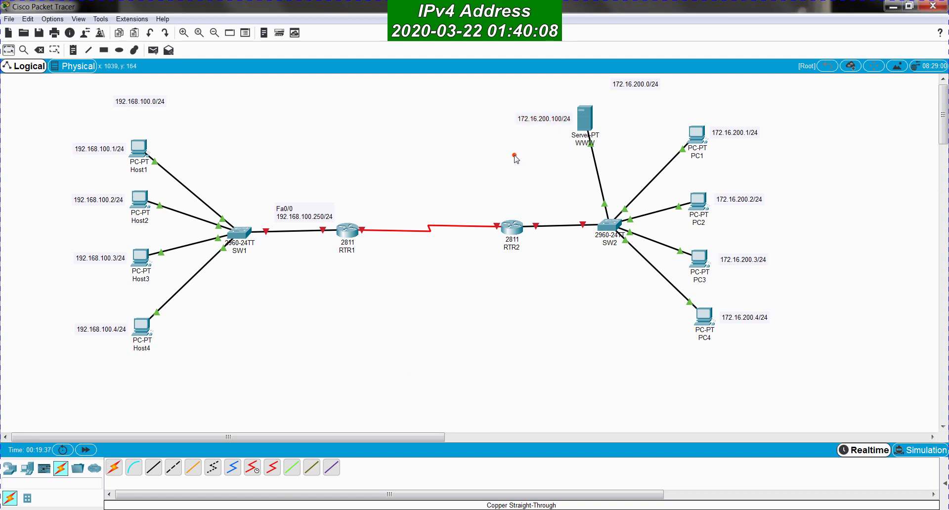
- Nudge RTR2 slightly toward RTR1 and place a two-line note reading Fa0/0 and 172.16.200.250/24 above the link between RTR2 and SW2
left_click_drag(509, 247, 504, 246)
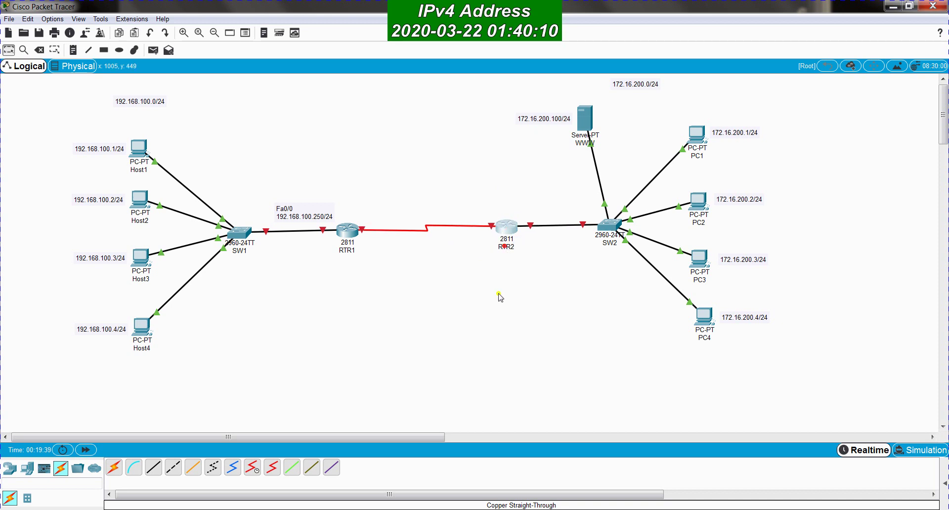
left_click(73, 50)
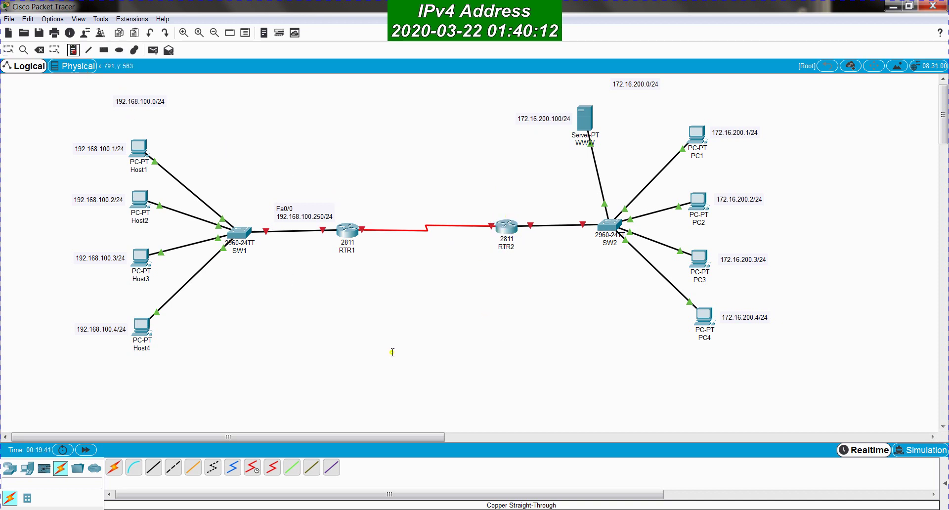
left_click(389, 319)
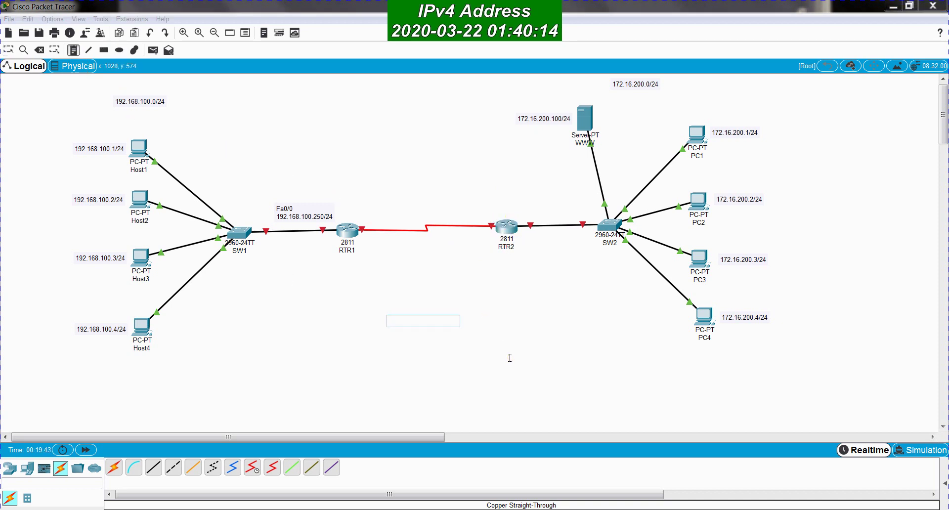
type("Fa0/0")
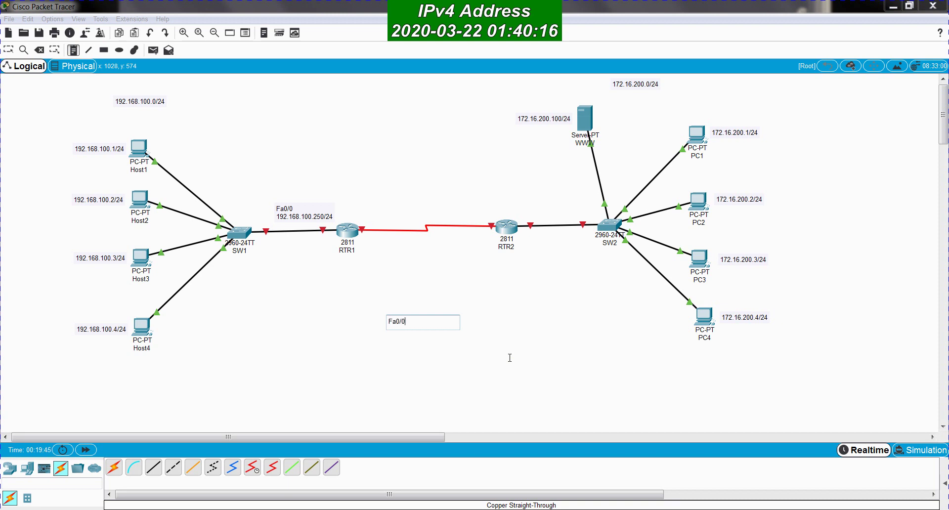
key("Return")
type("172.16.200.2")
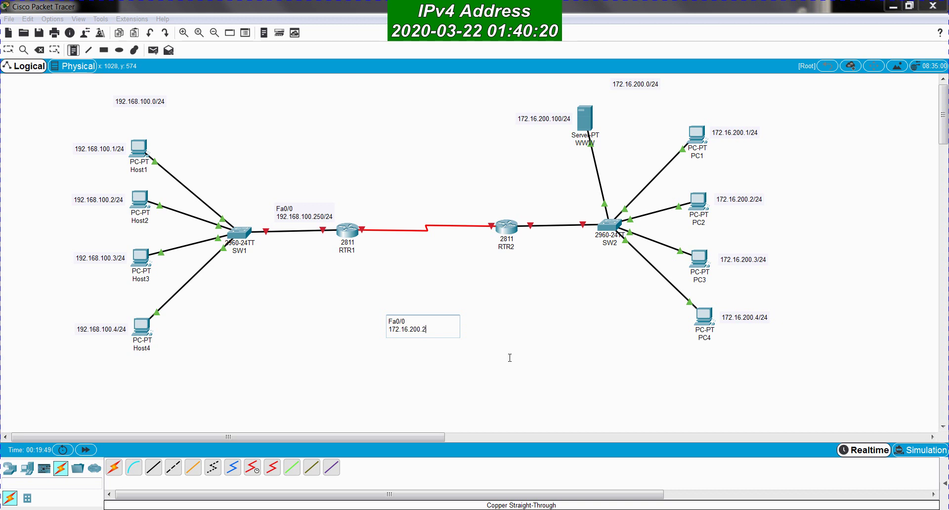
type("50/24")
left_click(400, 364)
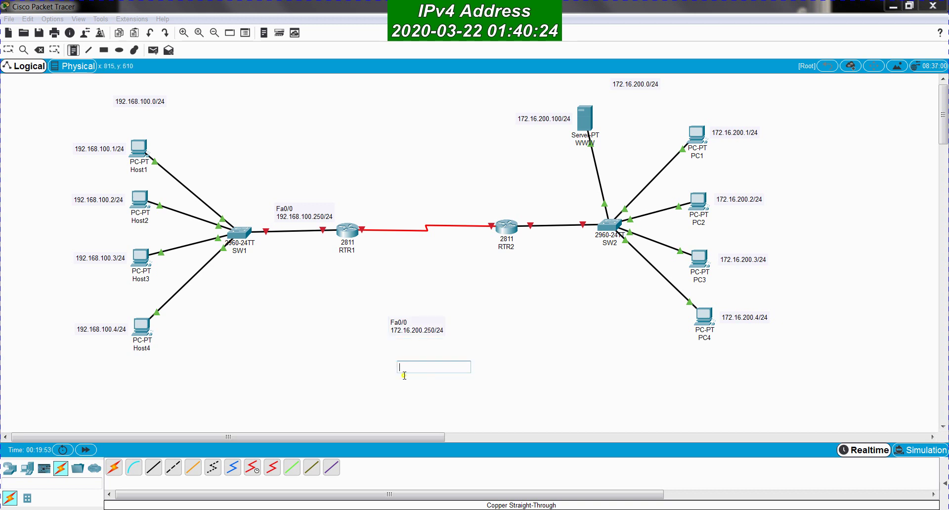
key("Escape")
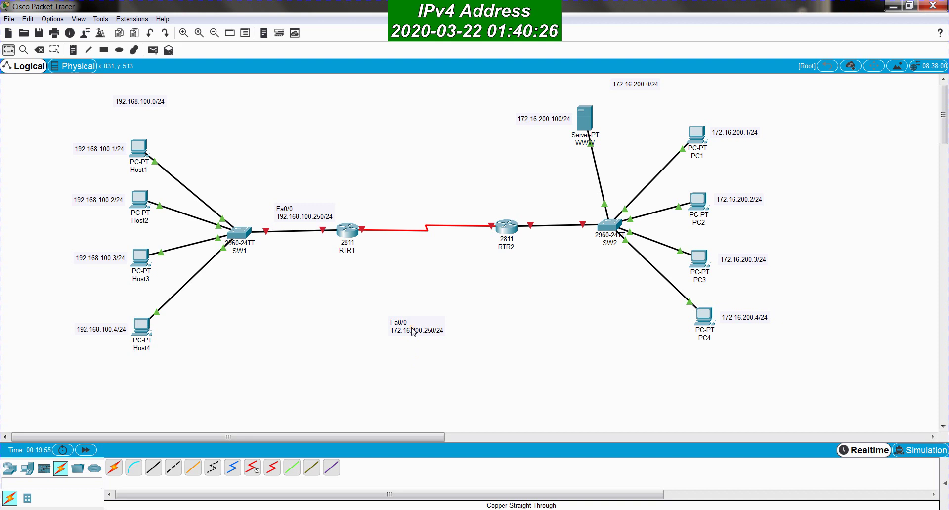
left_click_drag(414, 333, 531, 203)
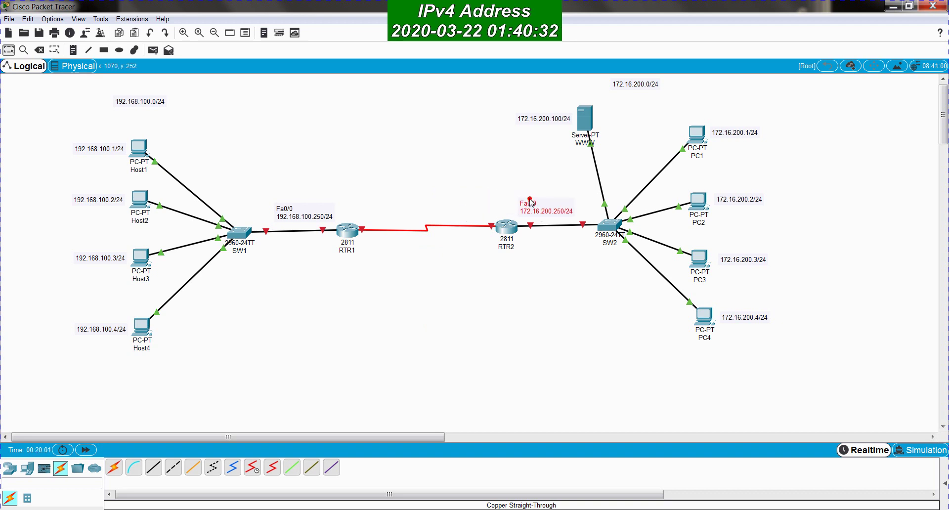
left_click(548, 281)
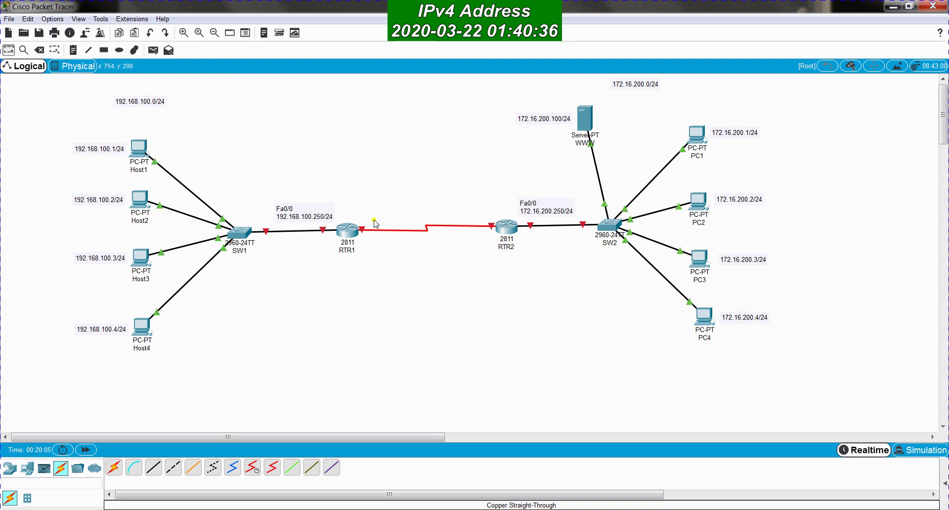
- Add a two-line note reading Serial0/0/0 and 15.0.0.1/30 in the empty area below RTR1
left_click(73, 50)
left_click(335, 294)
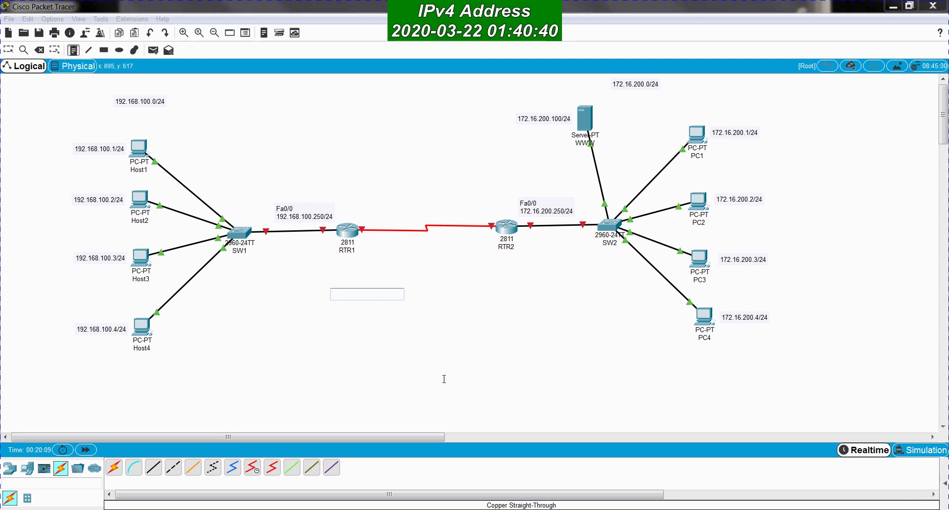
type("Serial0/0")
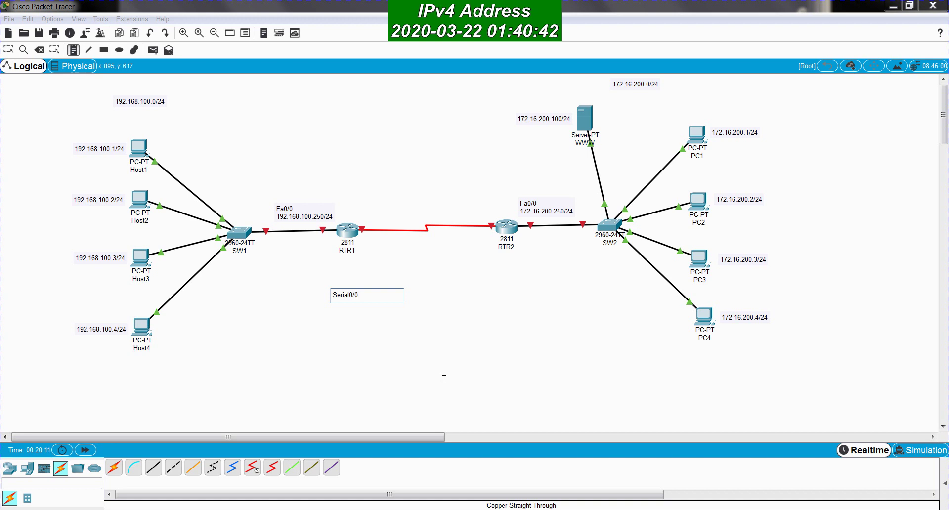
type("/0")
key("Return")
type("15")
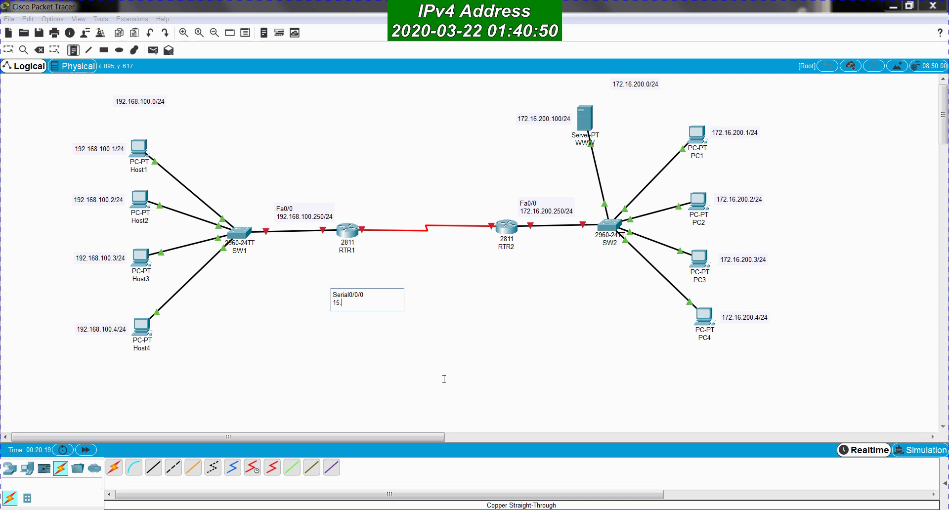
type(".0.0.0")
type("/30")
key("BackSpace")
key("BackSpace")
key("BackSpace")
key("BackSpace")
type("1/30")
left_click(369, 337)
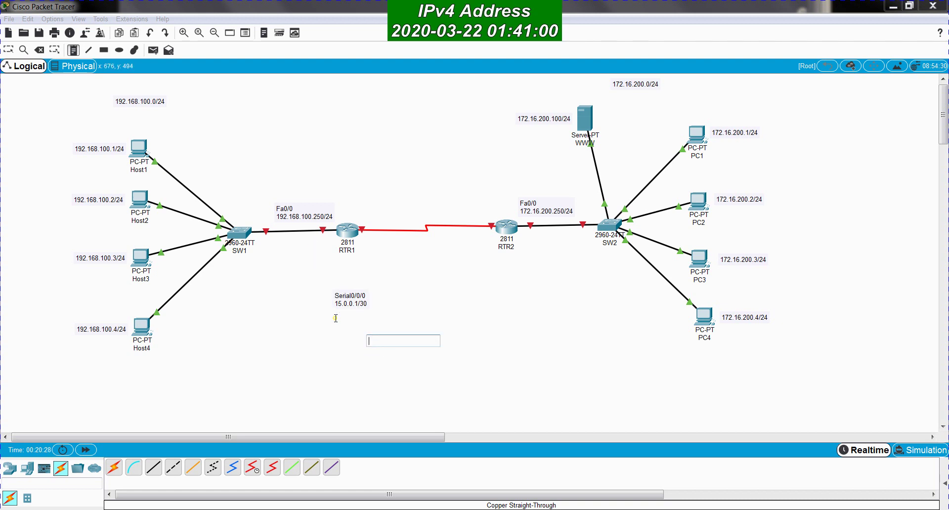
key("Escape")
- Add a 15.0.0.0/30 network note well above the serial link and move the 15.0.0.1/30 note beside RTR1's serial port
left_click(73, 50)
left_click(400, 122)
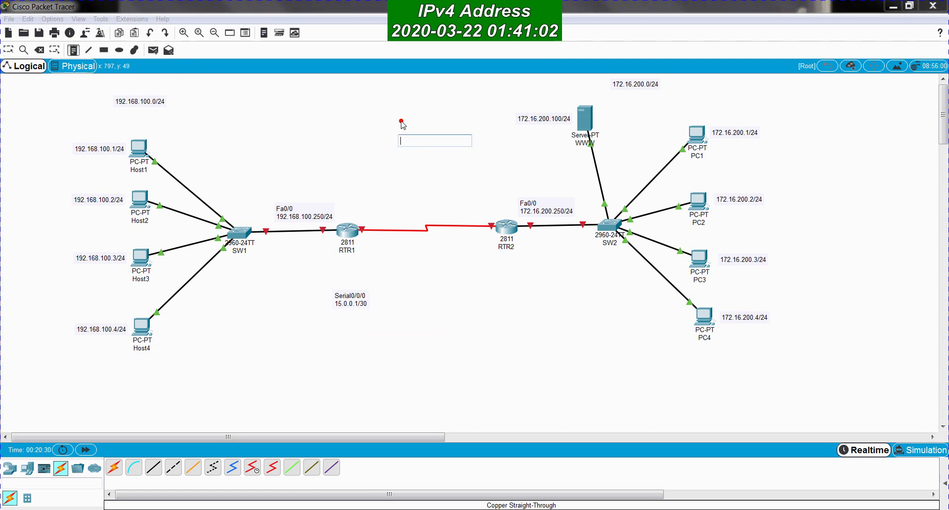
type("15.0.0.0/30")
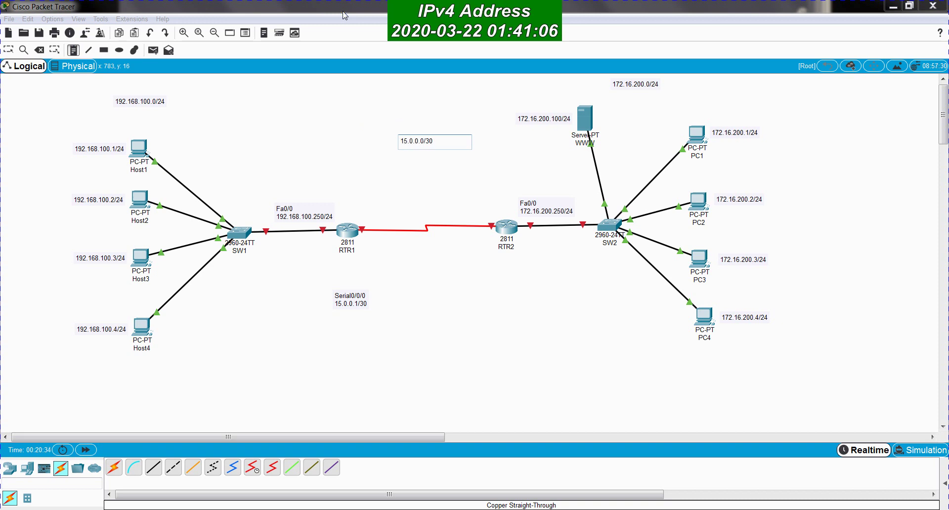
left_click(339, 140)
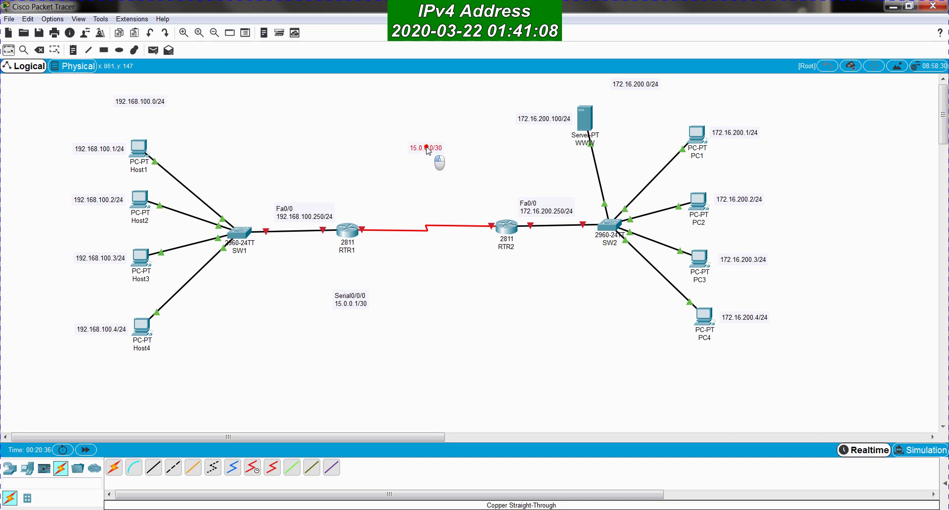
left_click_drag(359, 309, 389, 229)
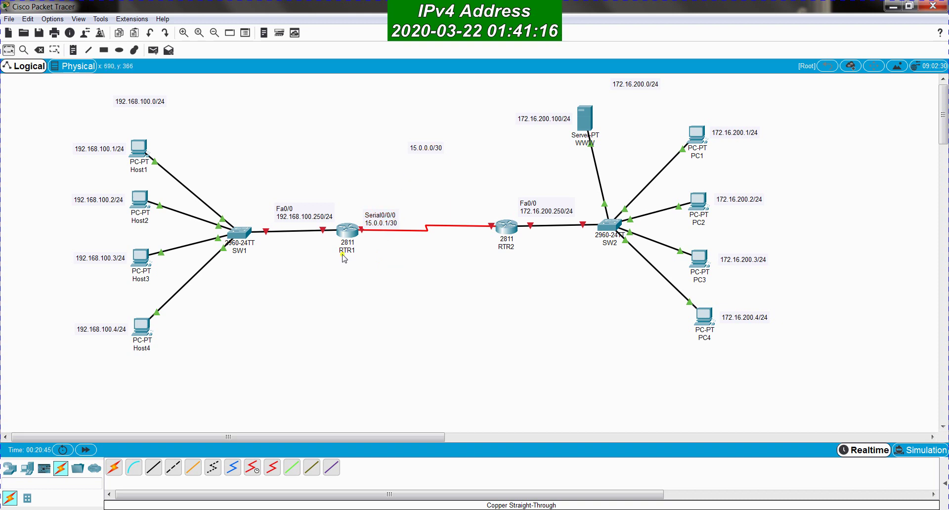
- Add a two-line note reading Serial0/0/0 and 15.0.0.2/30 and move it above the serial link beside RTR2
left_click(73, 50)
left_click(348, 291)
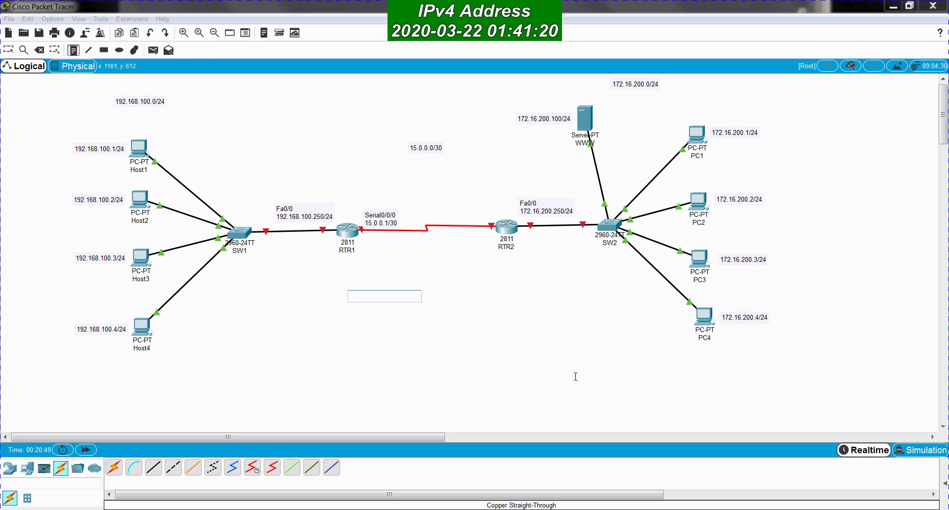
type("Ser")
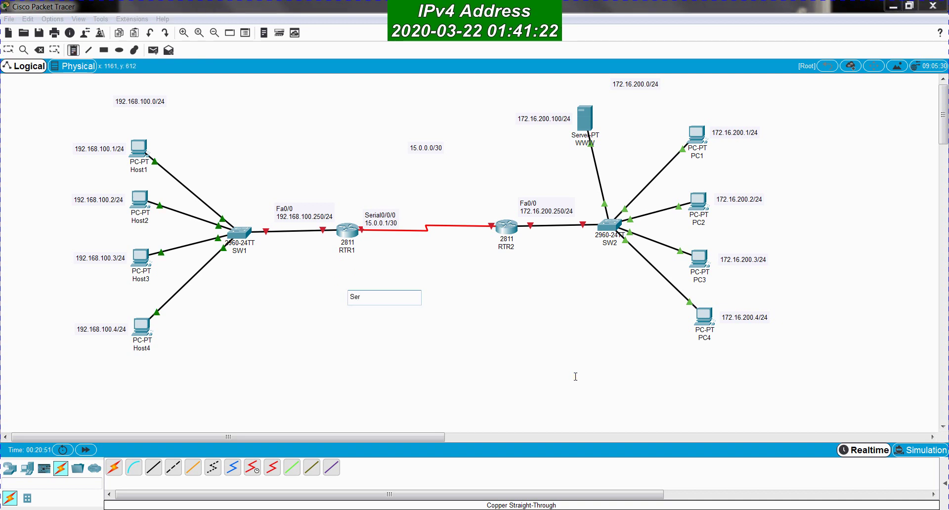
type("ial0/0")
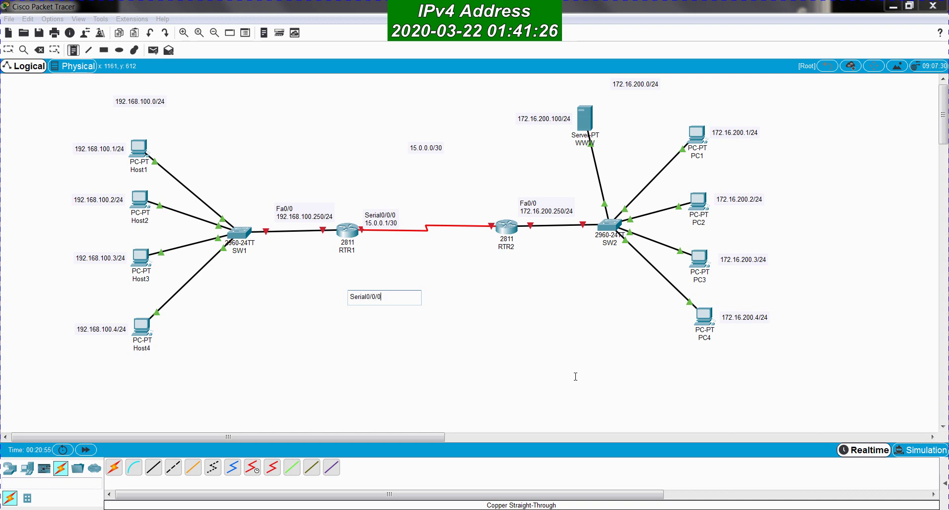
type("/0")
key("Return")
type("15.0.0.2/30")
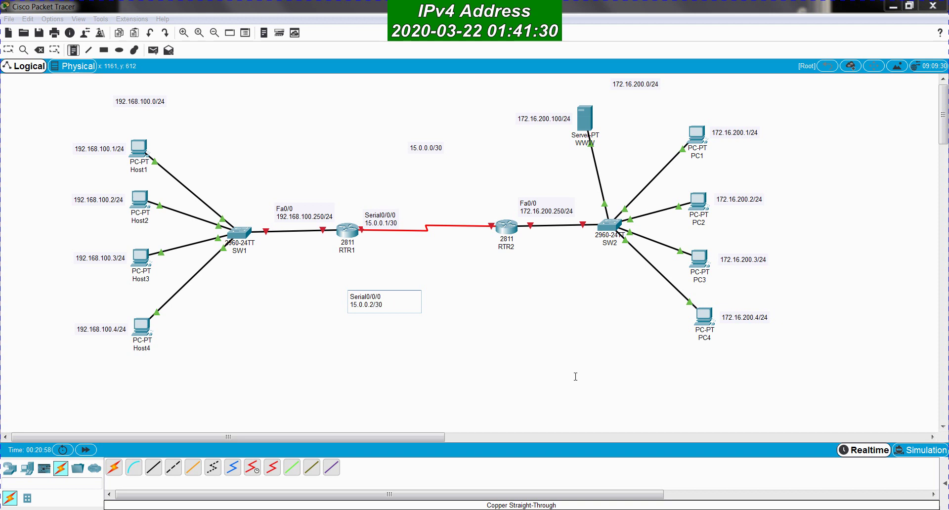
left_click(425, 378)
key("Escape")
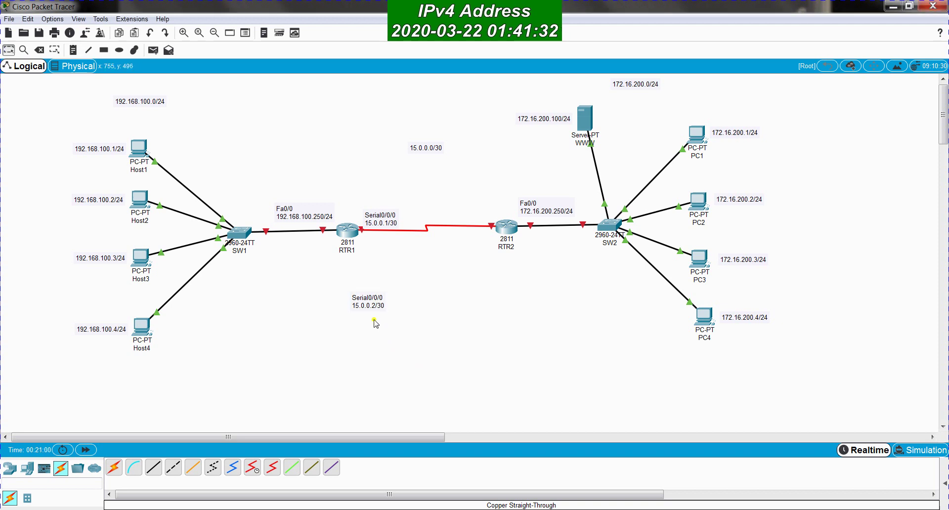
left_click_drag(375, 322, 477, 217)
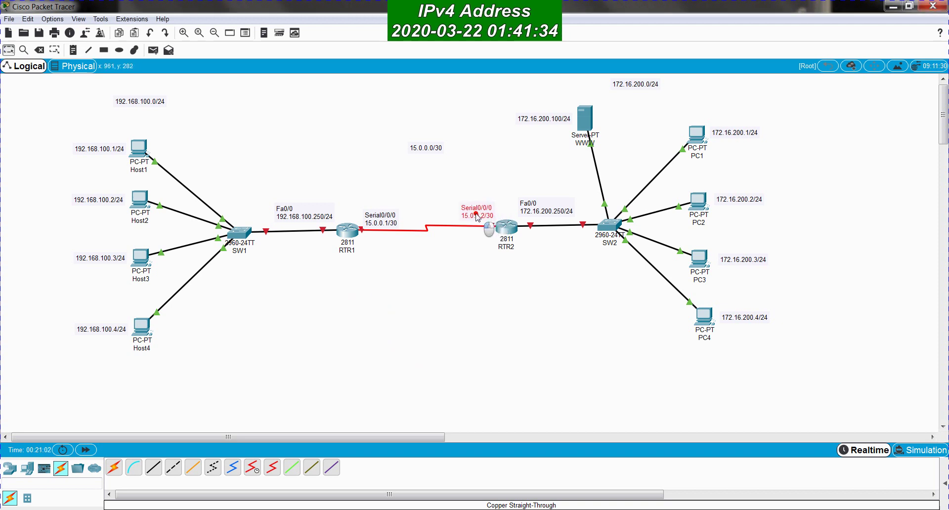
left_click(448, 298)
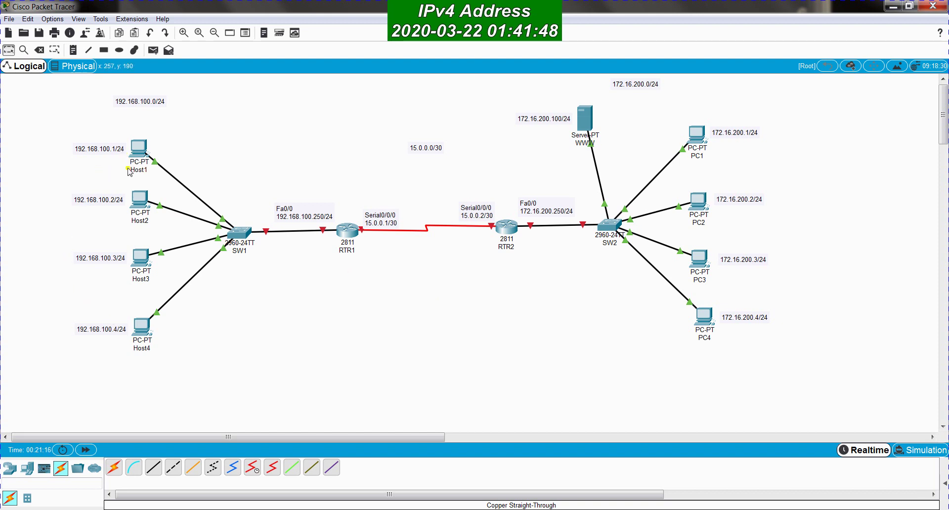
- Draw a rectangle filled with light cyan #aaffff around the 192.168.100.0/24 network, from the hosts to RTR1
left_click(104, 50)
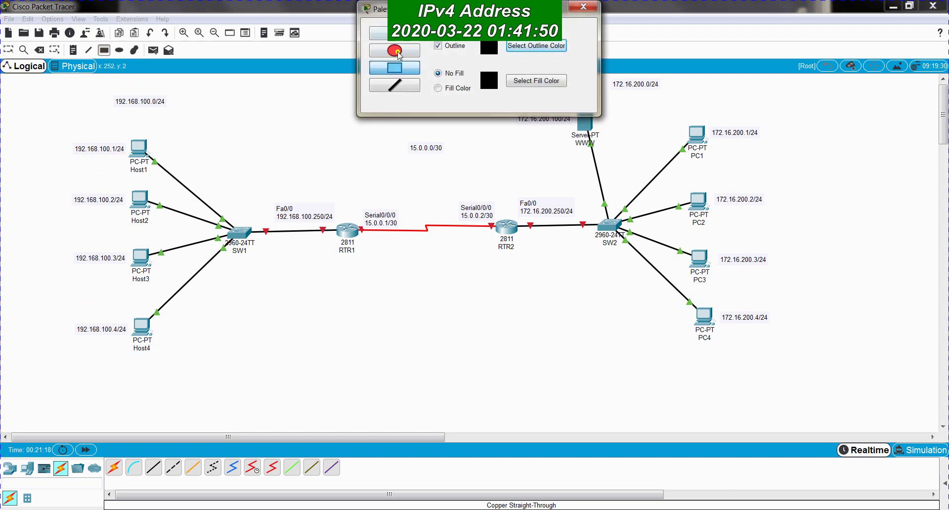
left_click(438, 89)
left_click(526, 85)
left_click(438, 196)
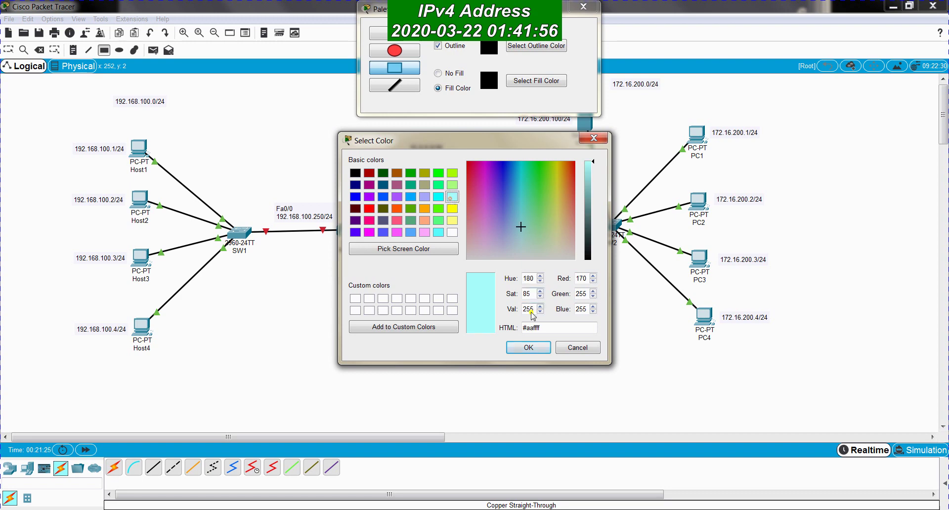
left_click(529, 348)
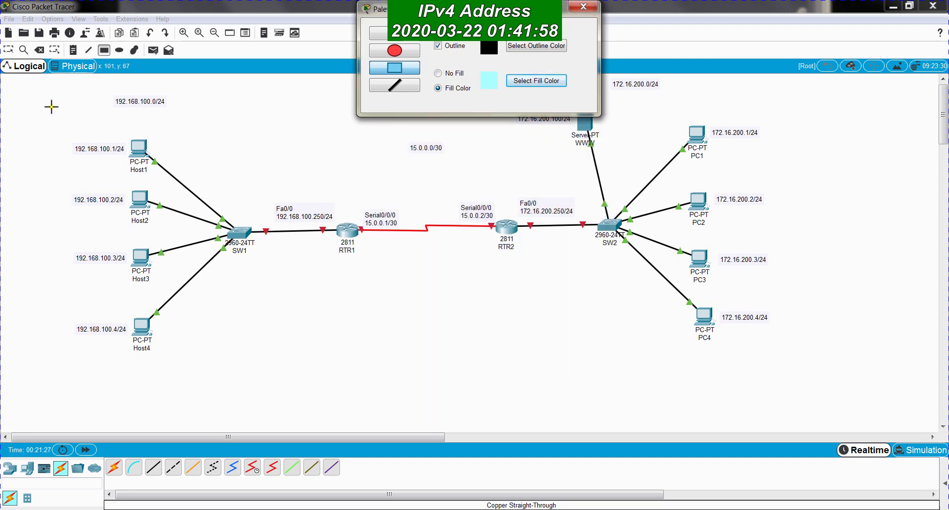
left_click_drag(51, 88, 341, 375)
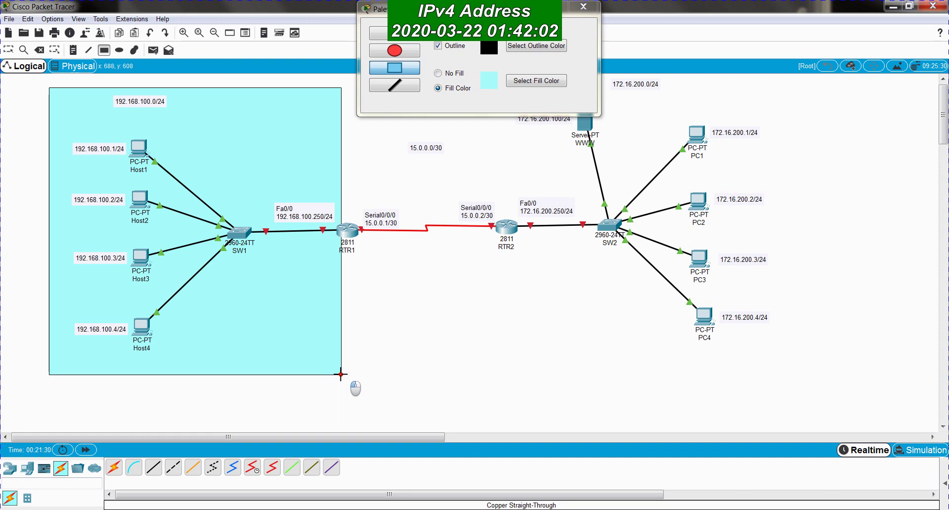
- Draw a rectangle with a light green fill around the 172.16.200.0/24 network, from RTR2 to the PCs, and close the drawing palette
left_click(514, 88)
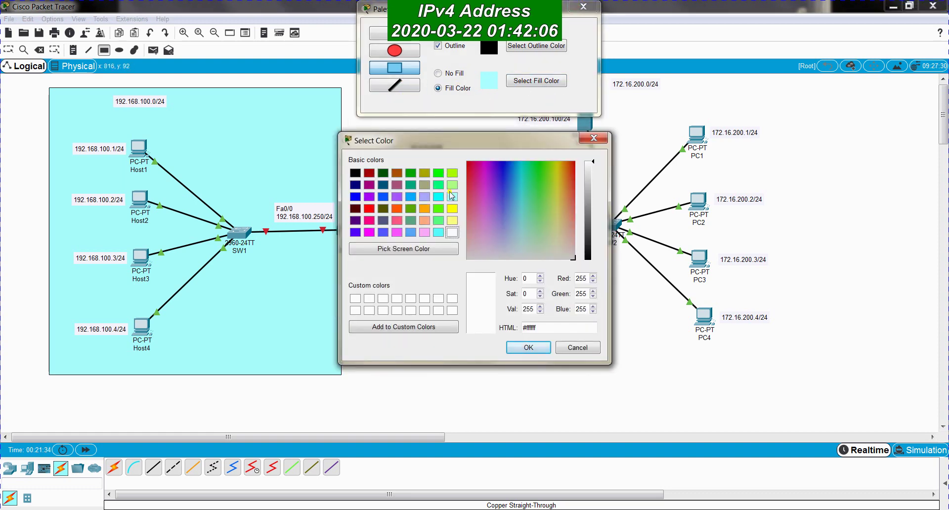
left_click(452, 185)
left_click(528, 347)
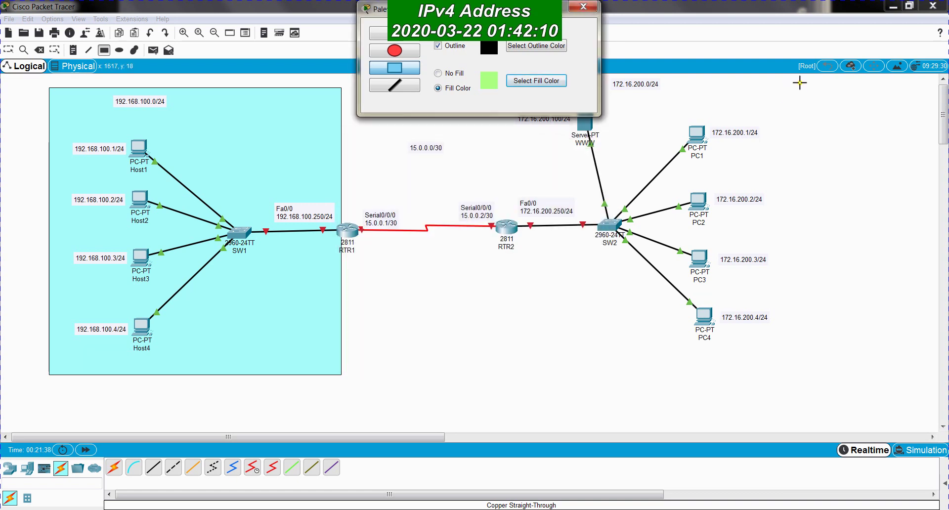
left_click_drag(799, 82, 499, 381)
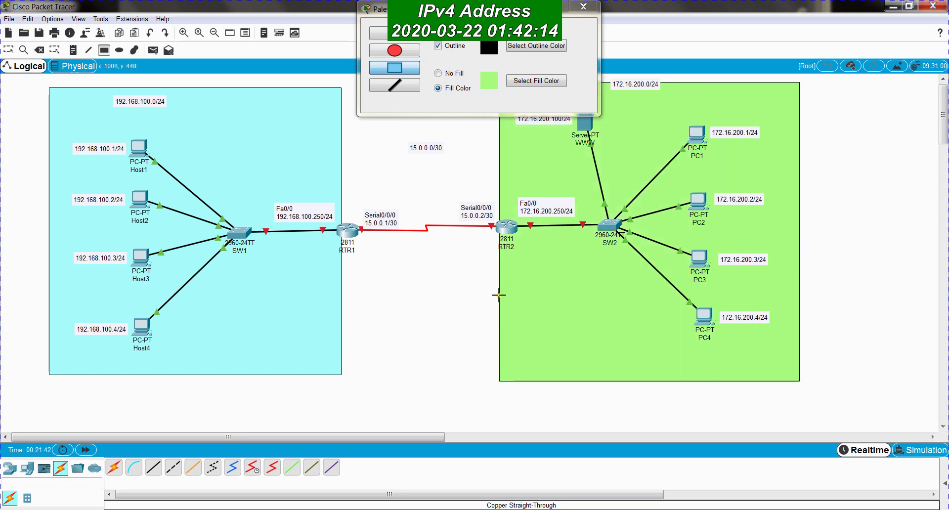
left_click(583, 7)
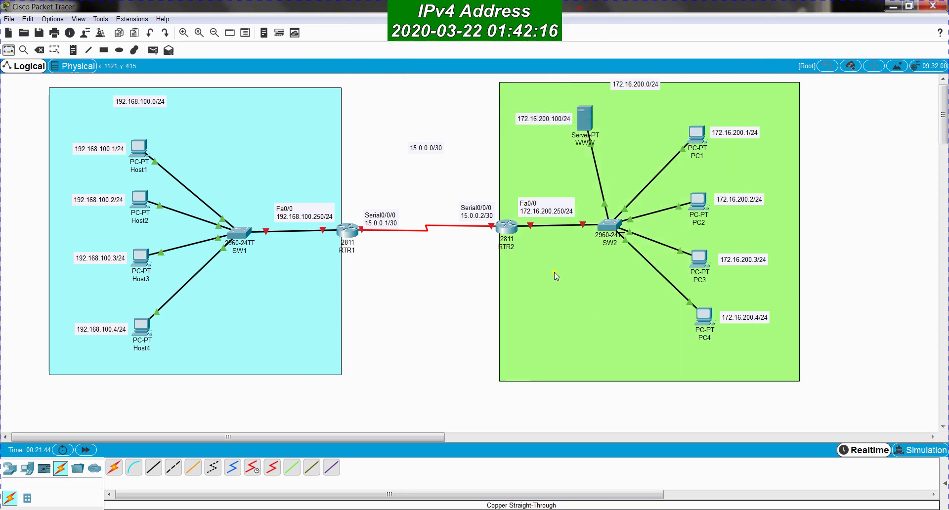
- Shift the green rectangle slightly up and right, and move the 15.0.0.0/30 note down to just above the serial link
left_click_drag(564, 312, 575, 307)
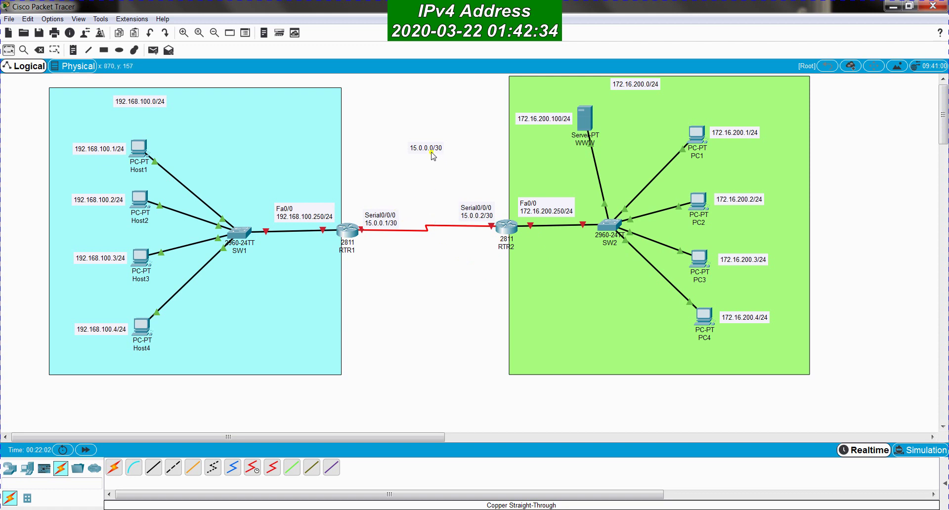
left_click_drag(432, 155, 430, 199)
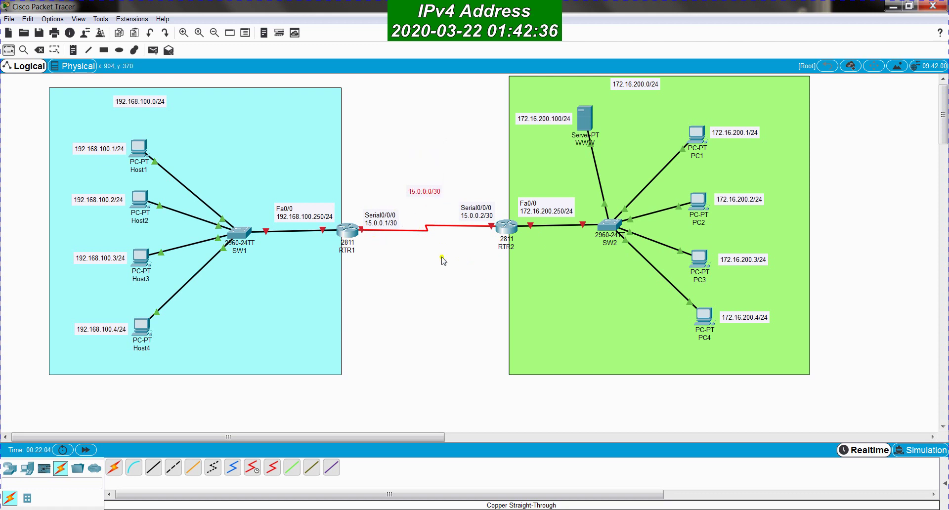